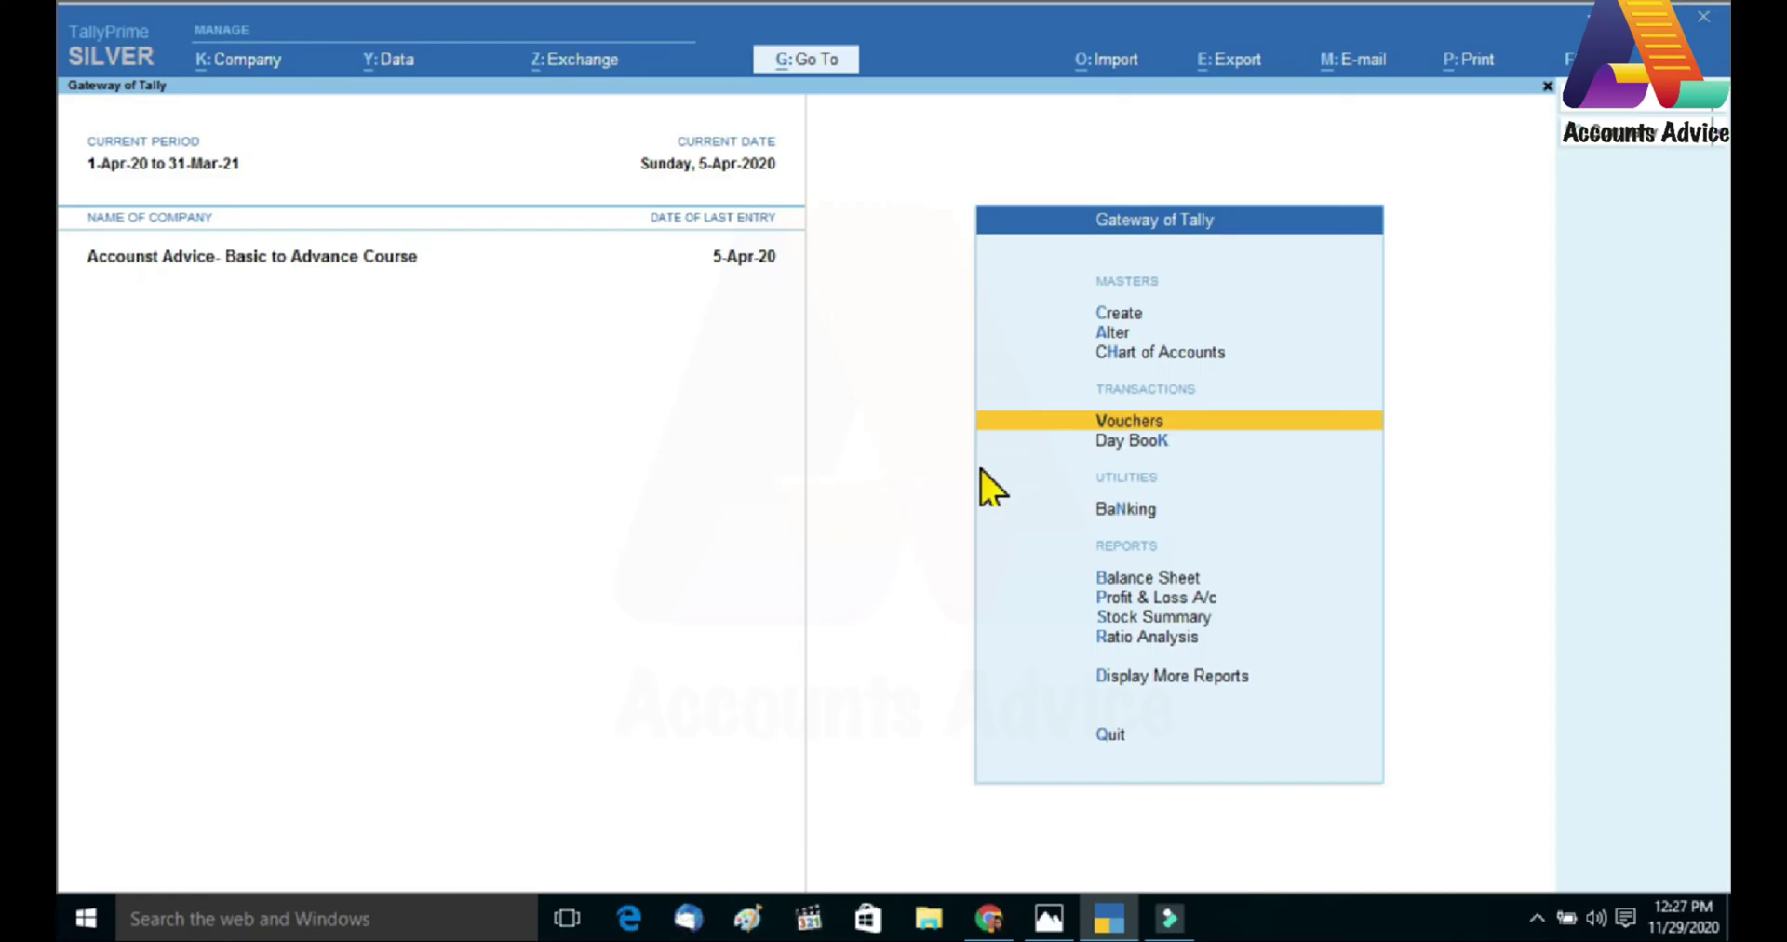
- Open voucher entry, show the Payment voucher form, switch back to the Journal voucher, and leave it without an entry
key("Up")
key("Down")
key("Return")
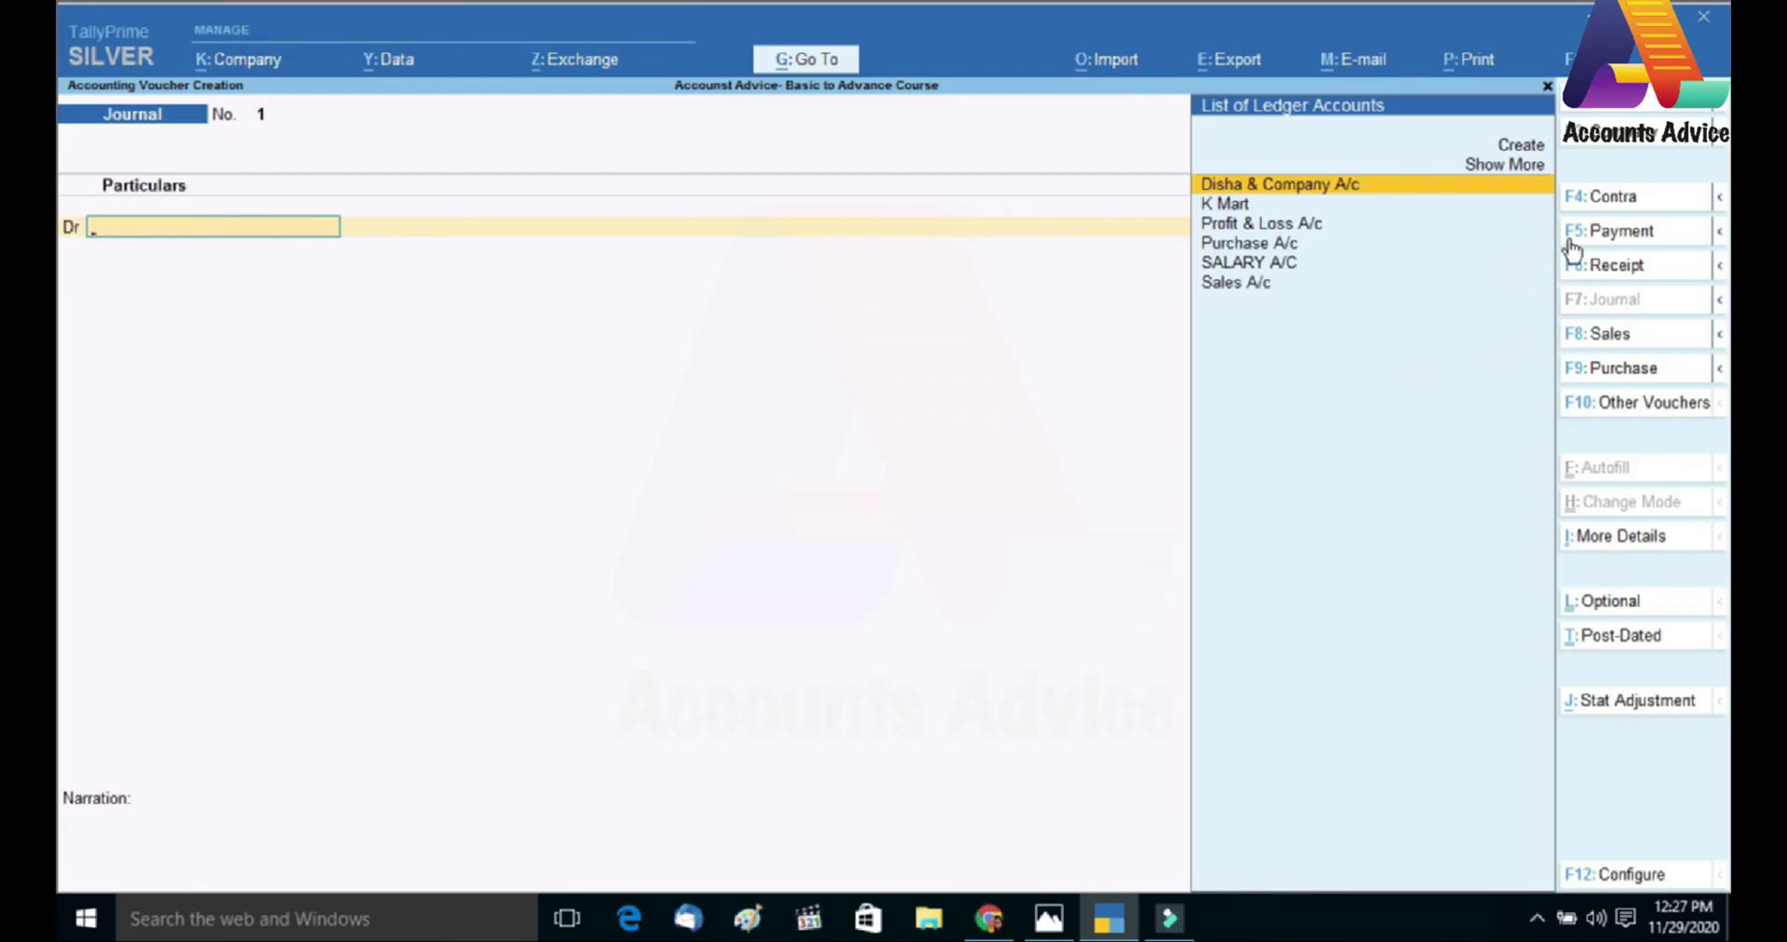
left_click(1561, 242)
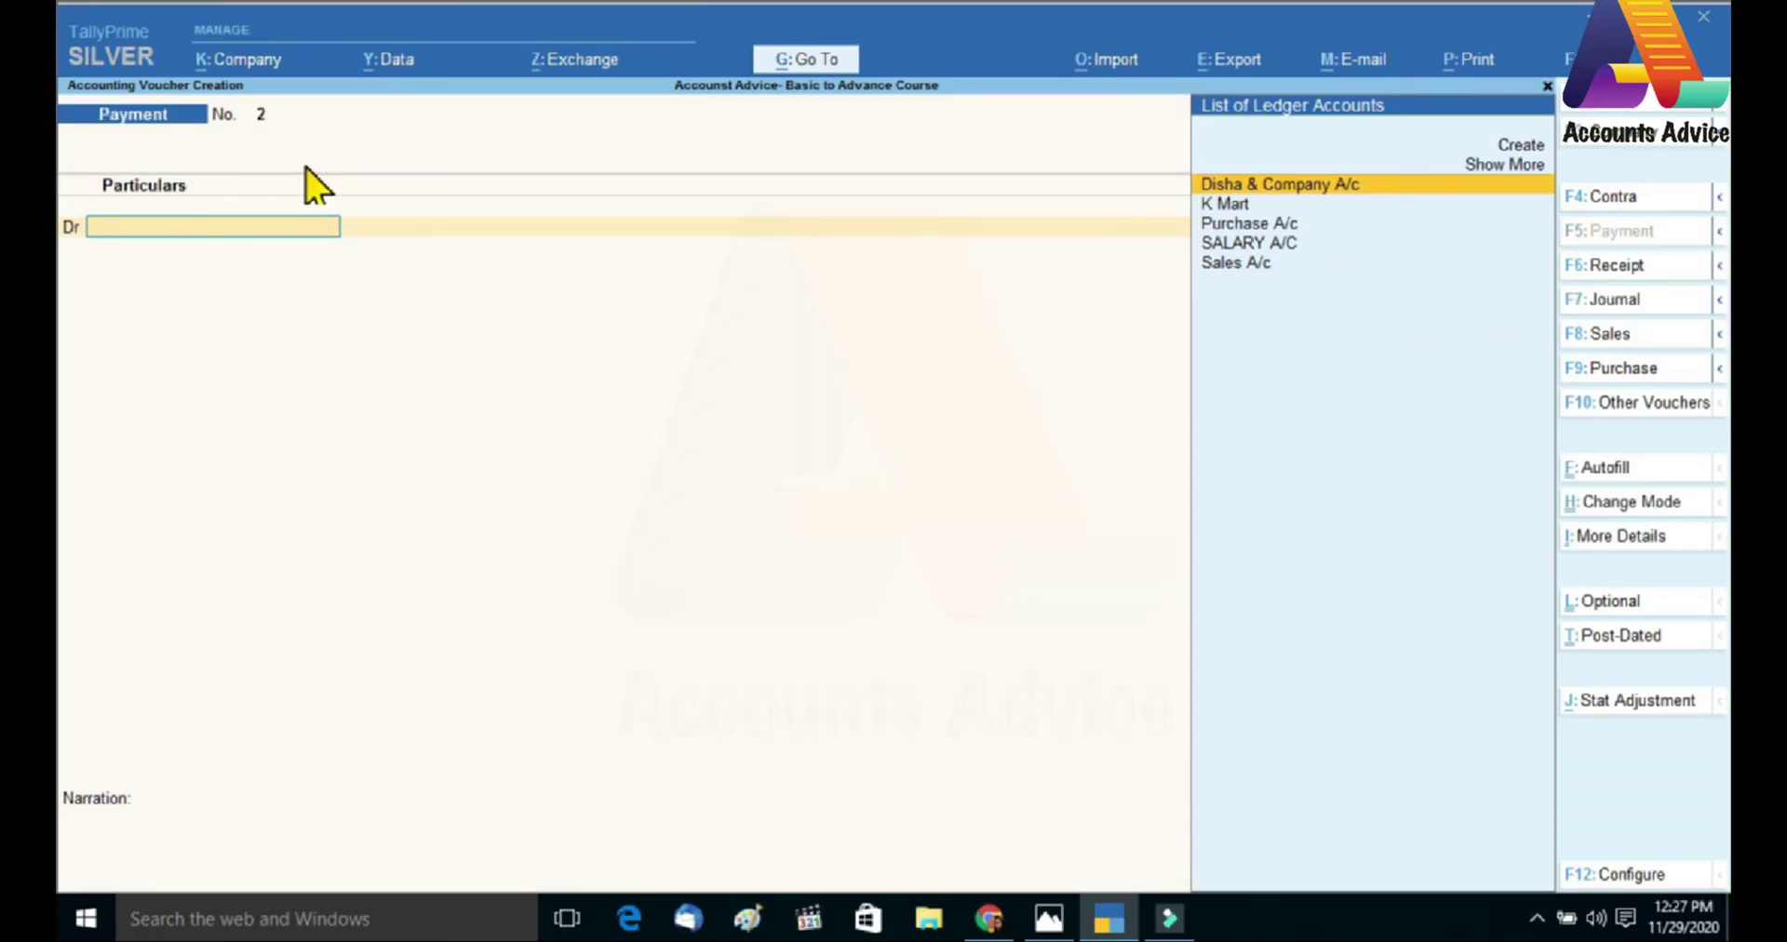
key("F7")
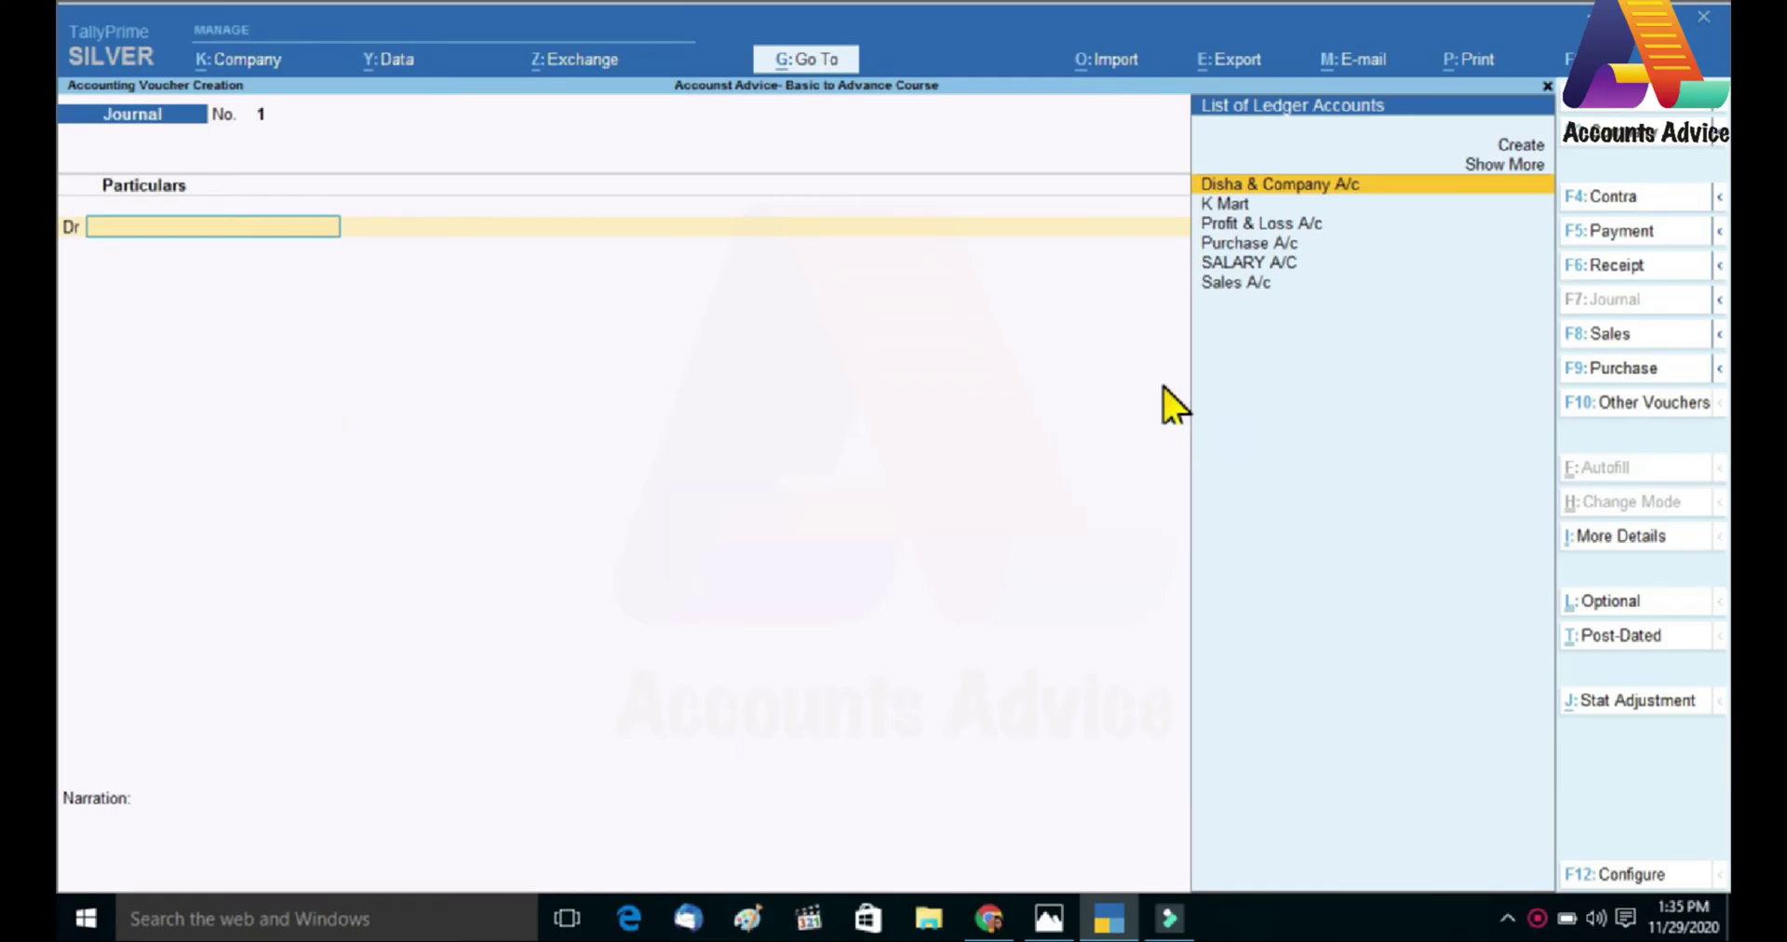
key("Escape")
key("y")
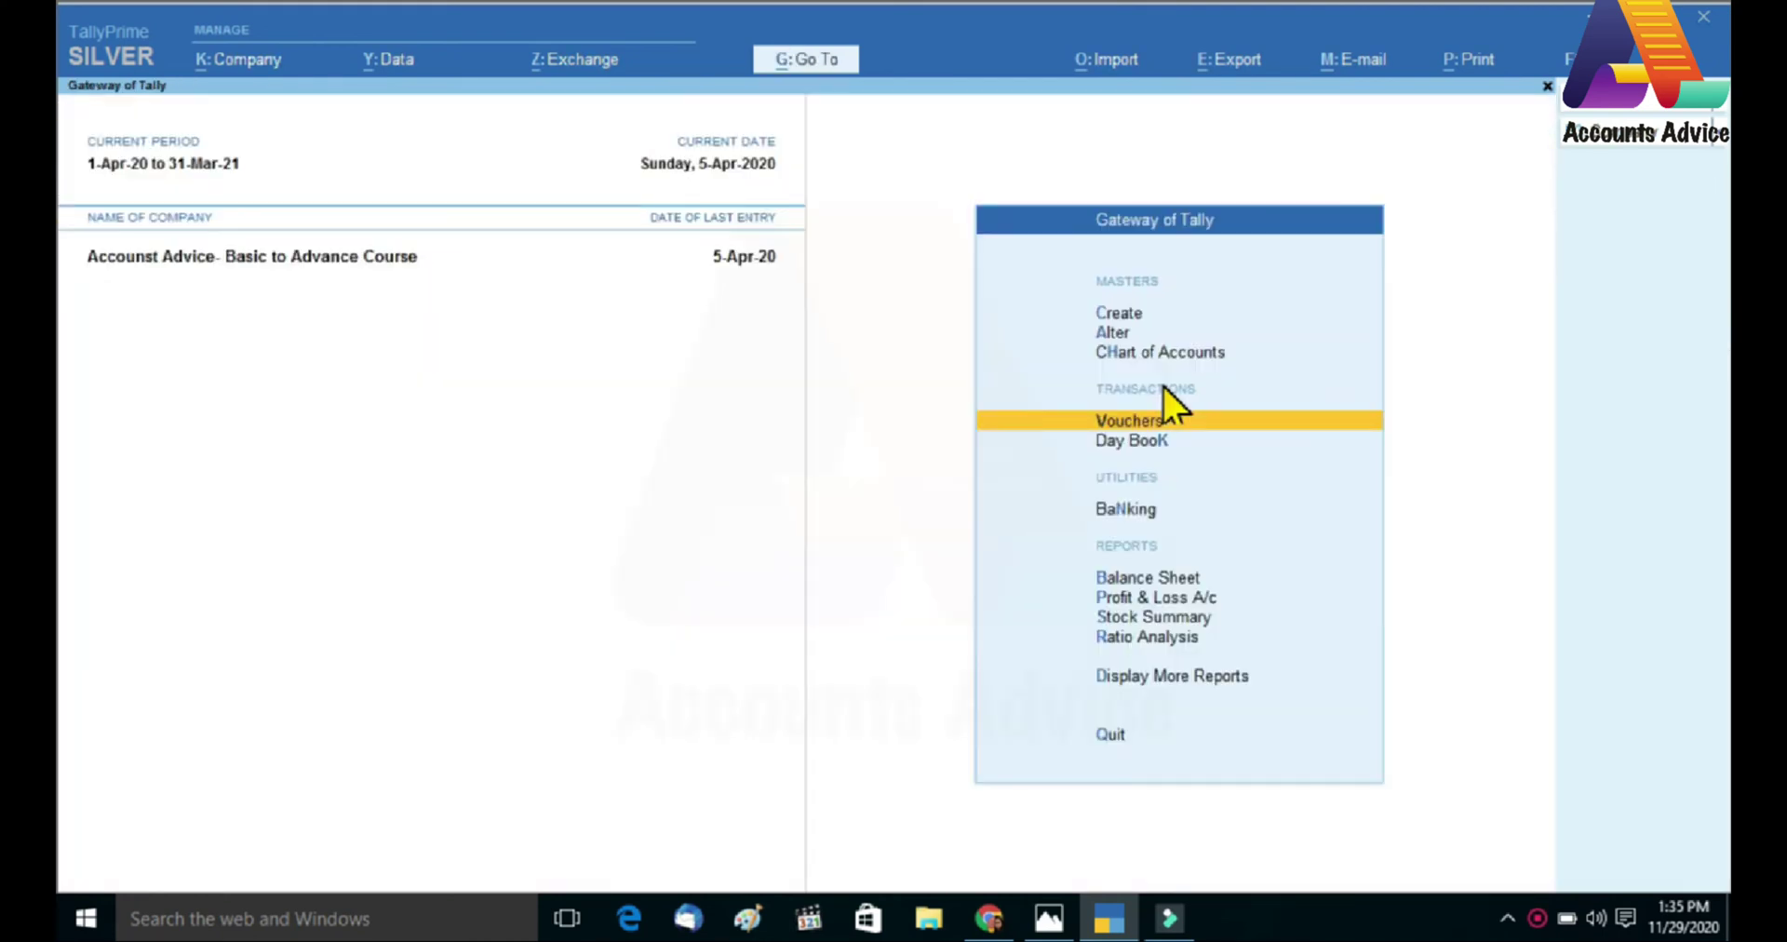
- Review the ledger vouchers of Disha & Company A/c in the account books and close the report
key("d")
key("a")
key("l")
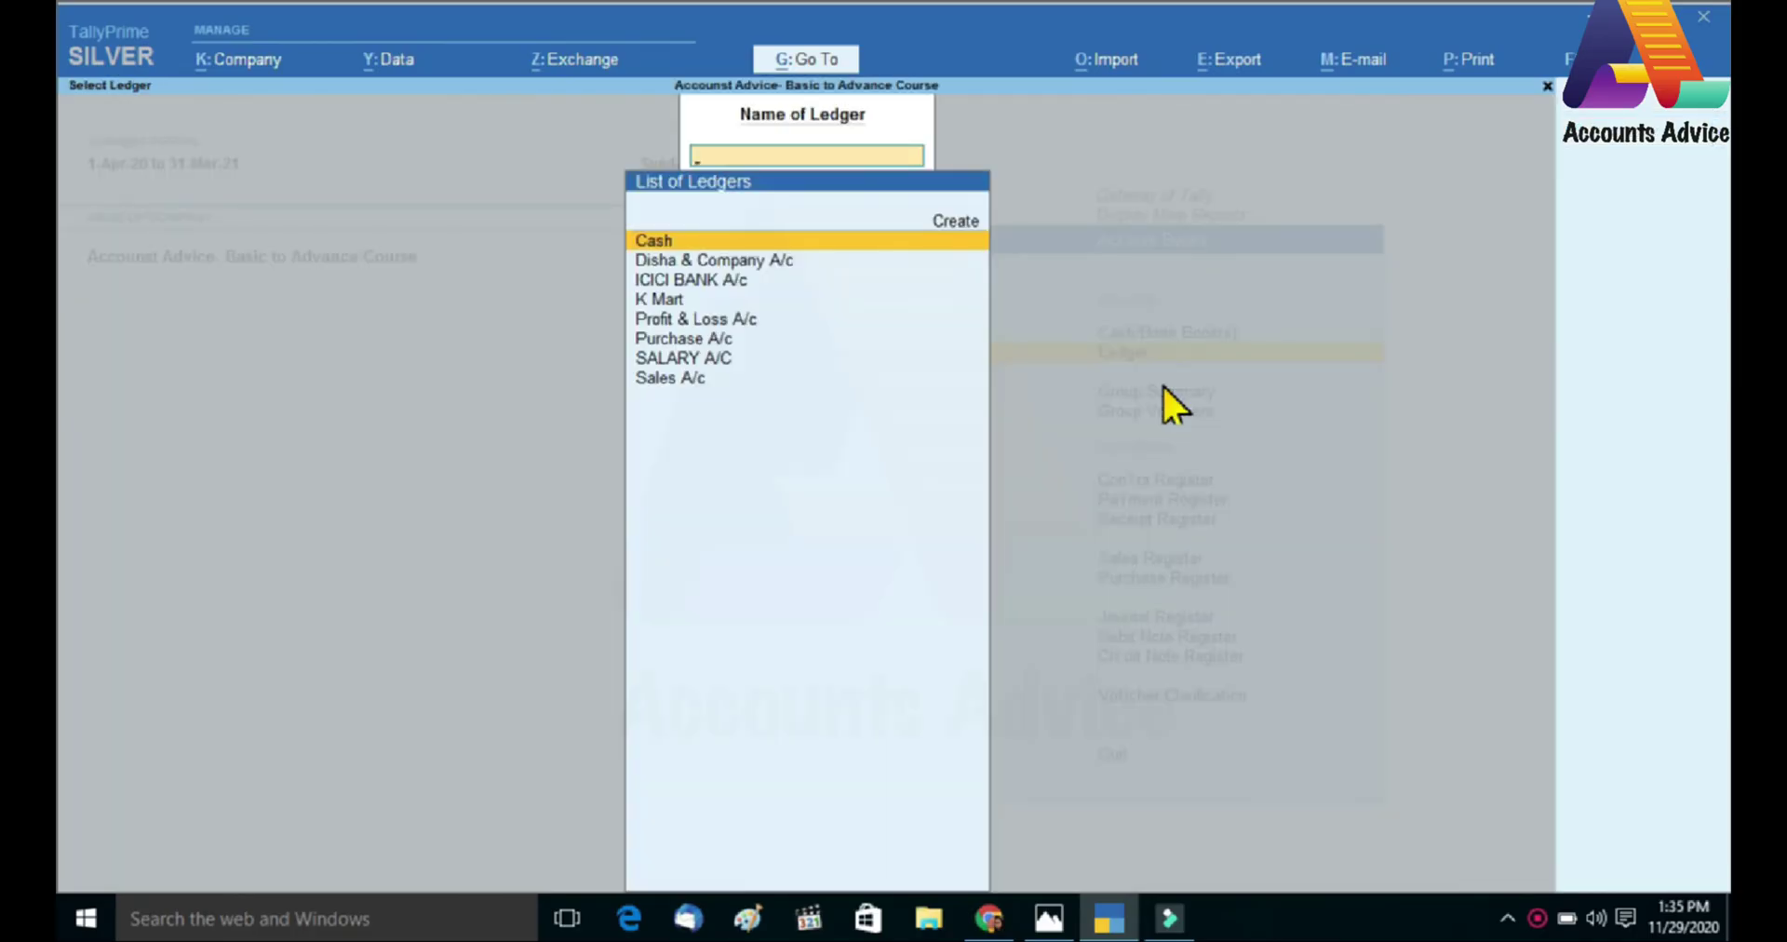
key("Down")
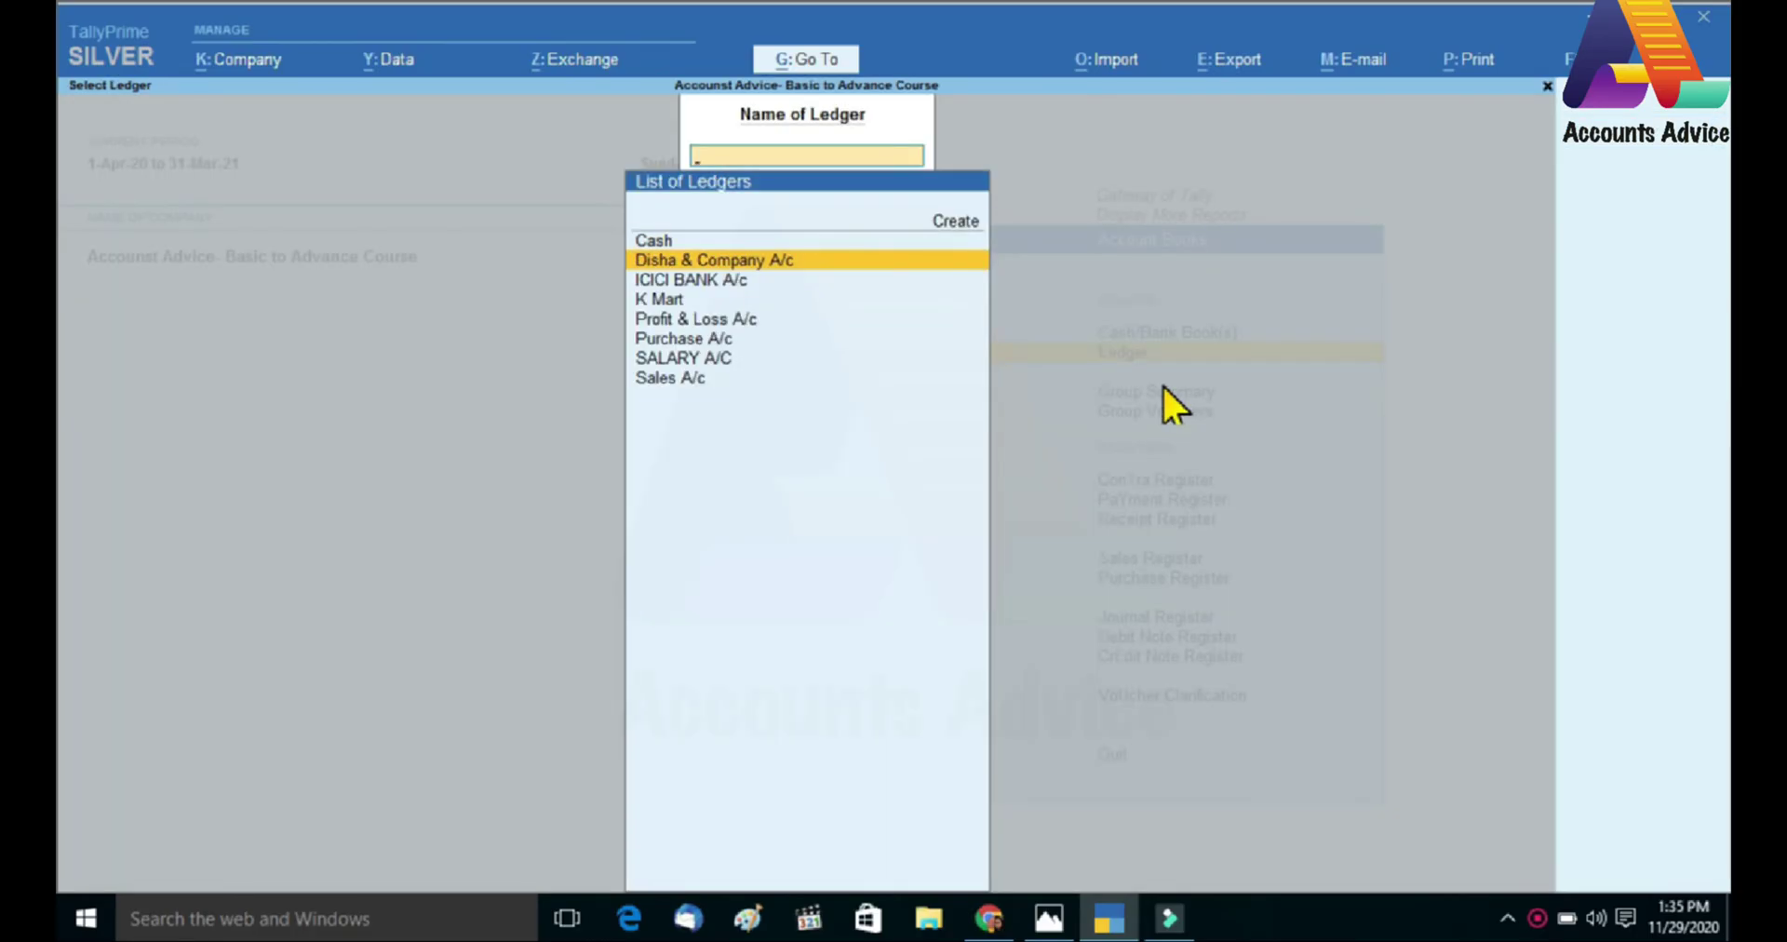
key("Return")
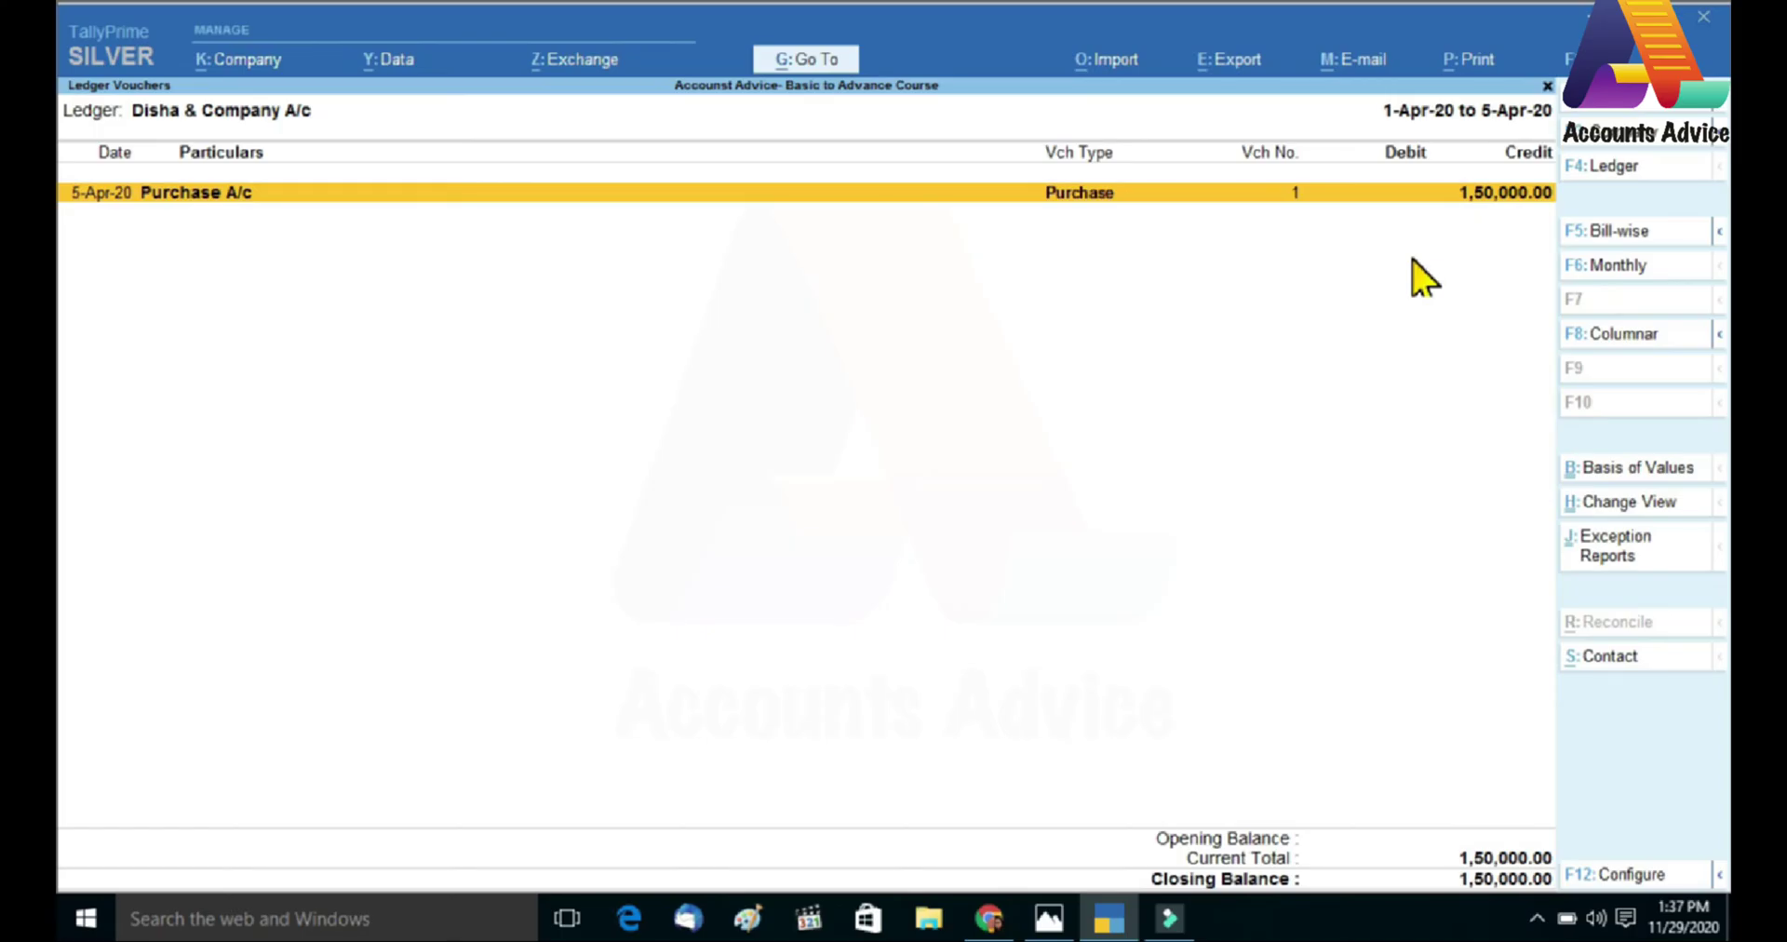
key("Escape")
key("Escape")
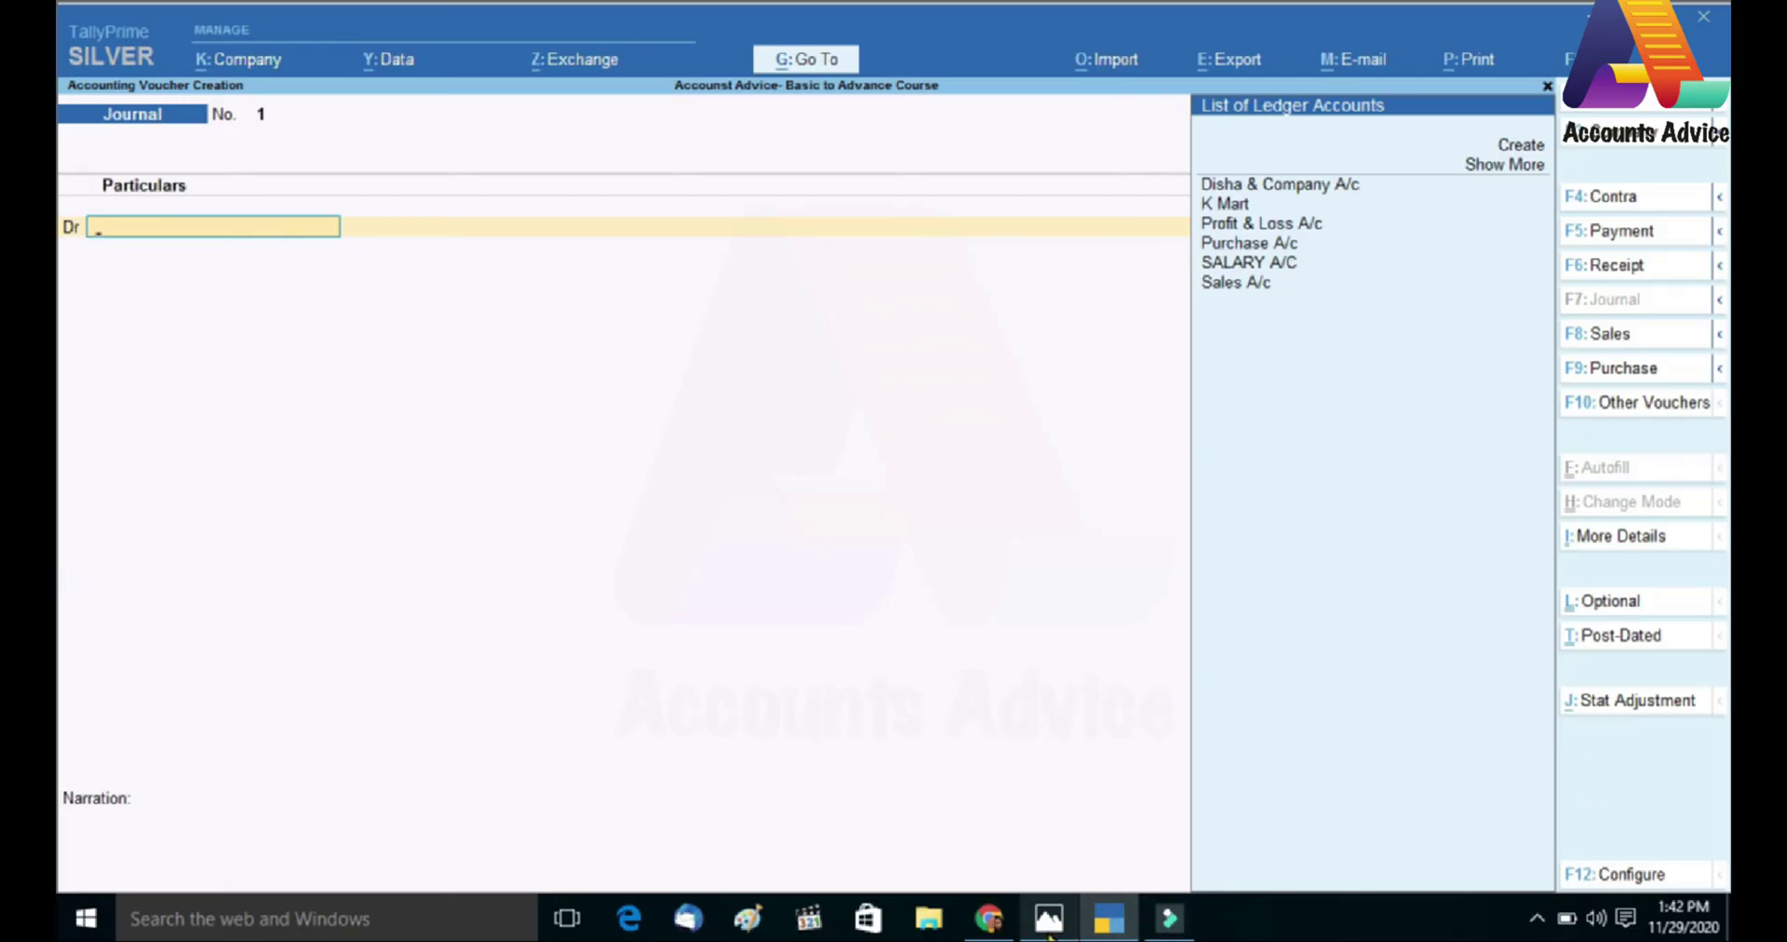
- Switch to the Photos picture of the modern-approach debit and credit rules, read it, and return to TallyPrime
mouse_move(1048, 938)
left_click(1045, 826)
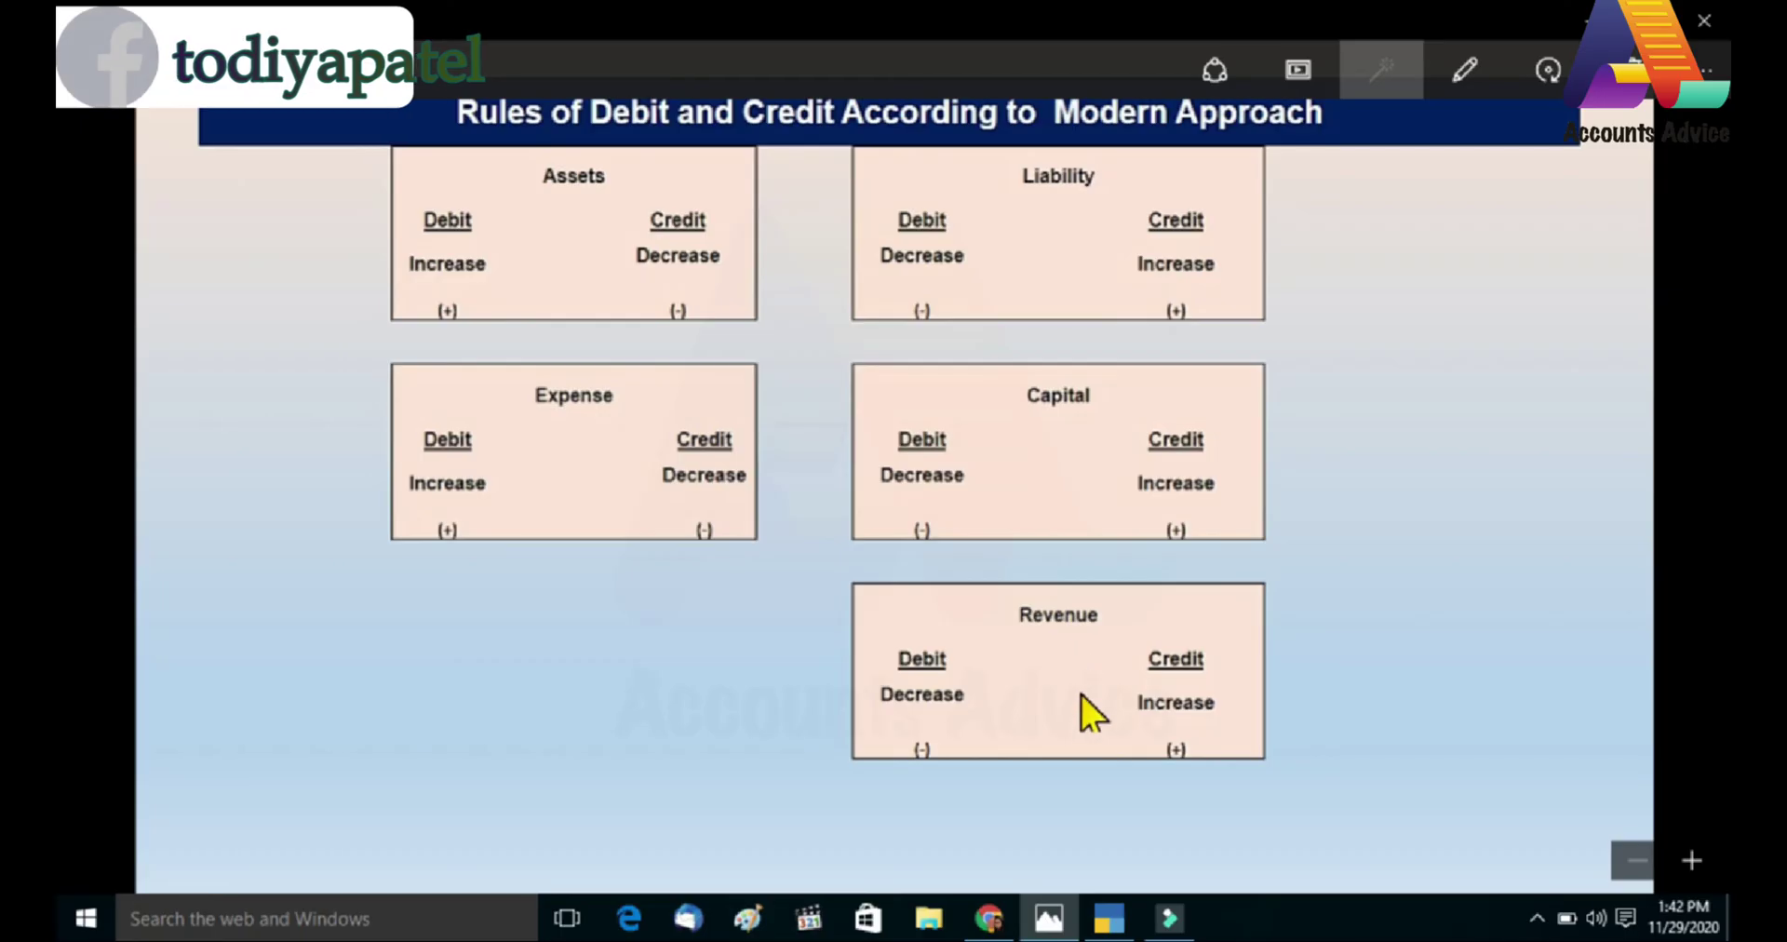
mouse_move(1108, 914)
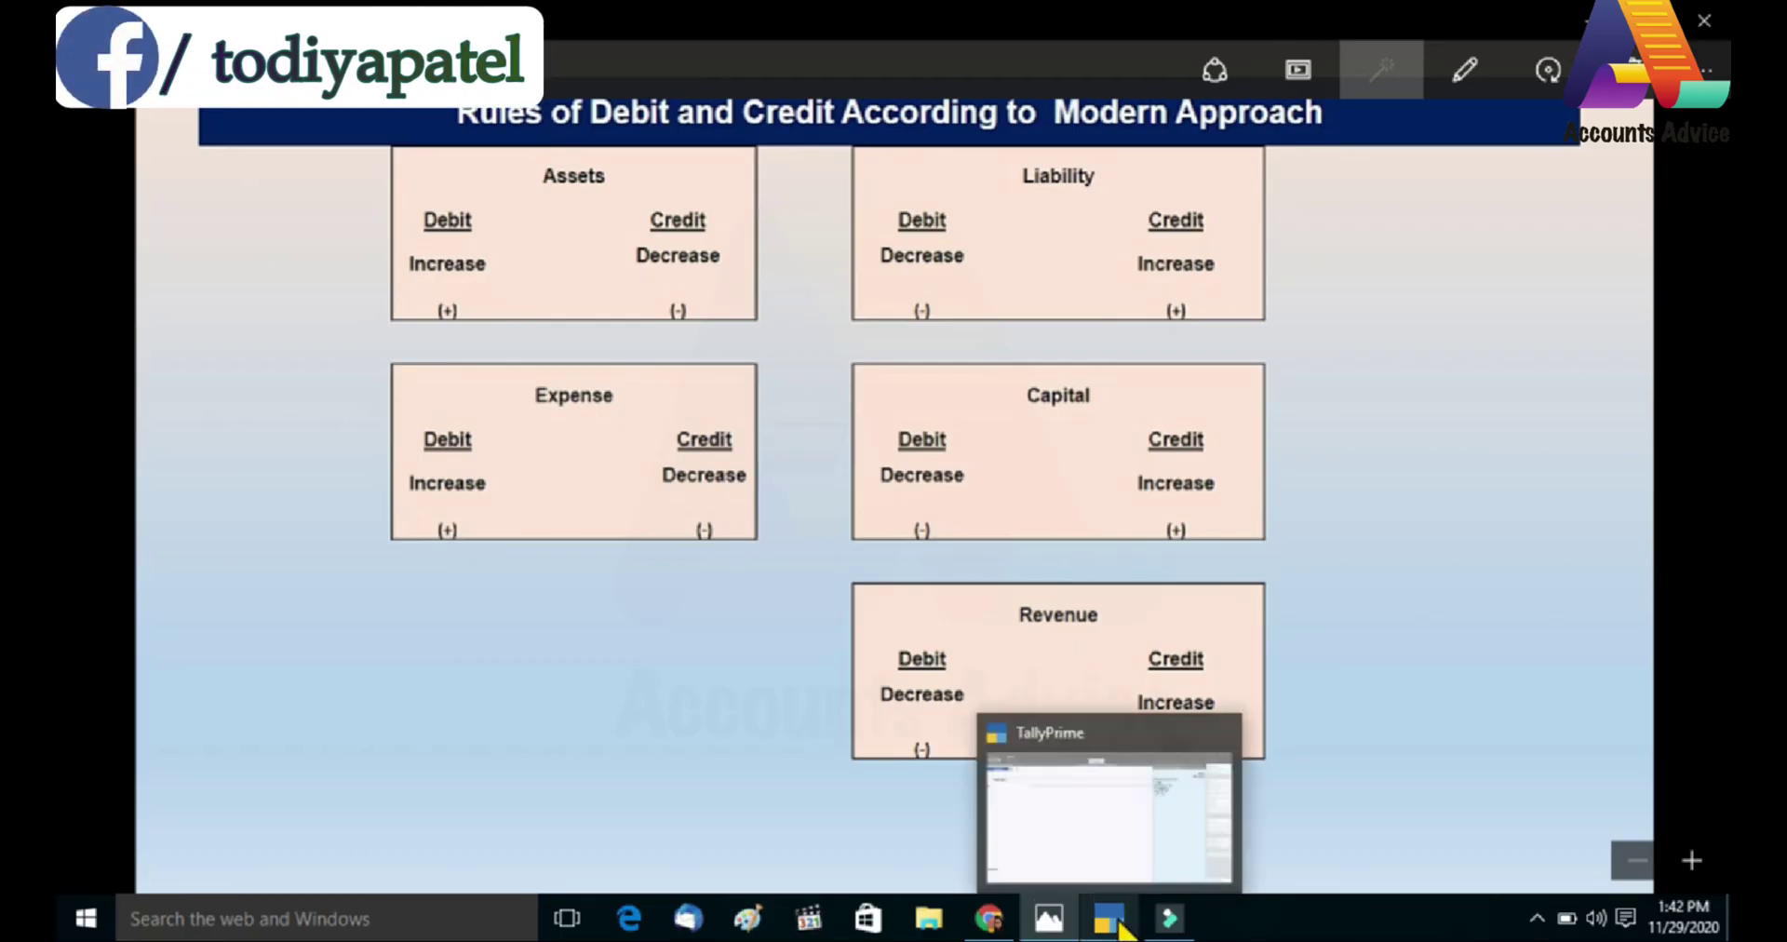
left_click(1062, 844)
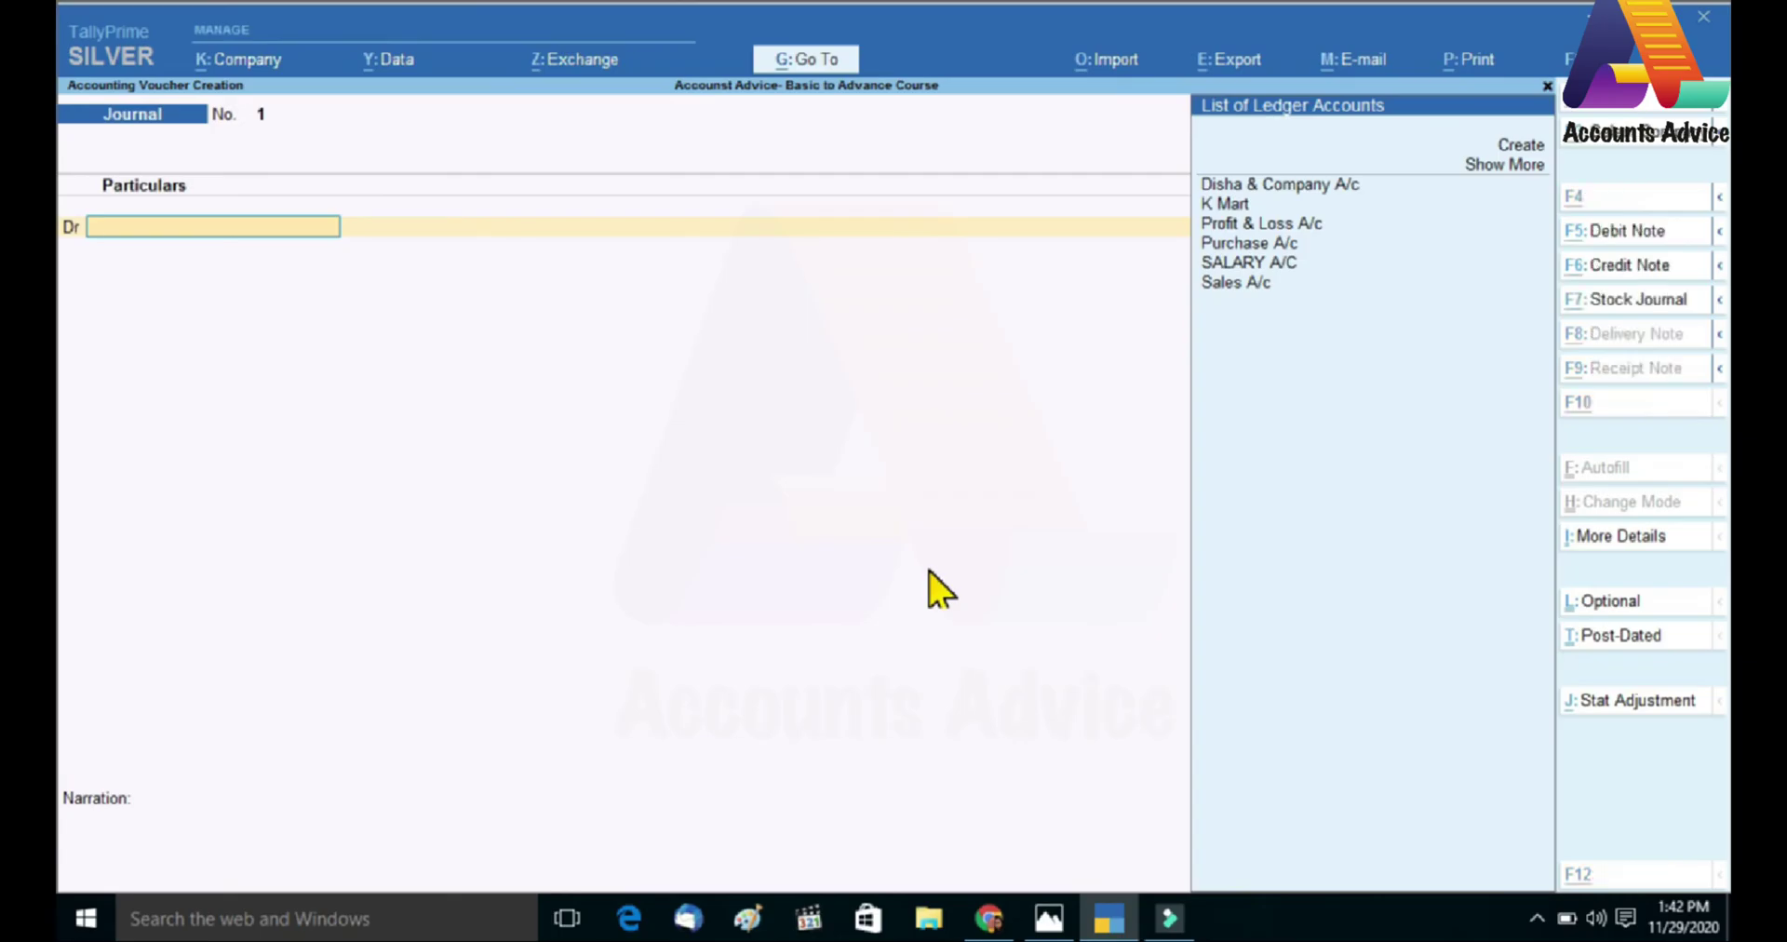
- Start a new ledger from the journal's debit line, named Cheque Bounce Charges and grouped under Indirect Expenses
key("alt+c")
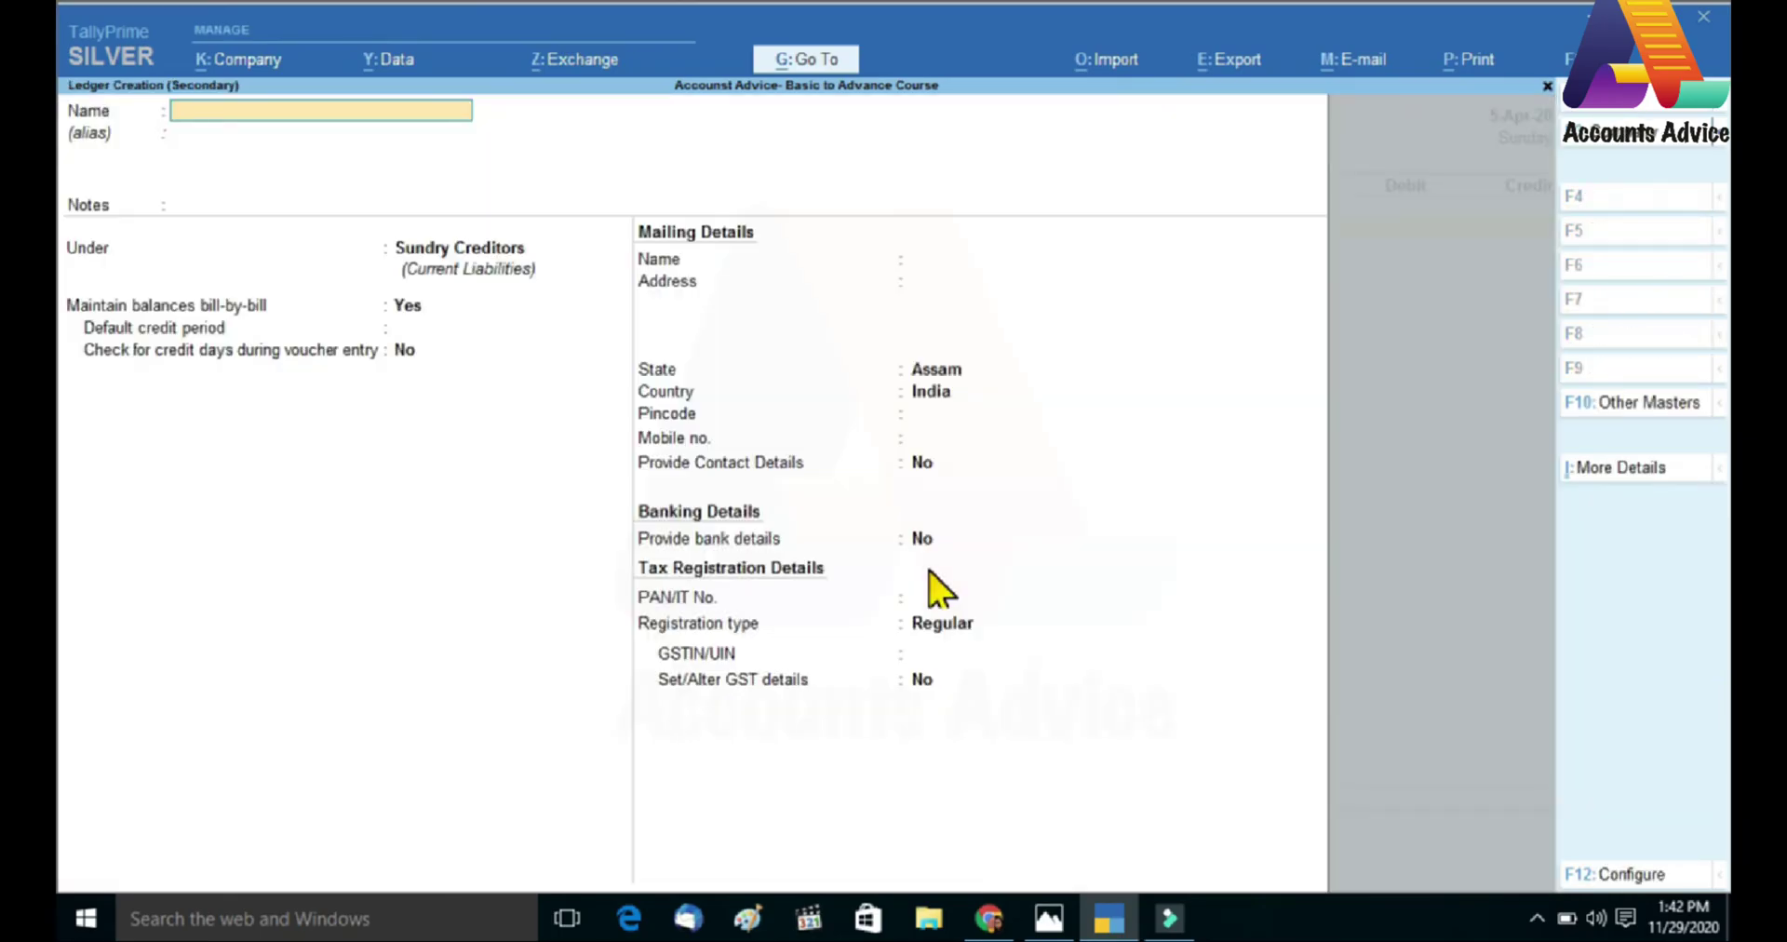
type("Cheque Bounce Charges")
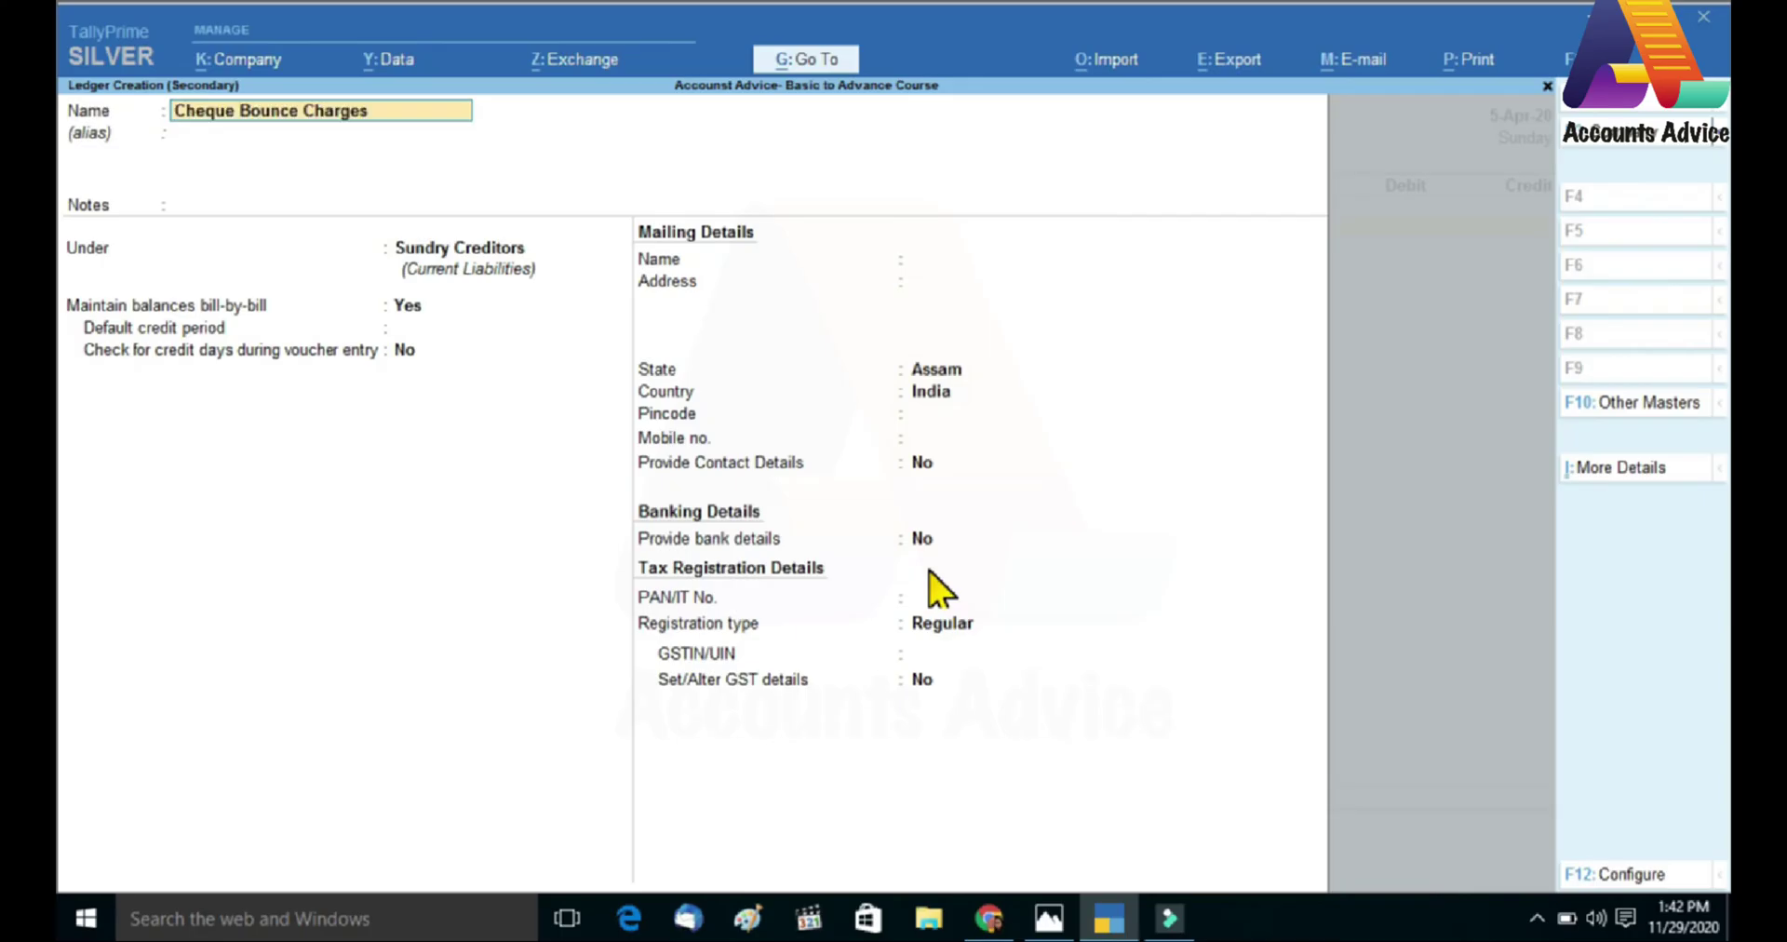
key("Return")
key("Return")
key("Return")
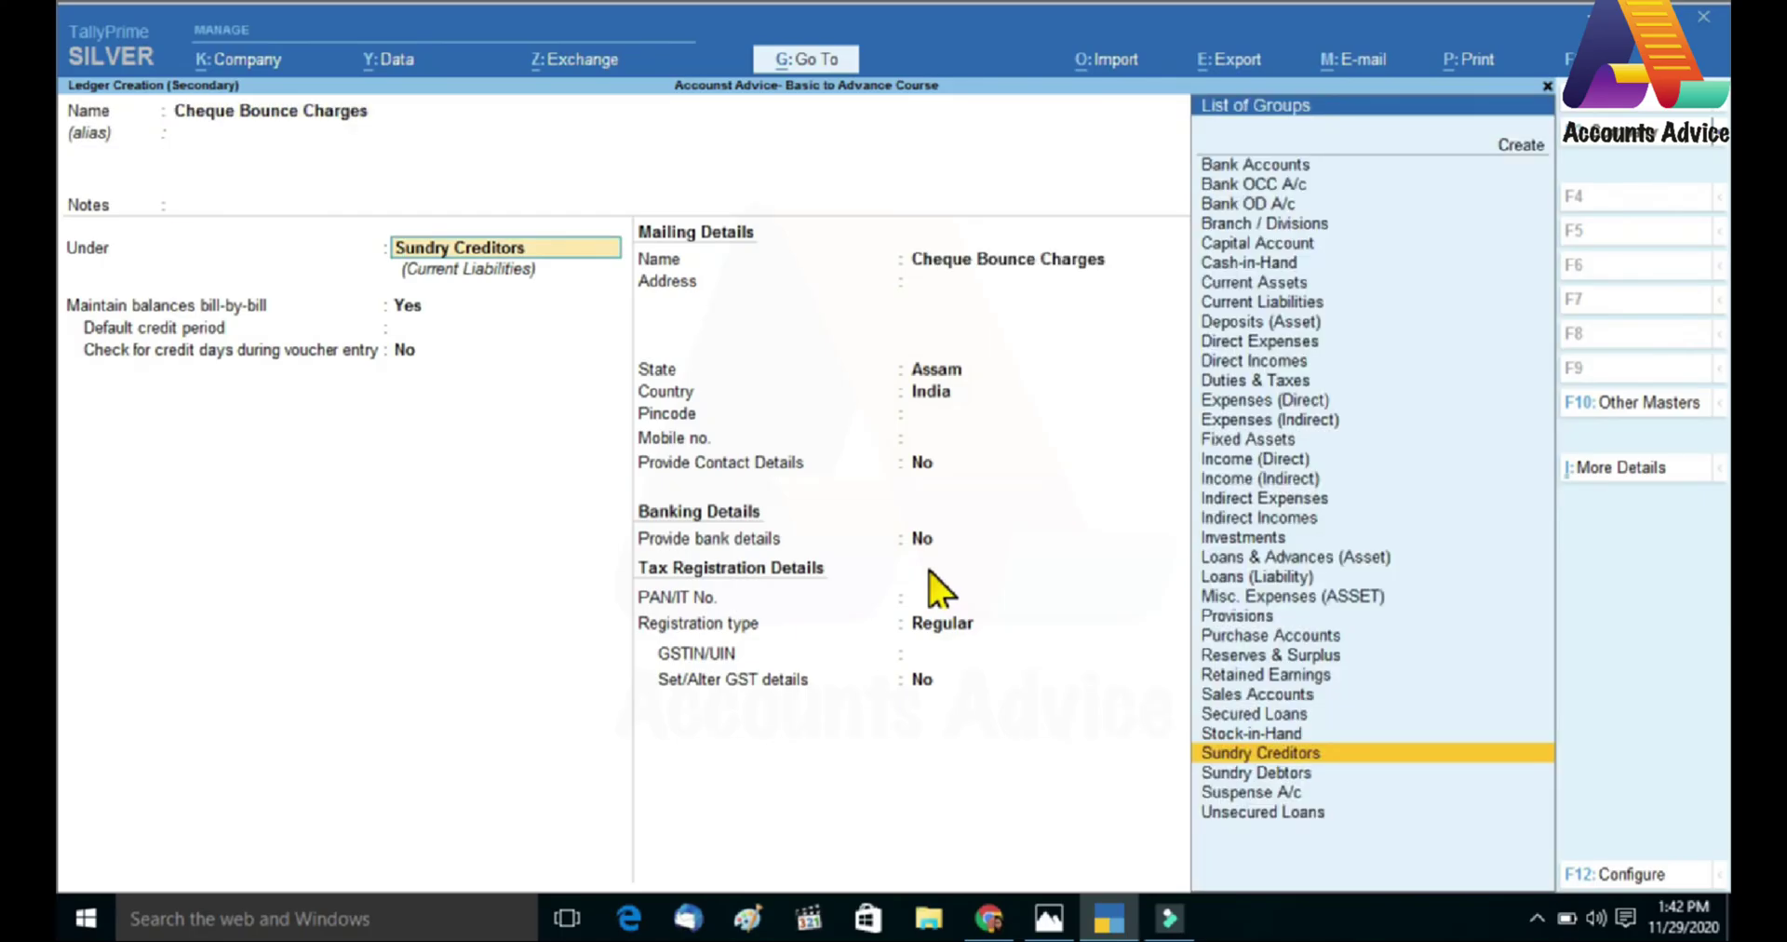
key("BackSpace")
type("In")
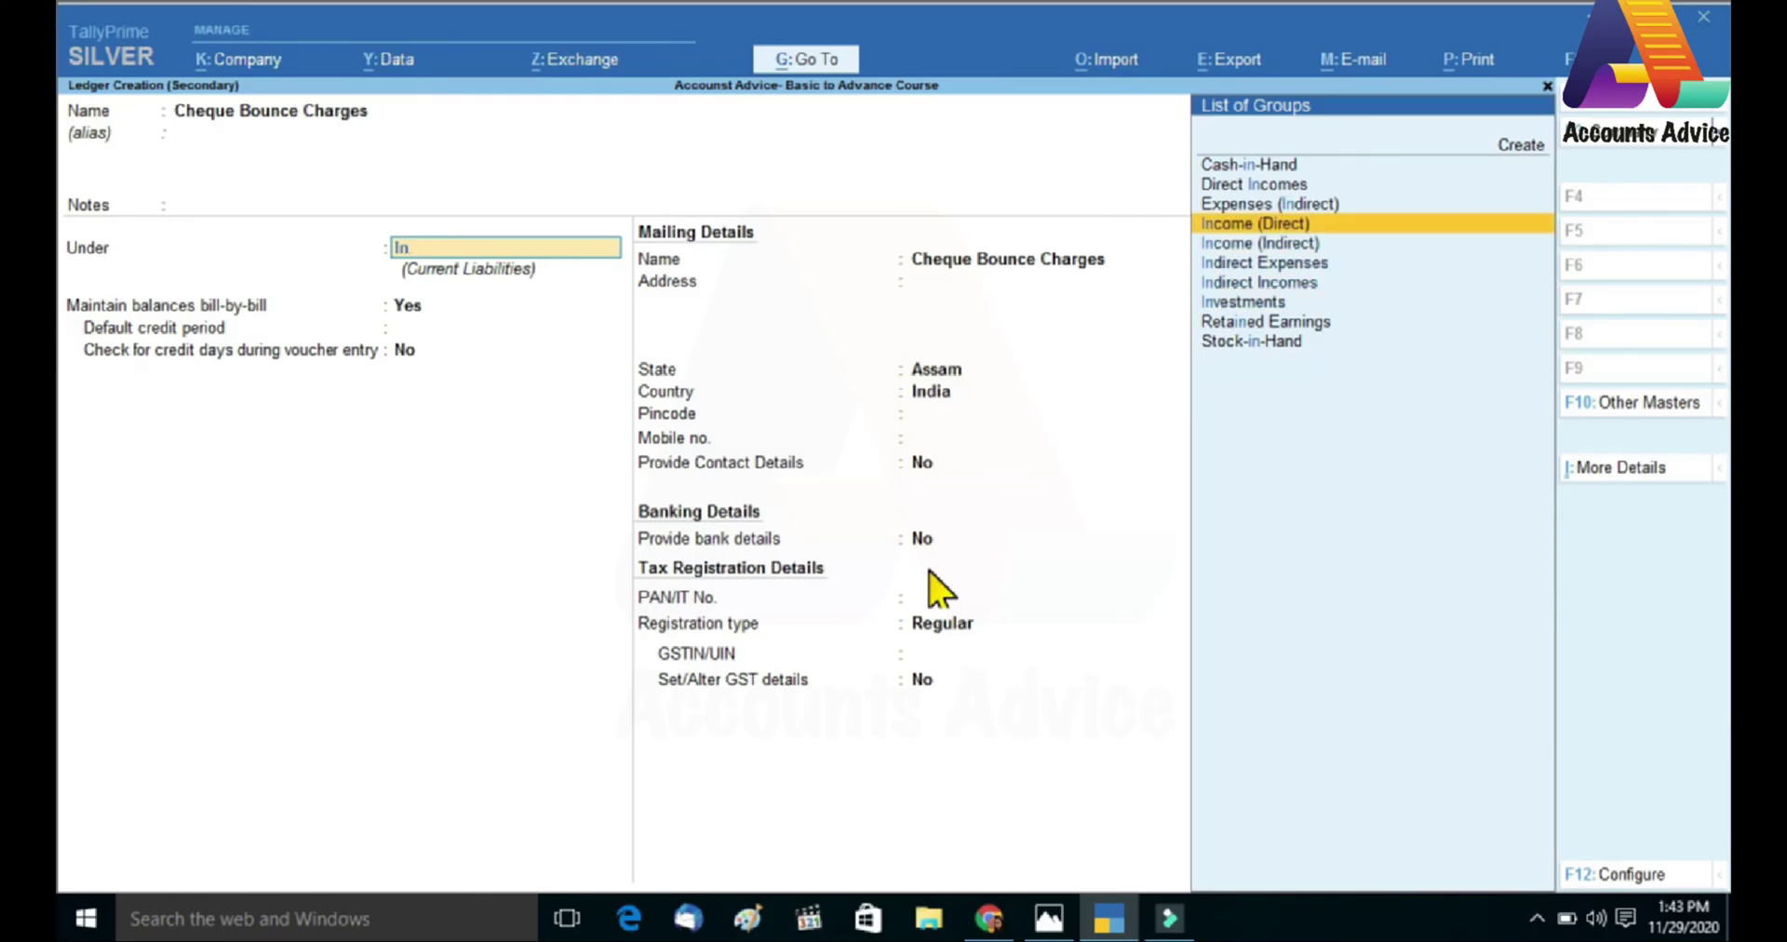
key("Down")
key("Down")
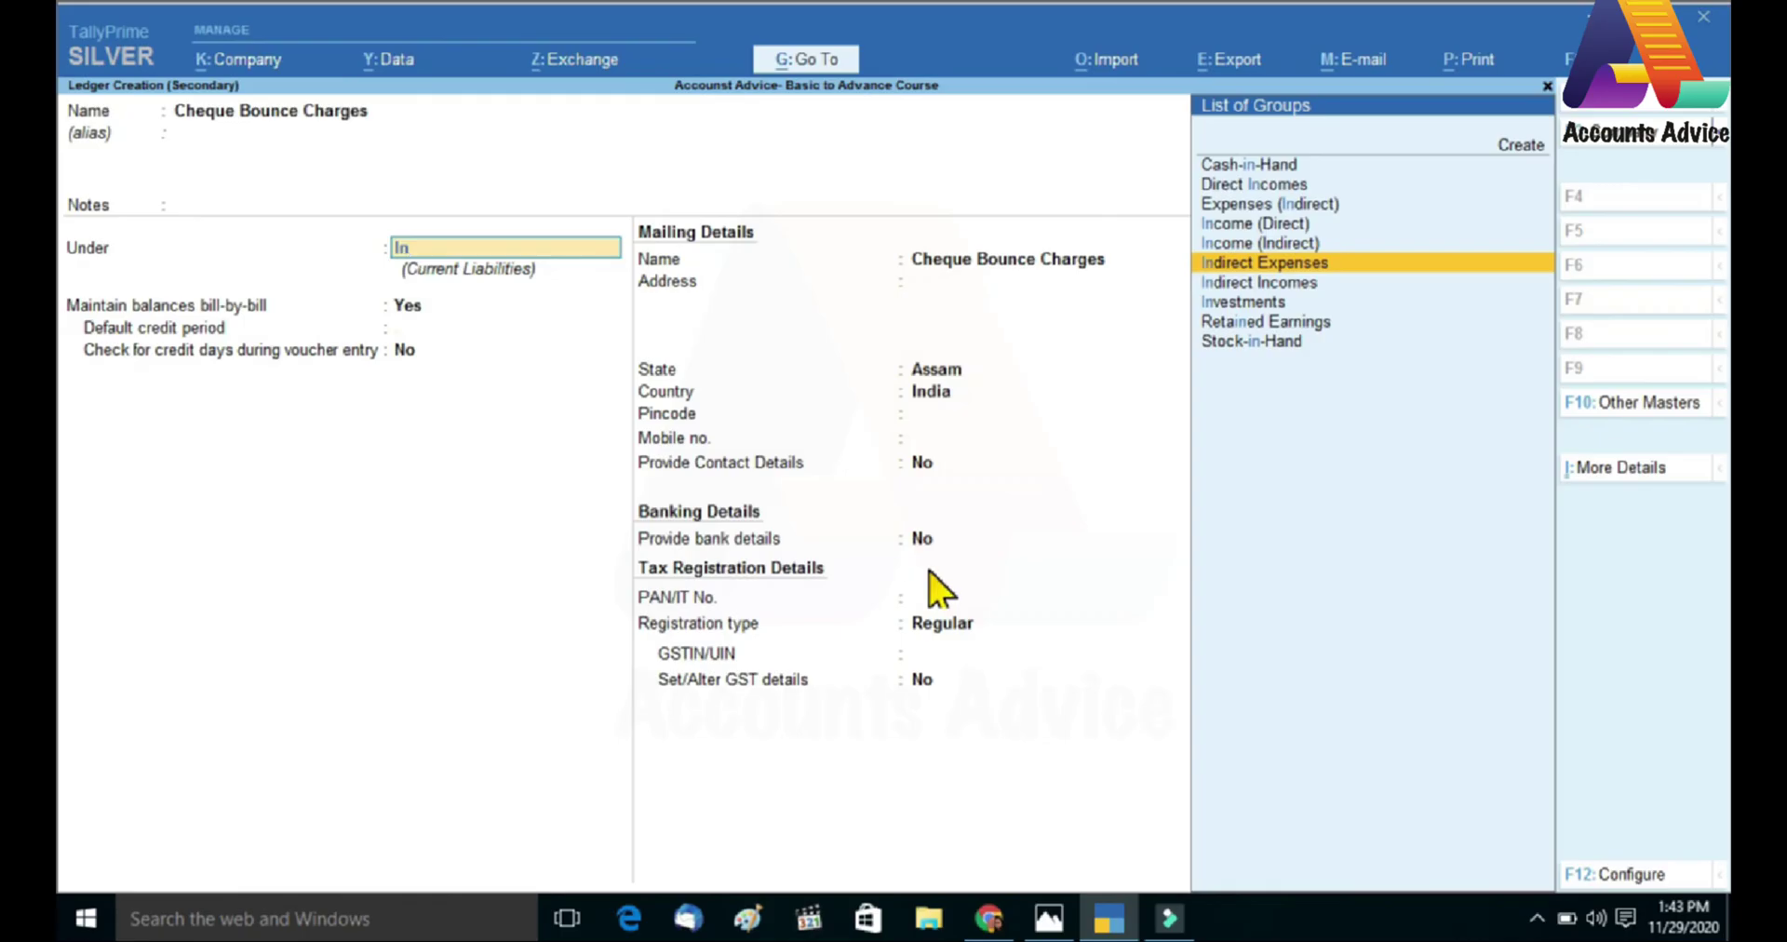
key("Return")
key("Return")
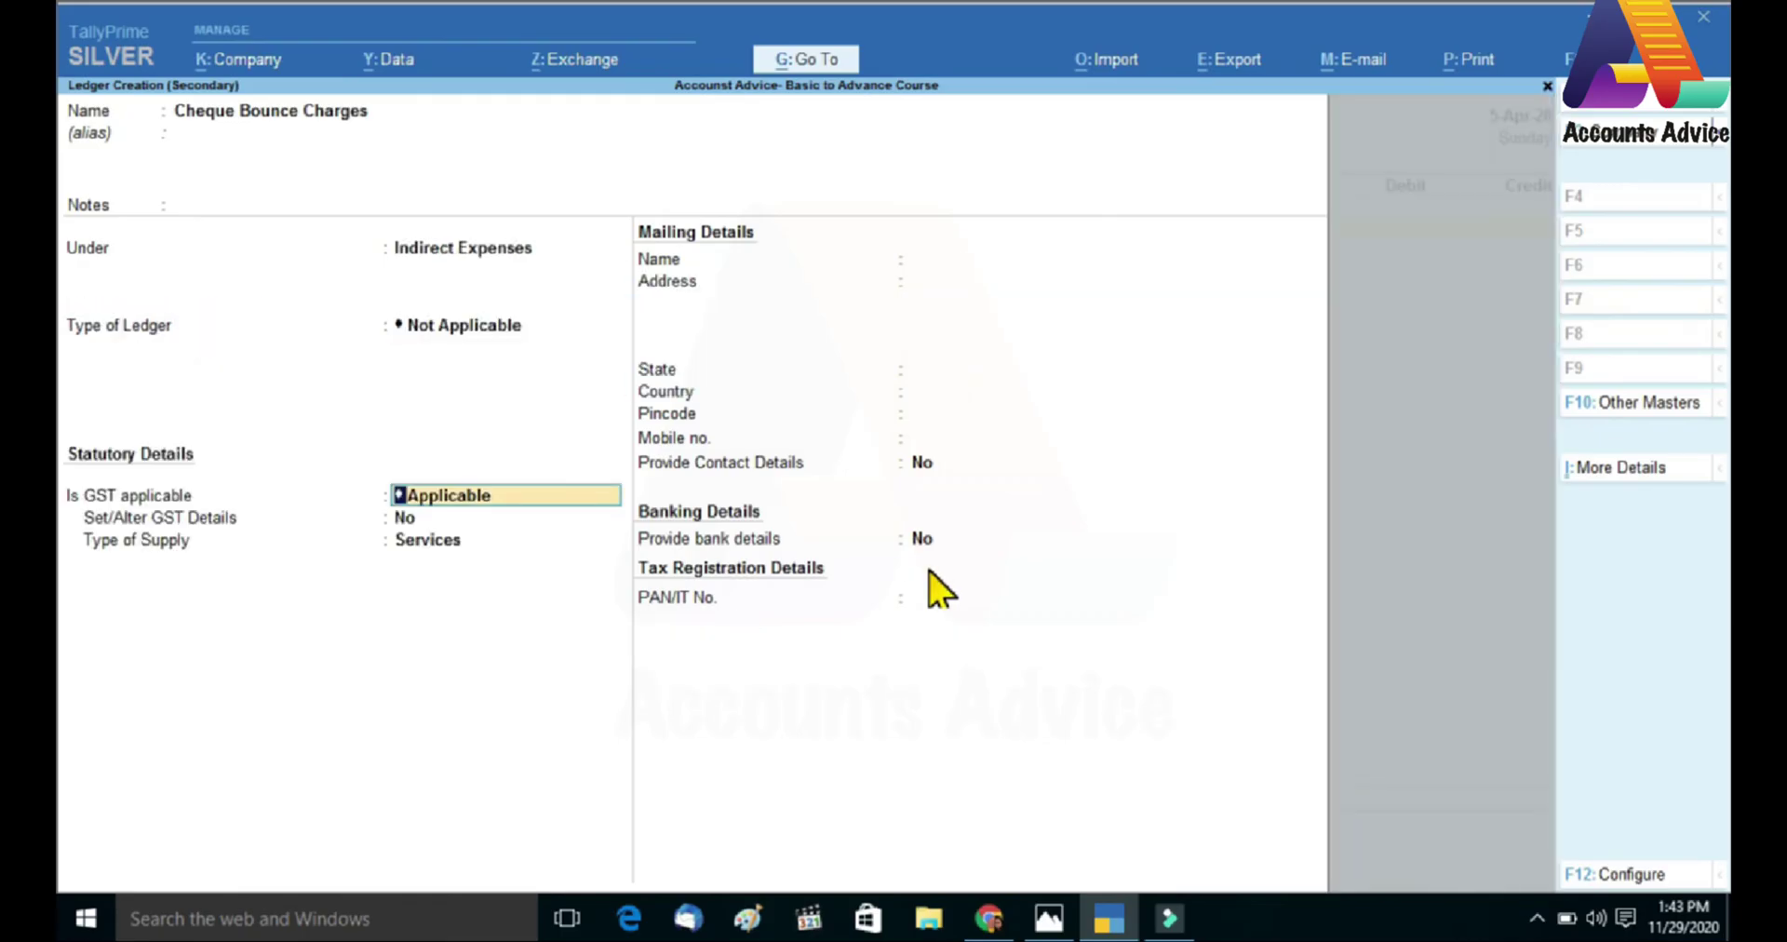
- Keep GST applicable with Services as the supply type for the new ledger and save it
key("Return")
key("Return")
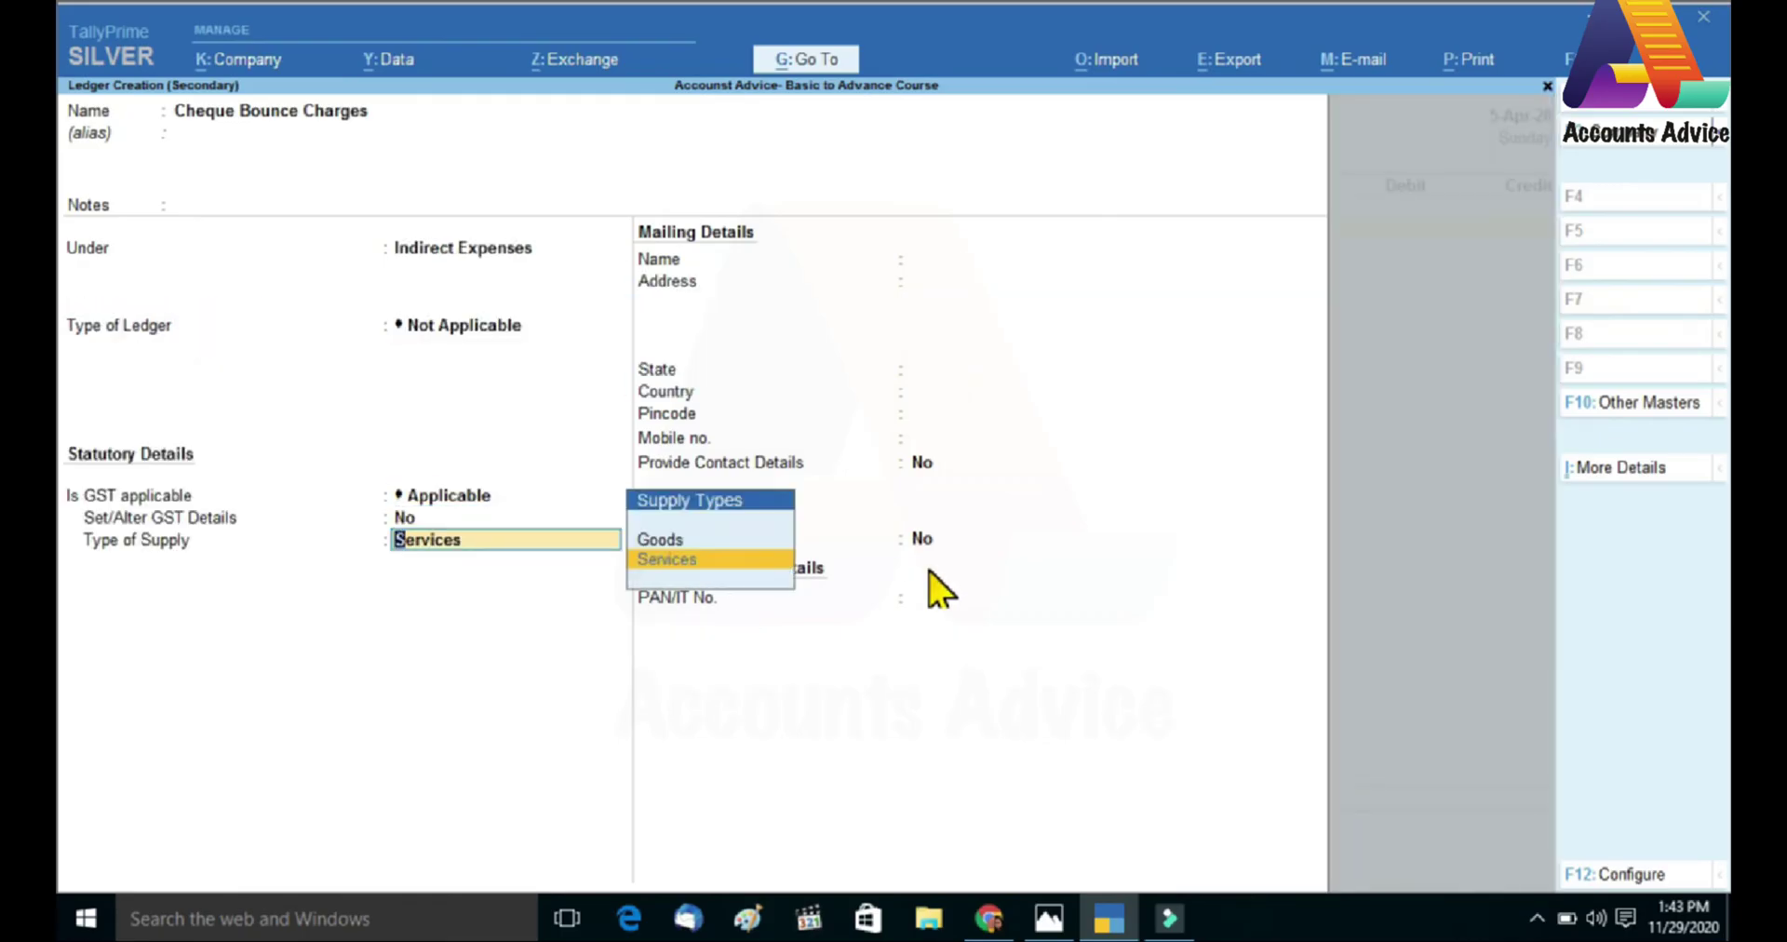
key("Return")
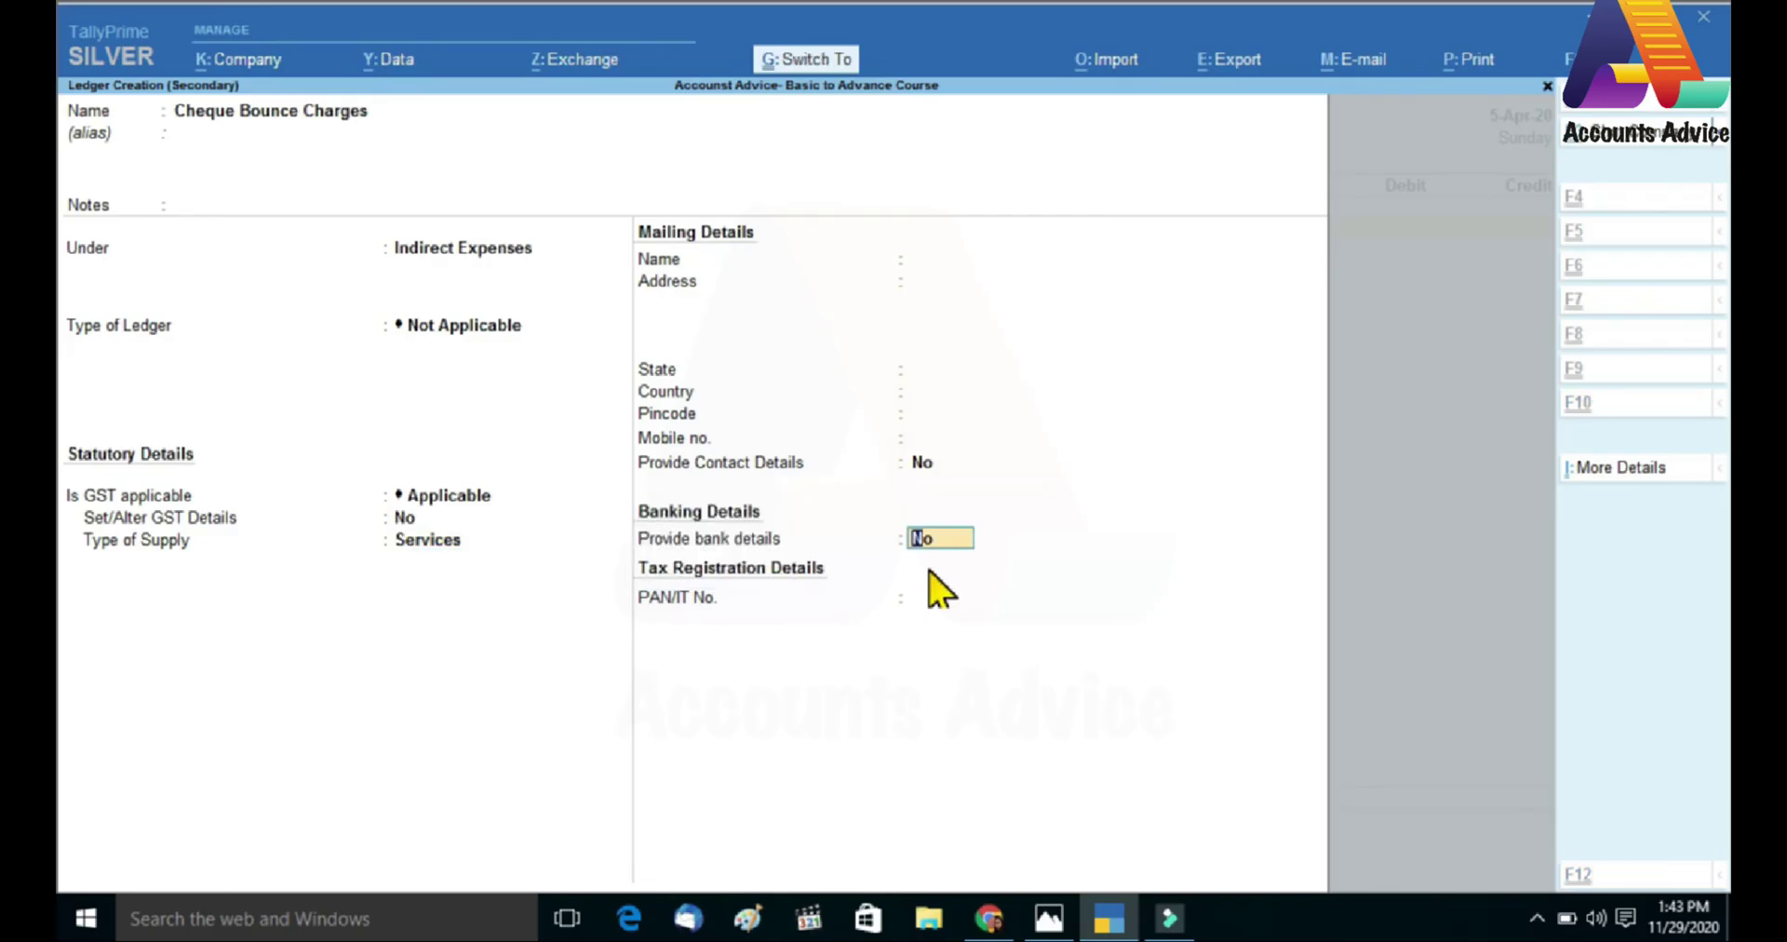
key("ctrl+a")
- Debit Cheque Bounce Charges with 500 and choose Disha & Company A/c as the credit account
type("500")
key("Return")
key("Return")
type("Dis")
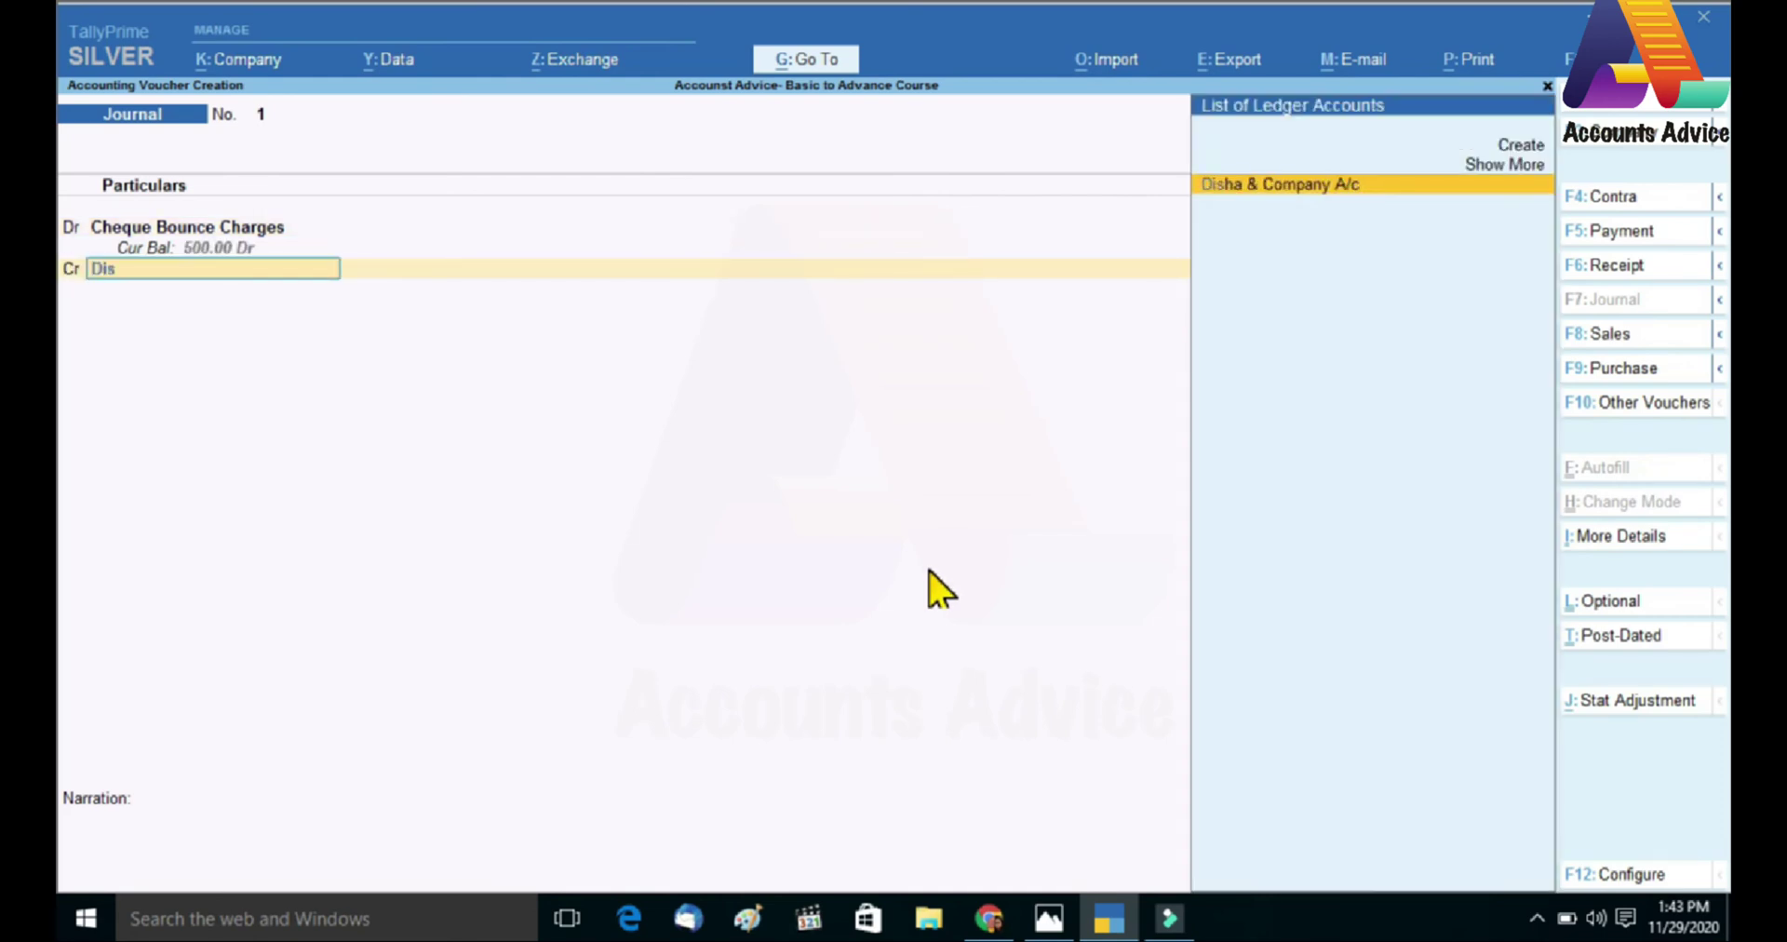
key("Return")
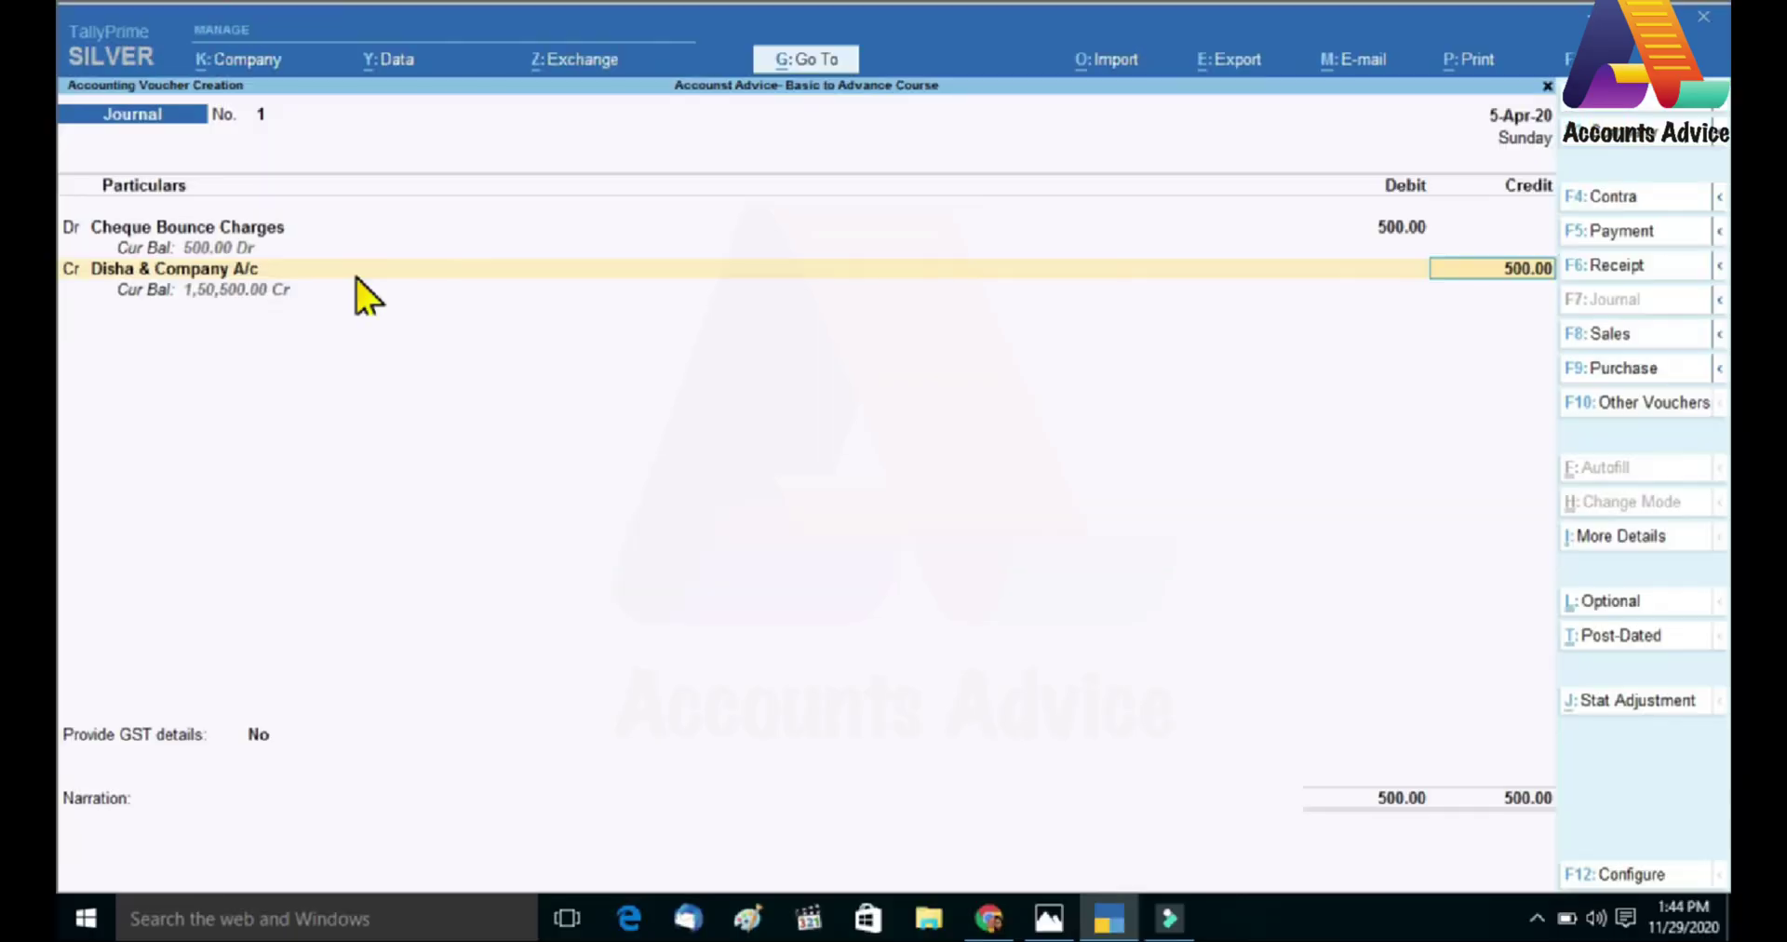
- Allocate the 500 credit to Disha & Company A/c as On Account, leave the narration empty, and save the journal voucher
key("Return")
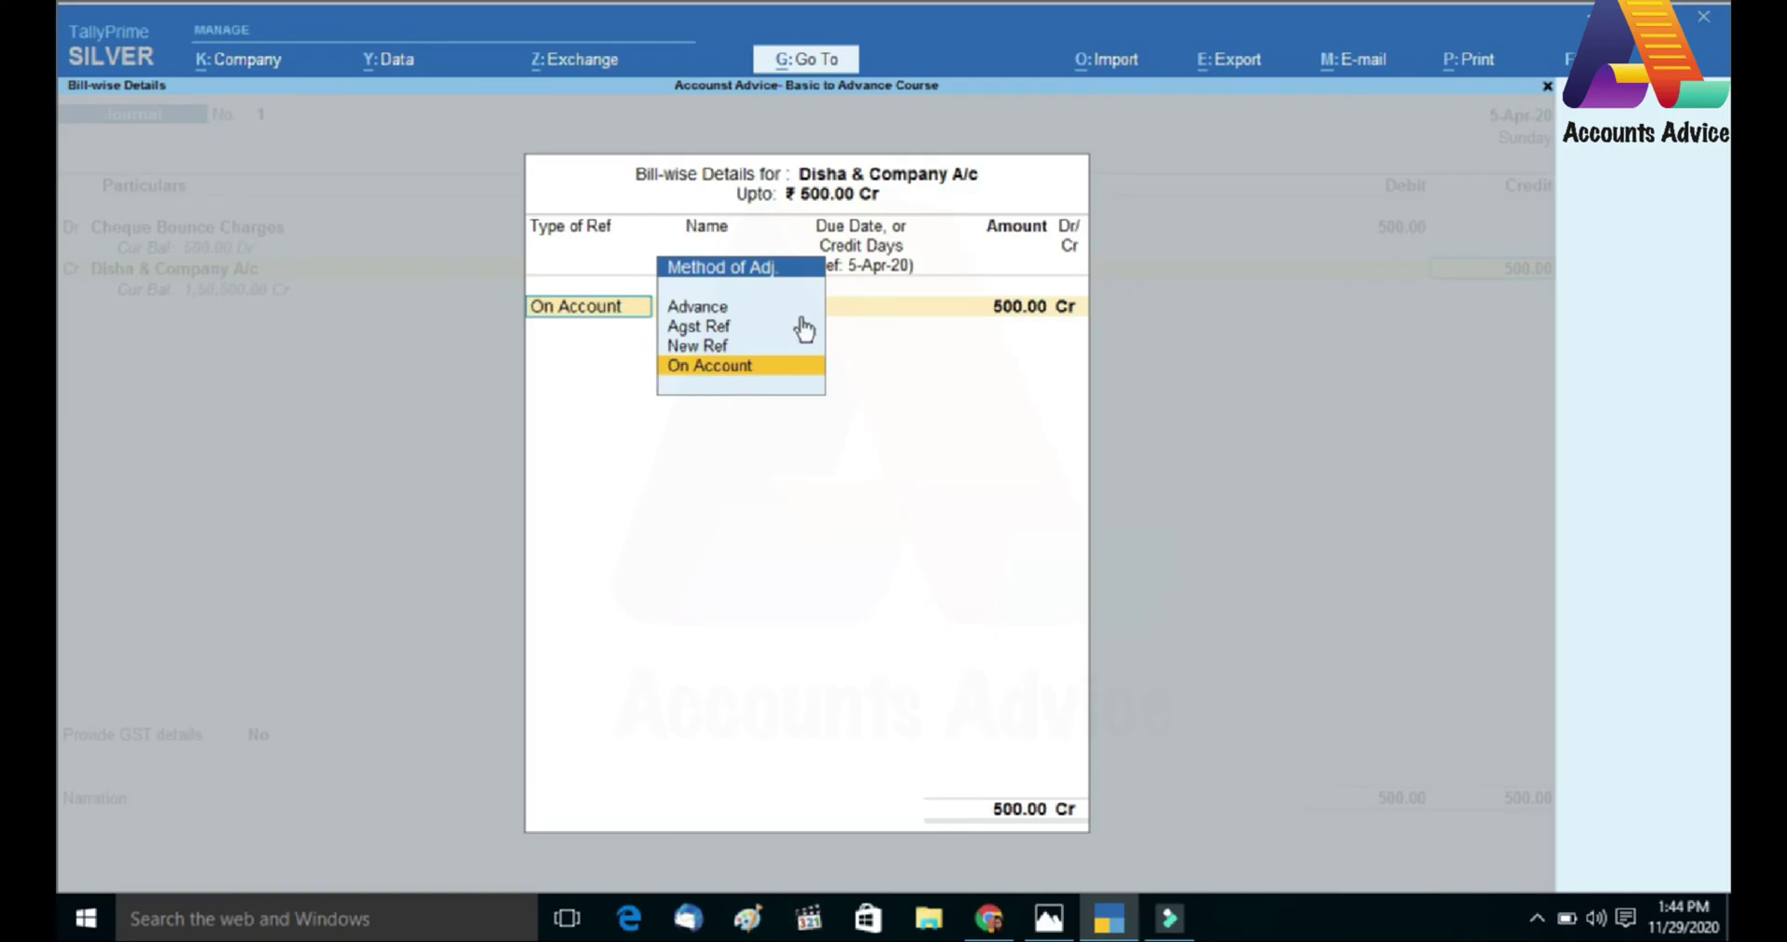
key("Return")
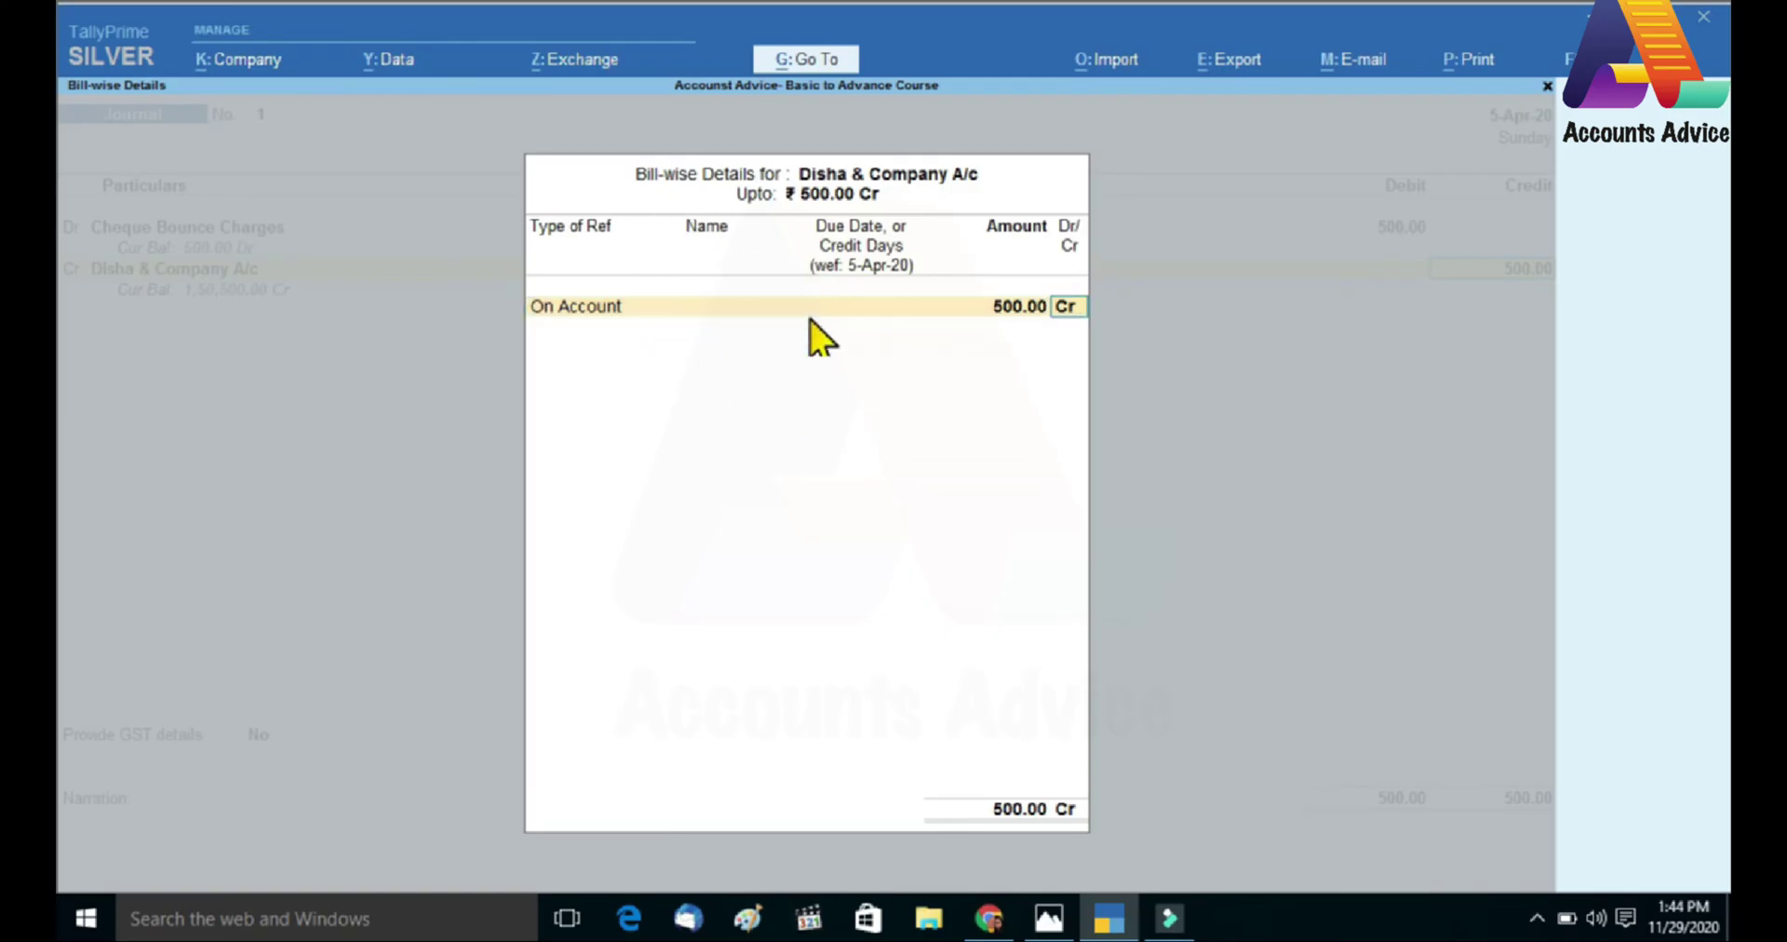
key("Return")
key("Return")
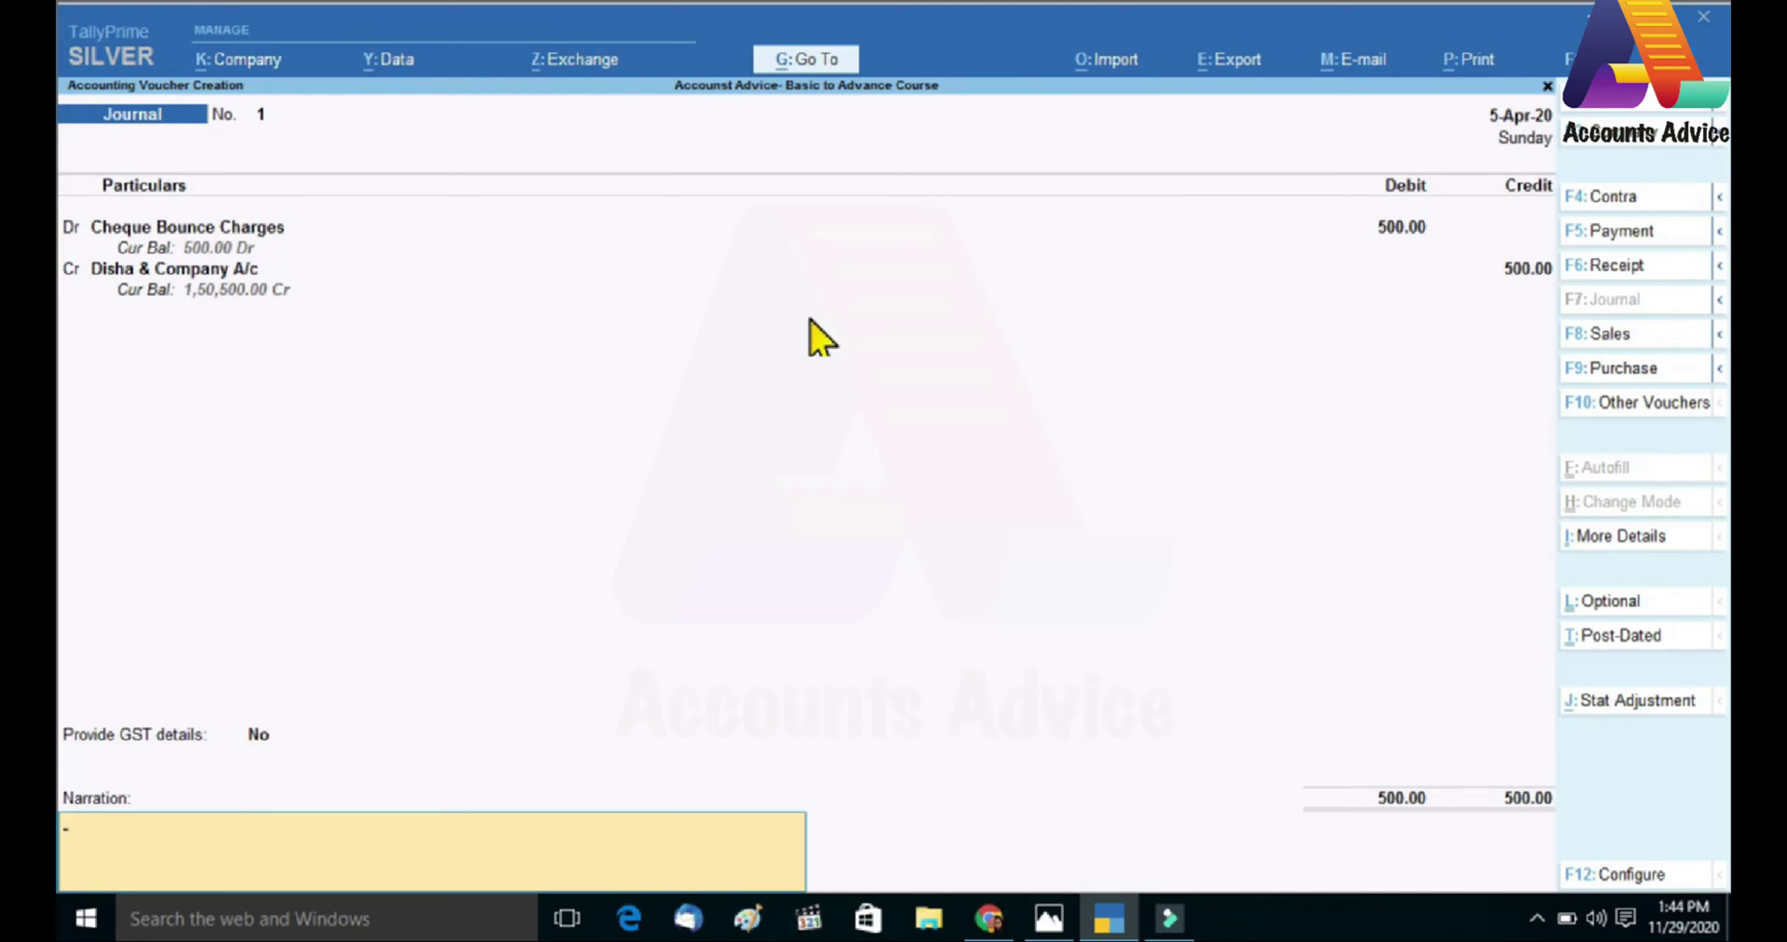
key("Return")
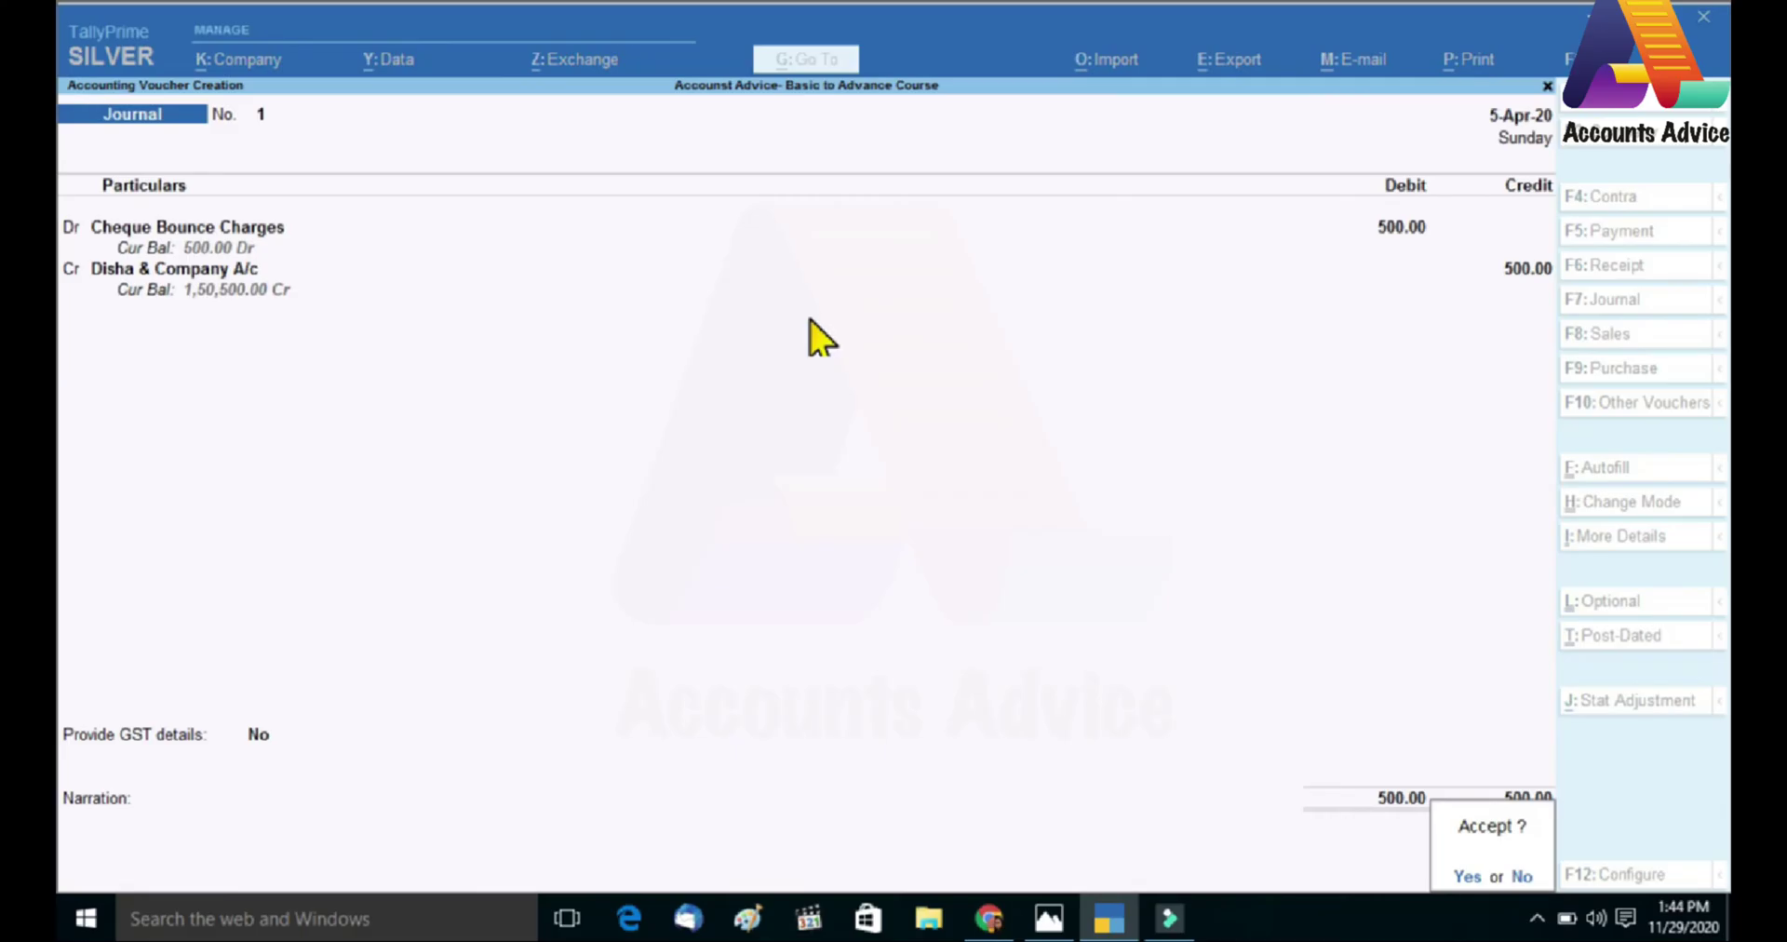
key("Return")
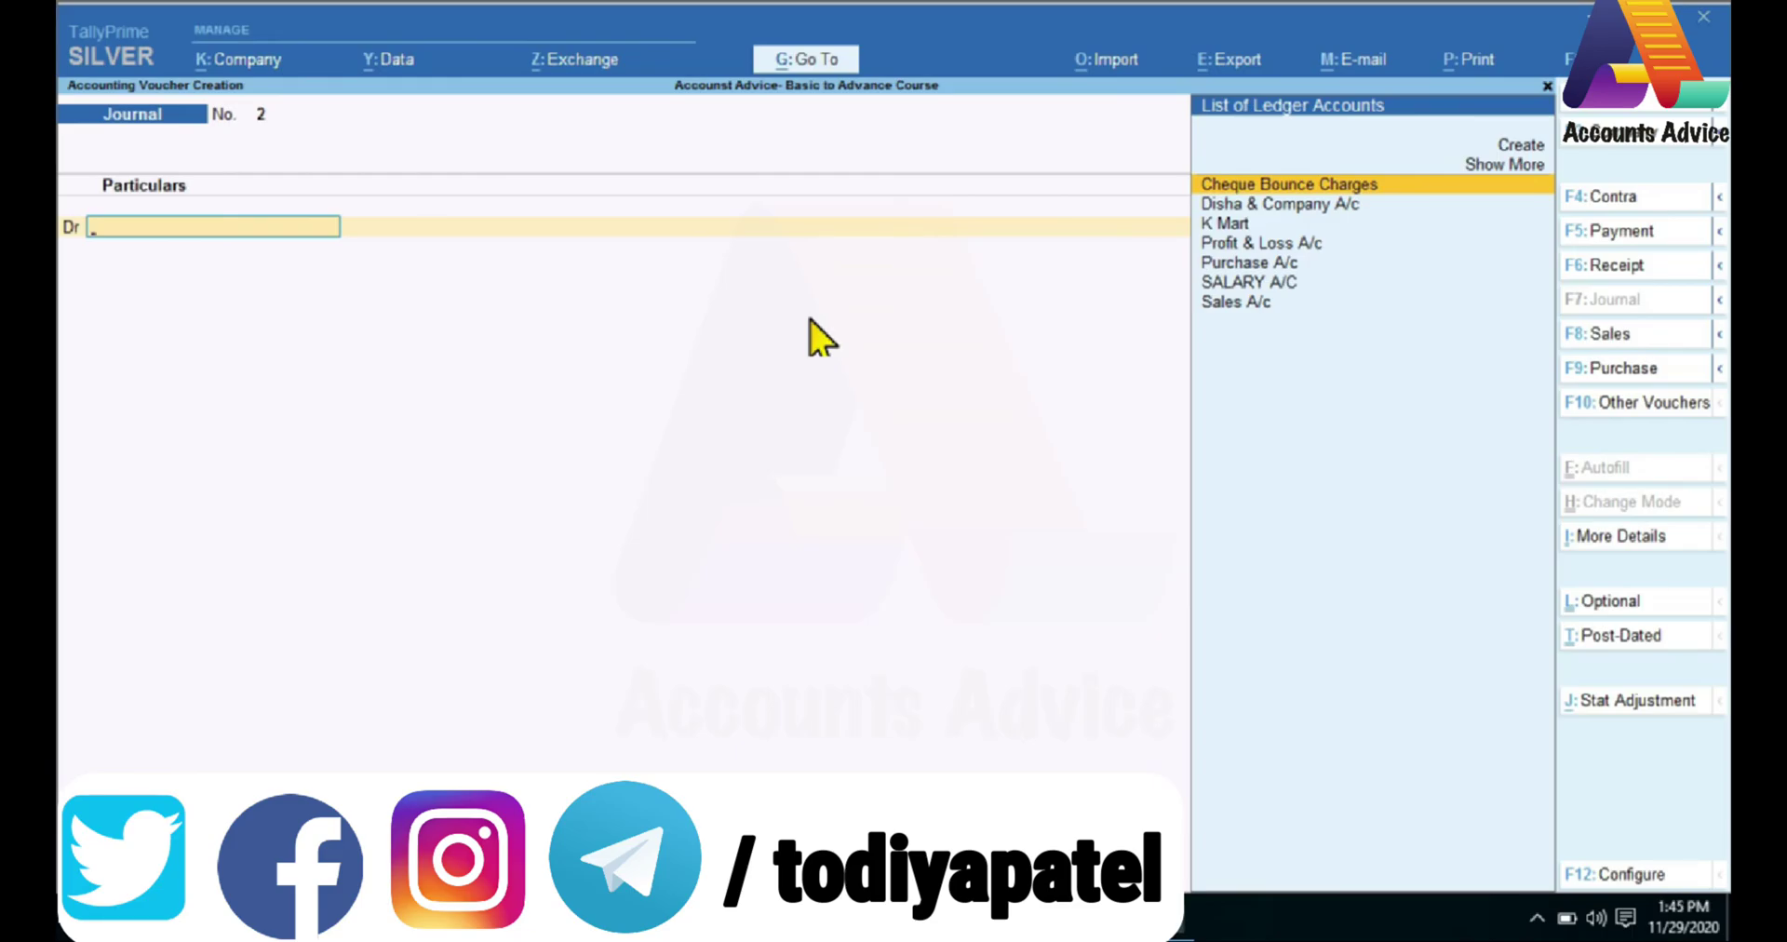
key("Escape")
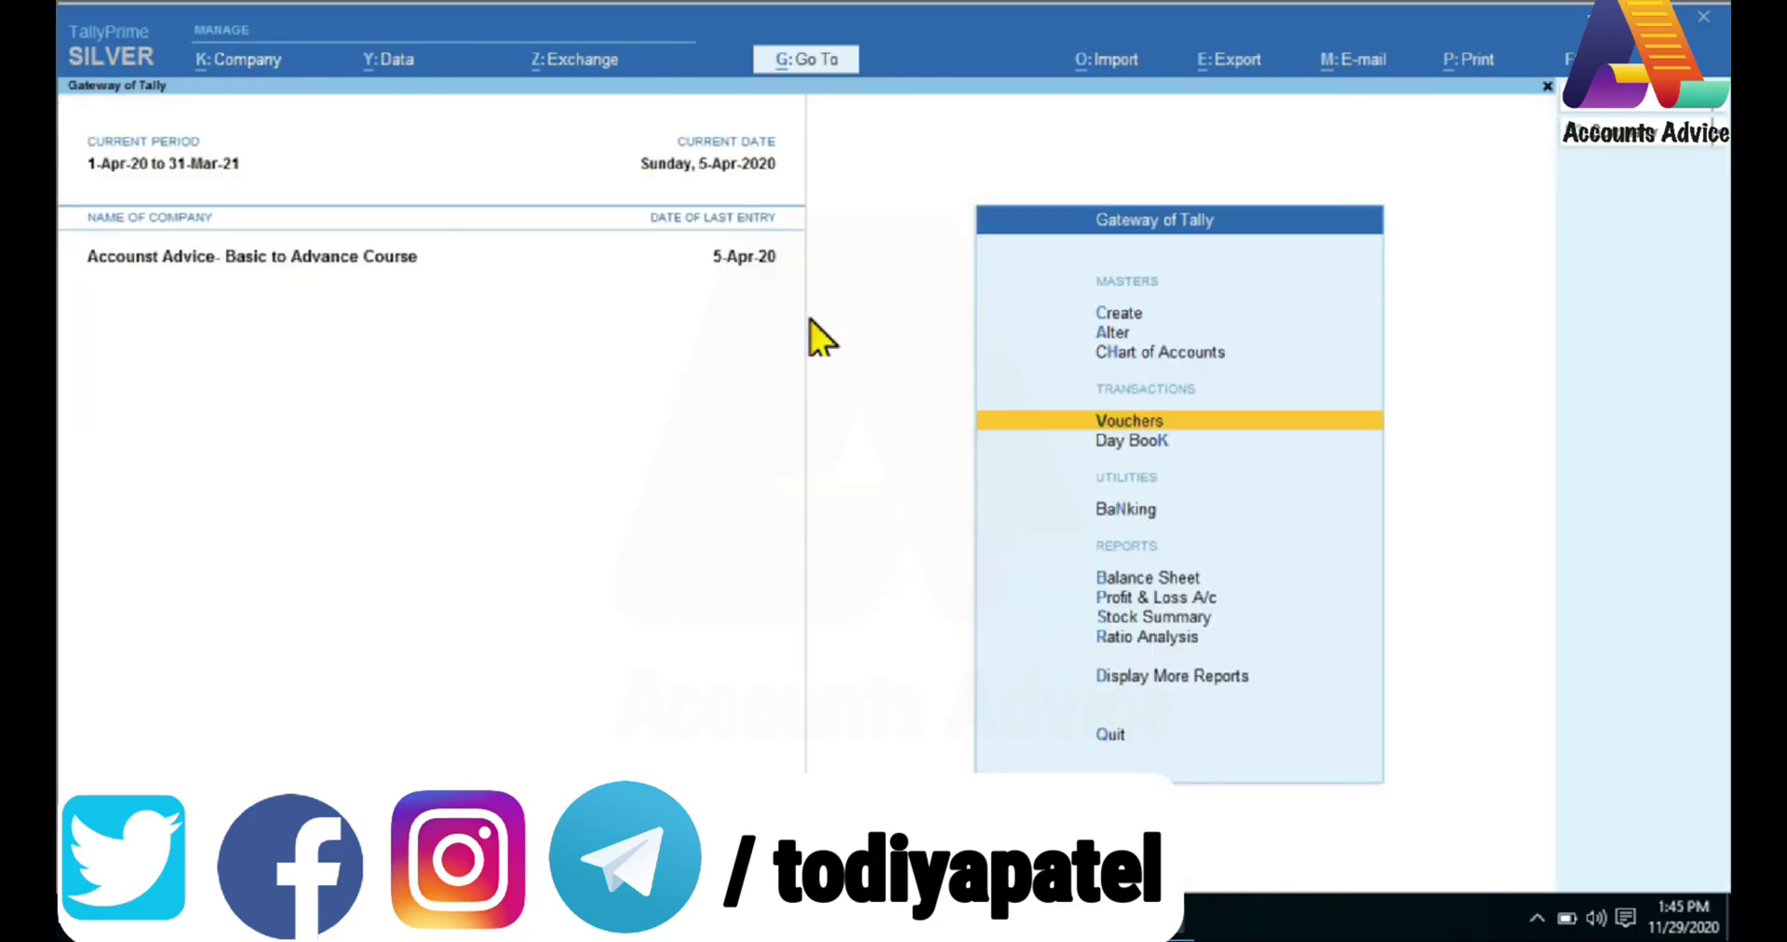
- Check the Disha & Company A/c ledger in the account books for the cheque bounce charges entry
key("d")
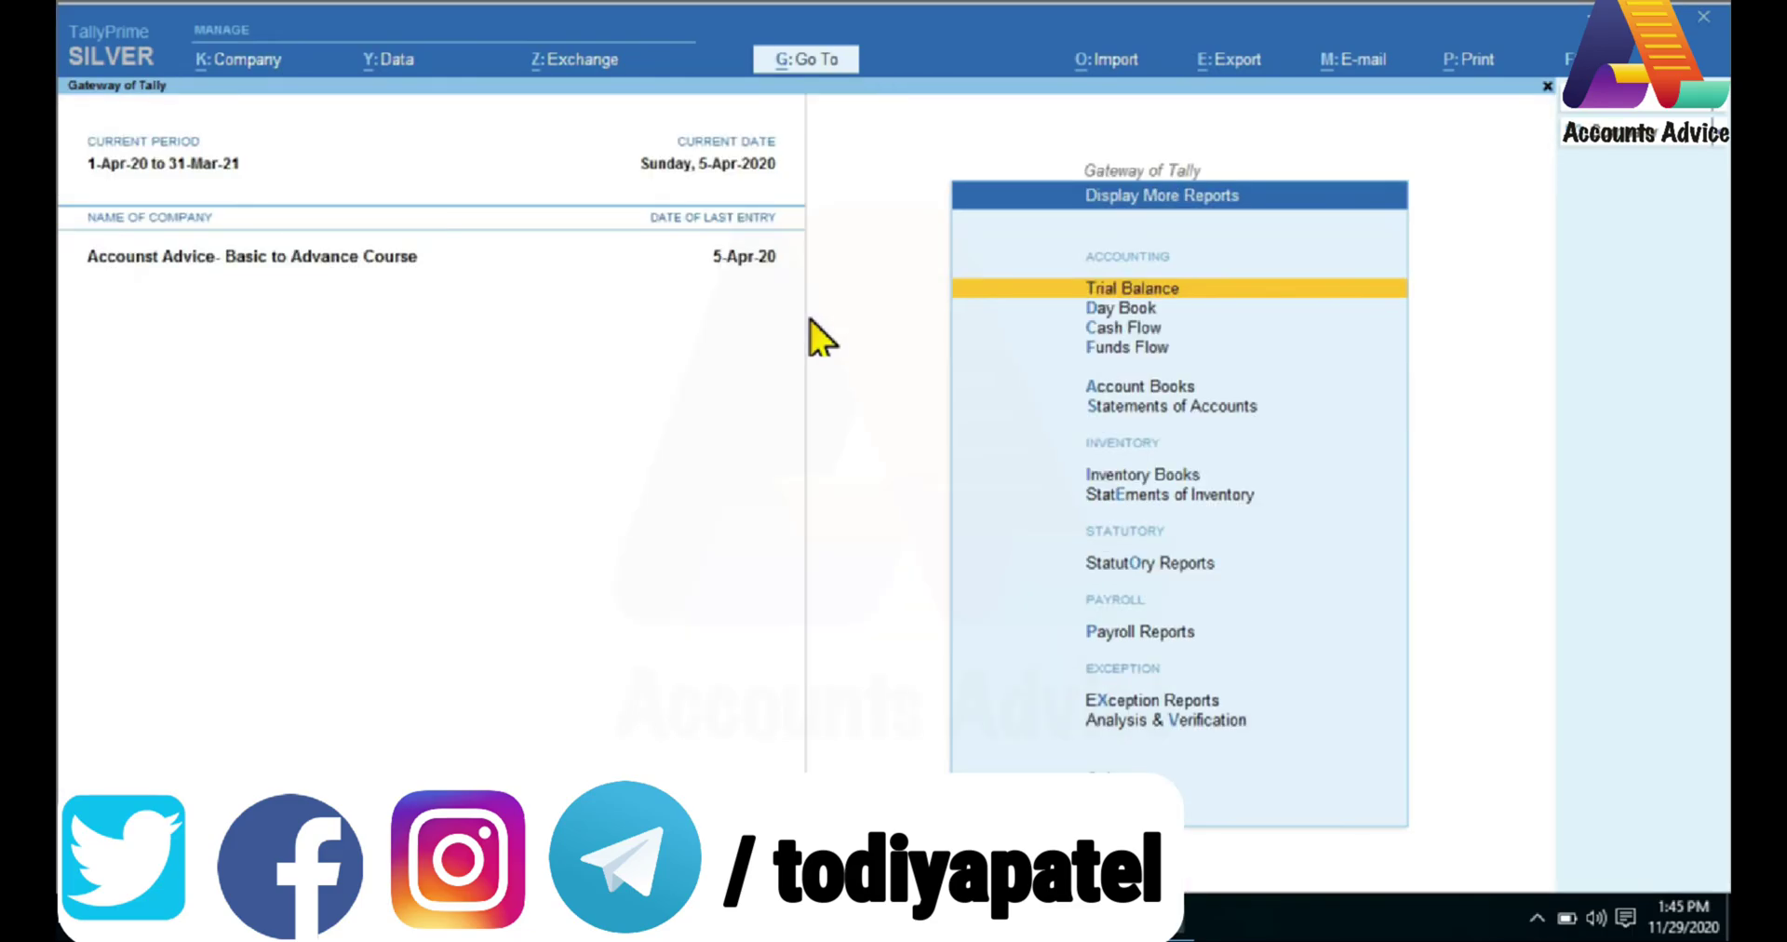
key("a")
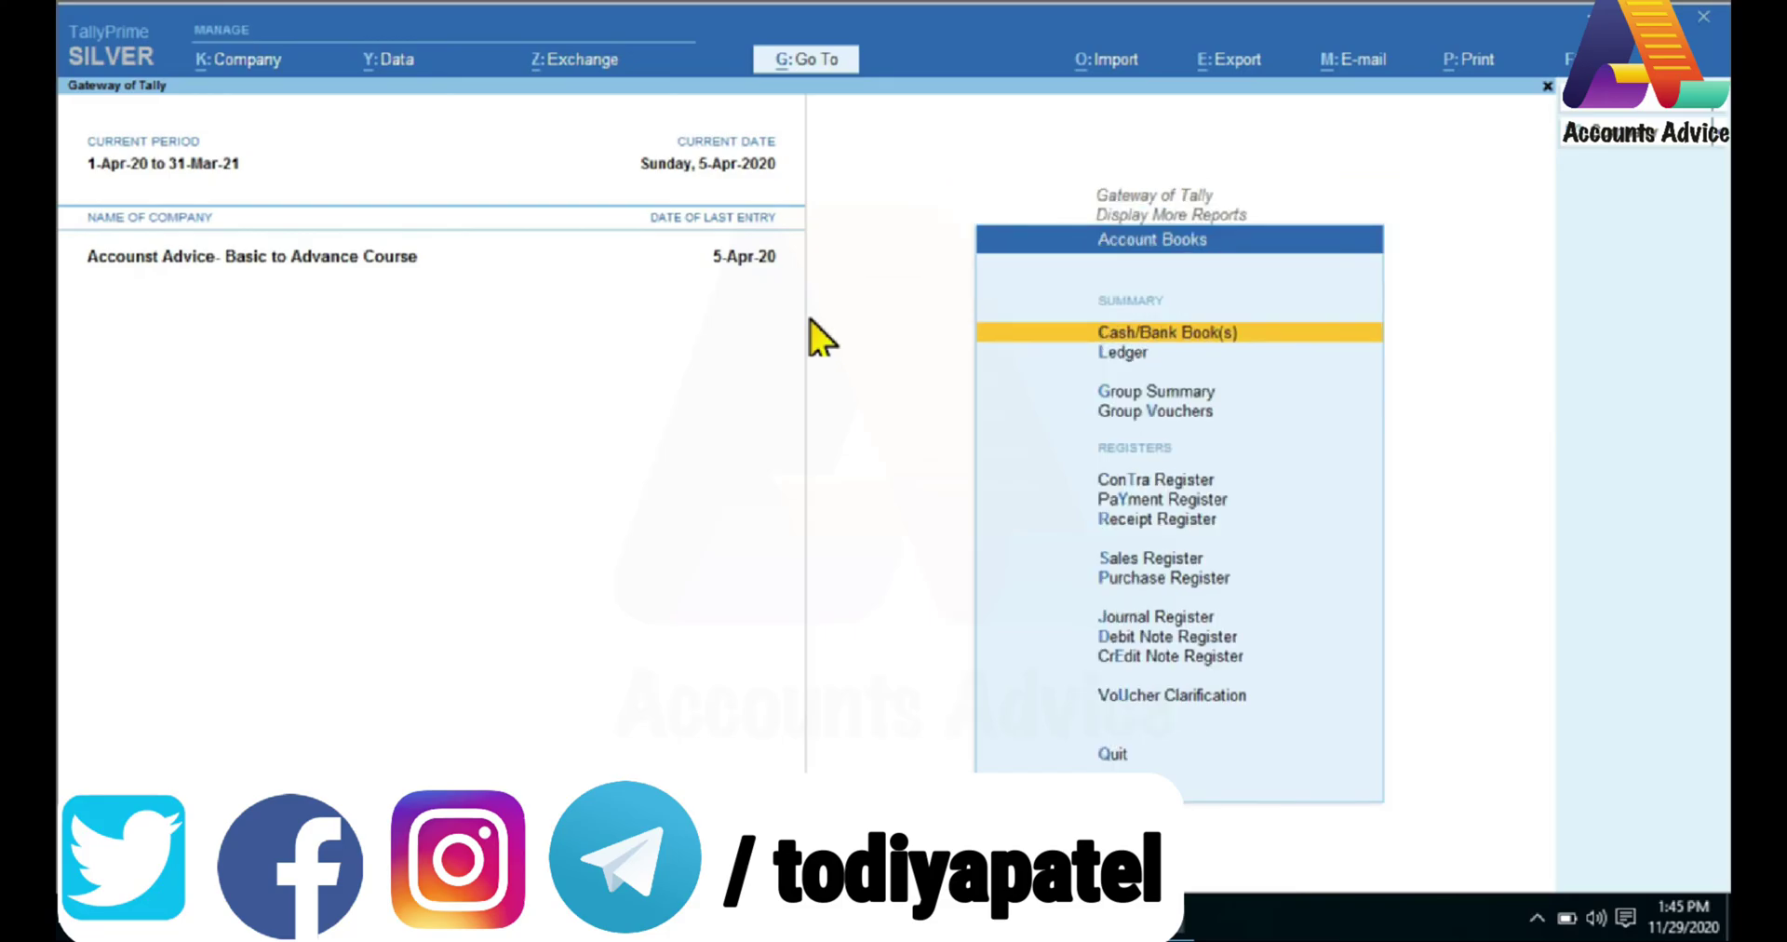
key("l")
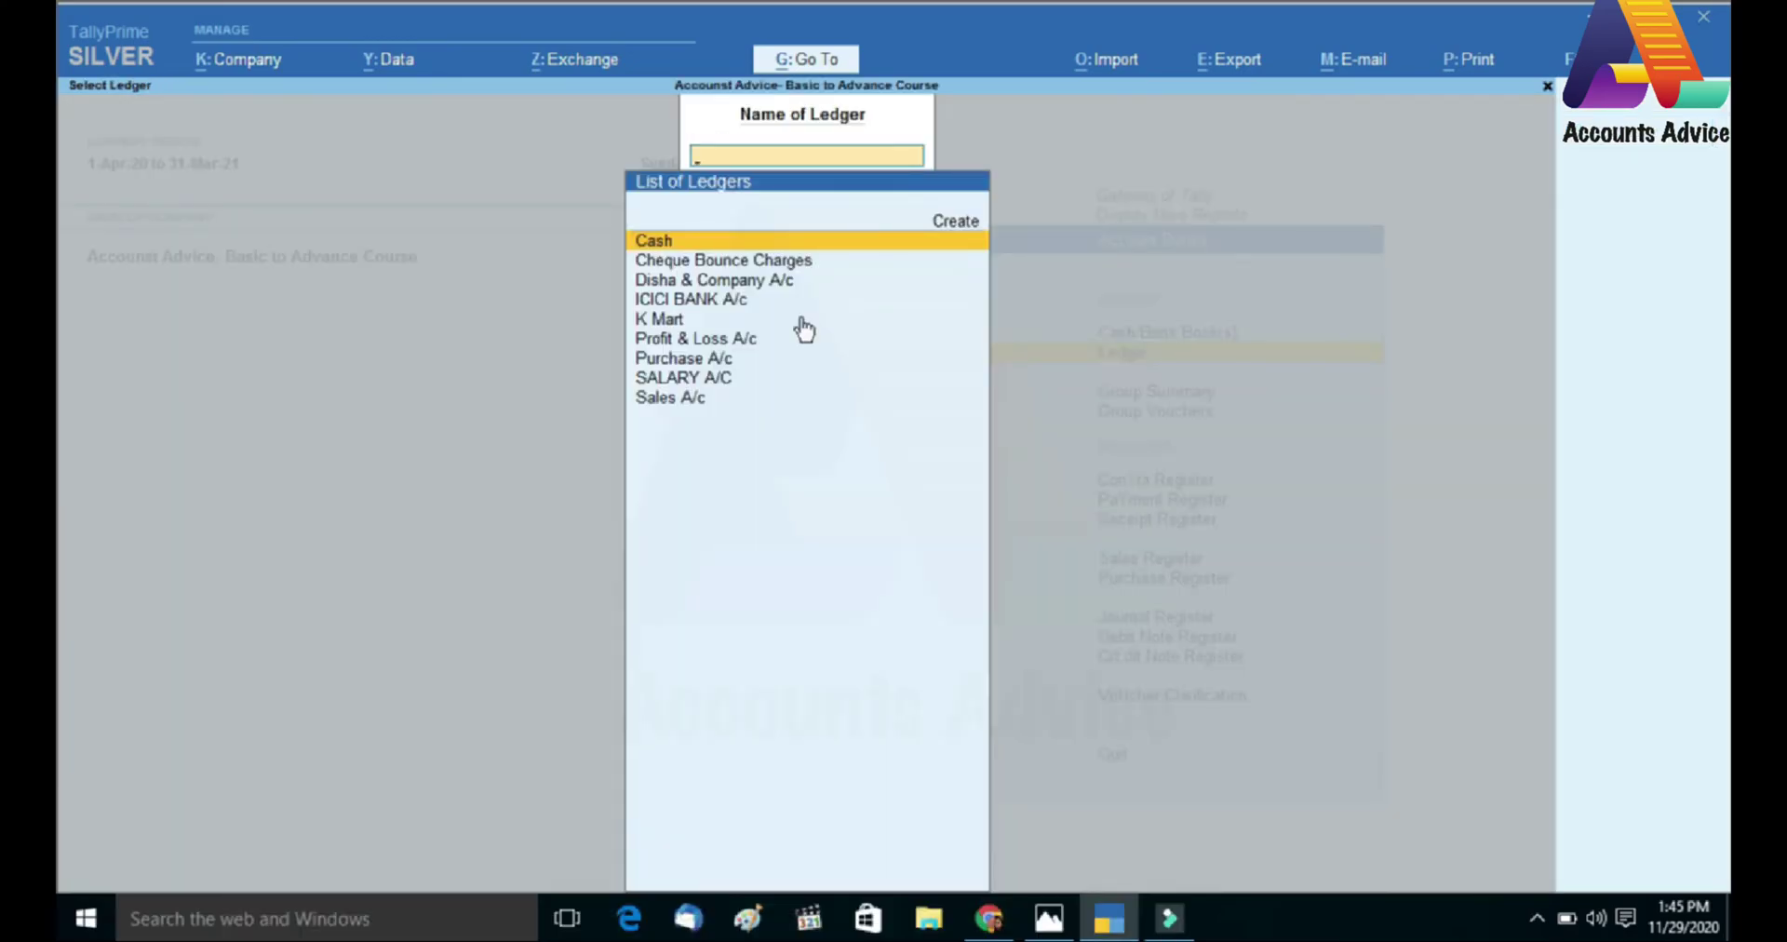
key("Down")
key("Down")
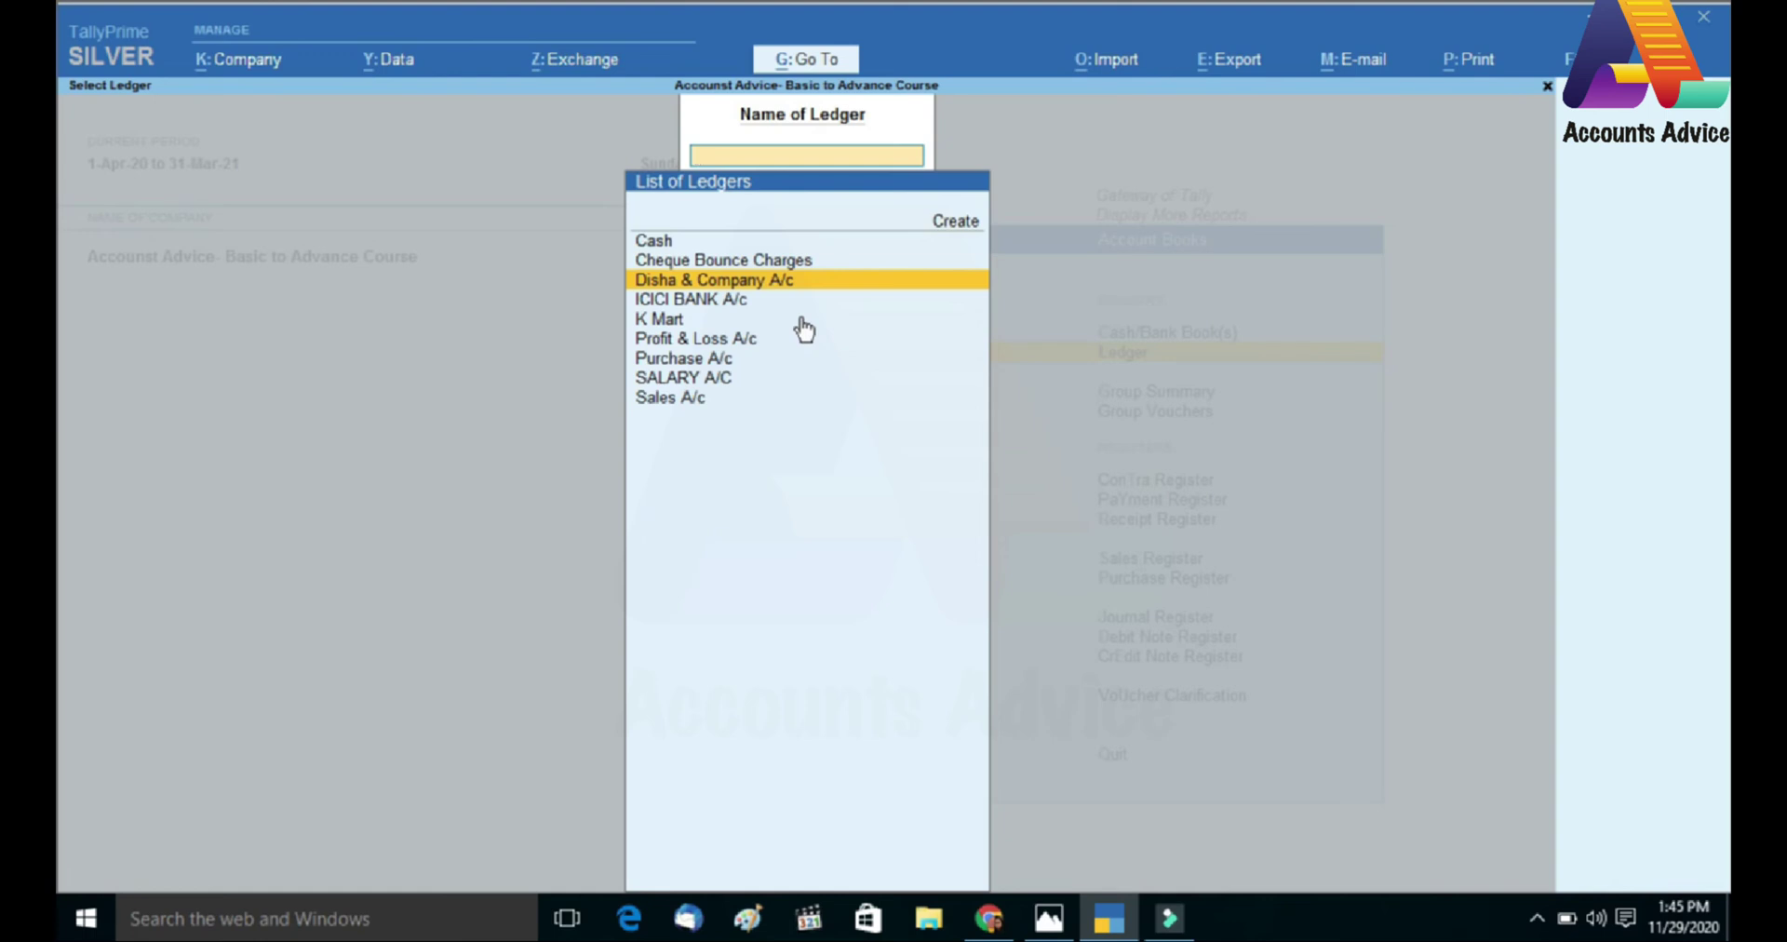
key("Return")
key("Down")
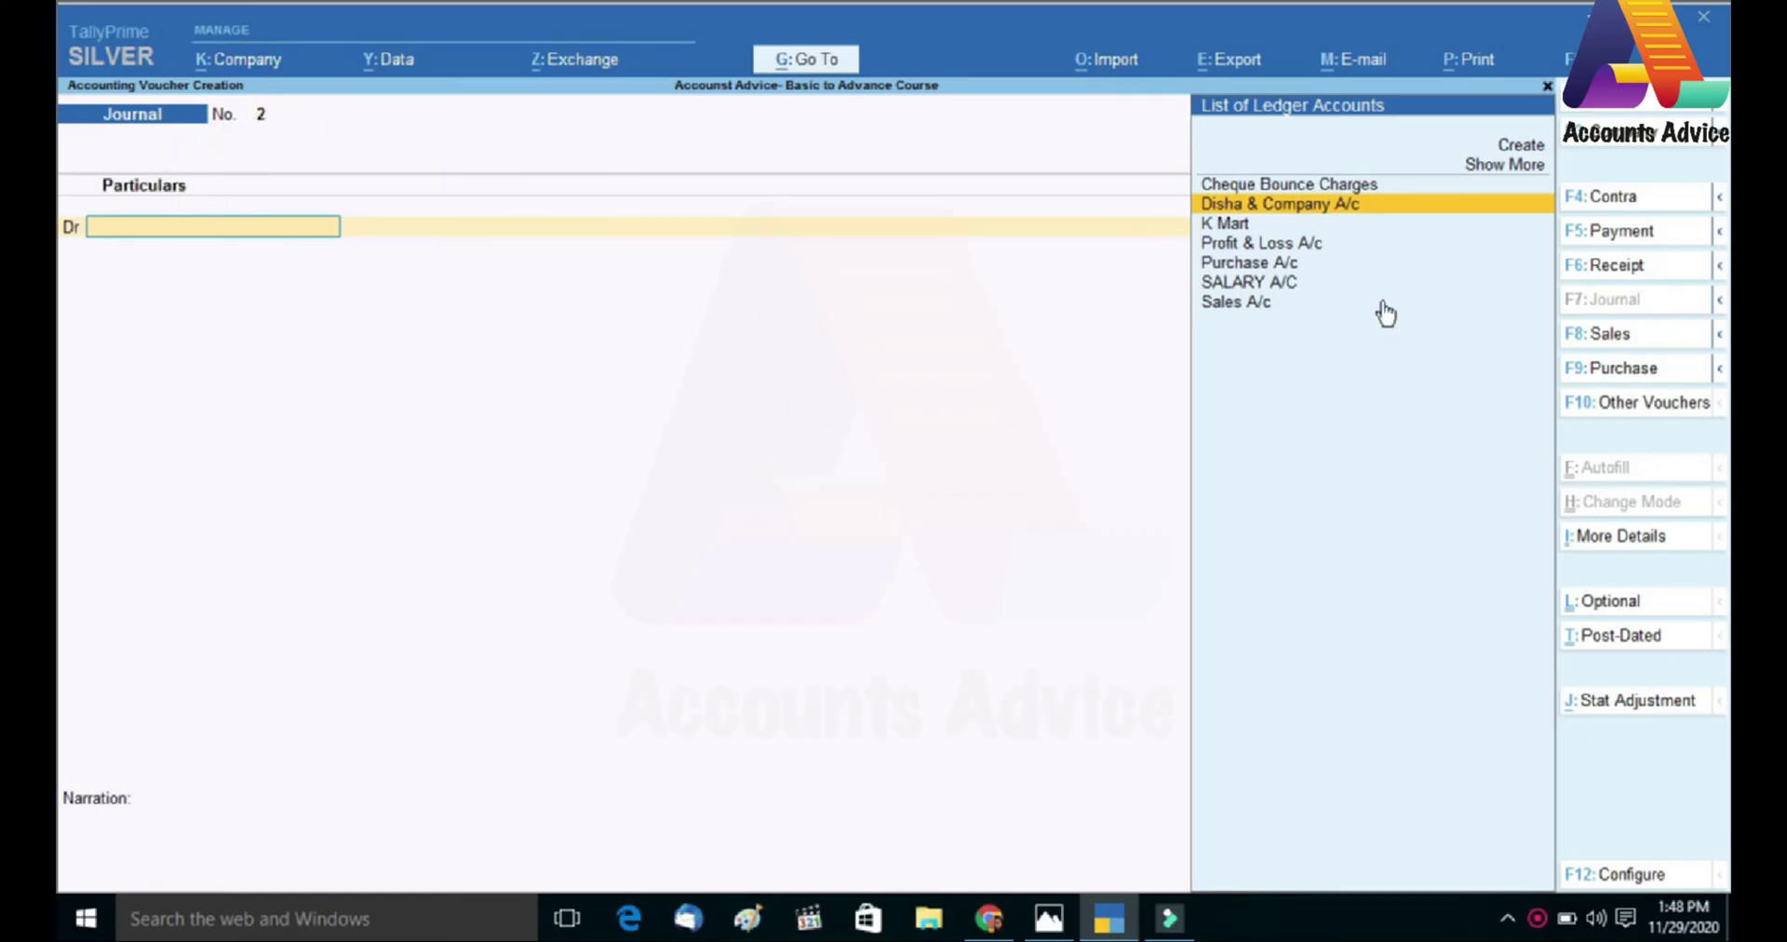
- Start a sales voucher and change its mode from Item Invoice to As Voucher
left_click(1572, 341)
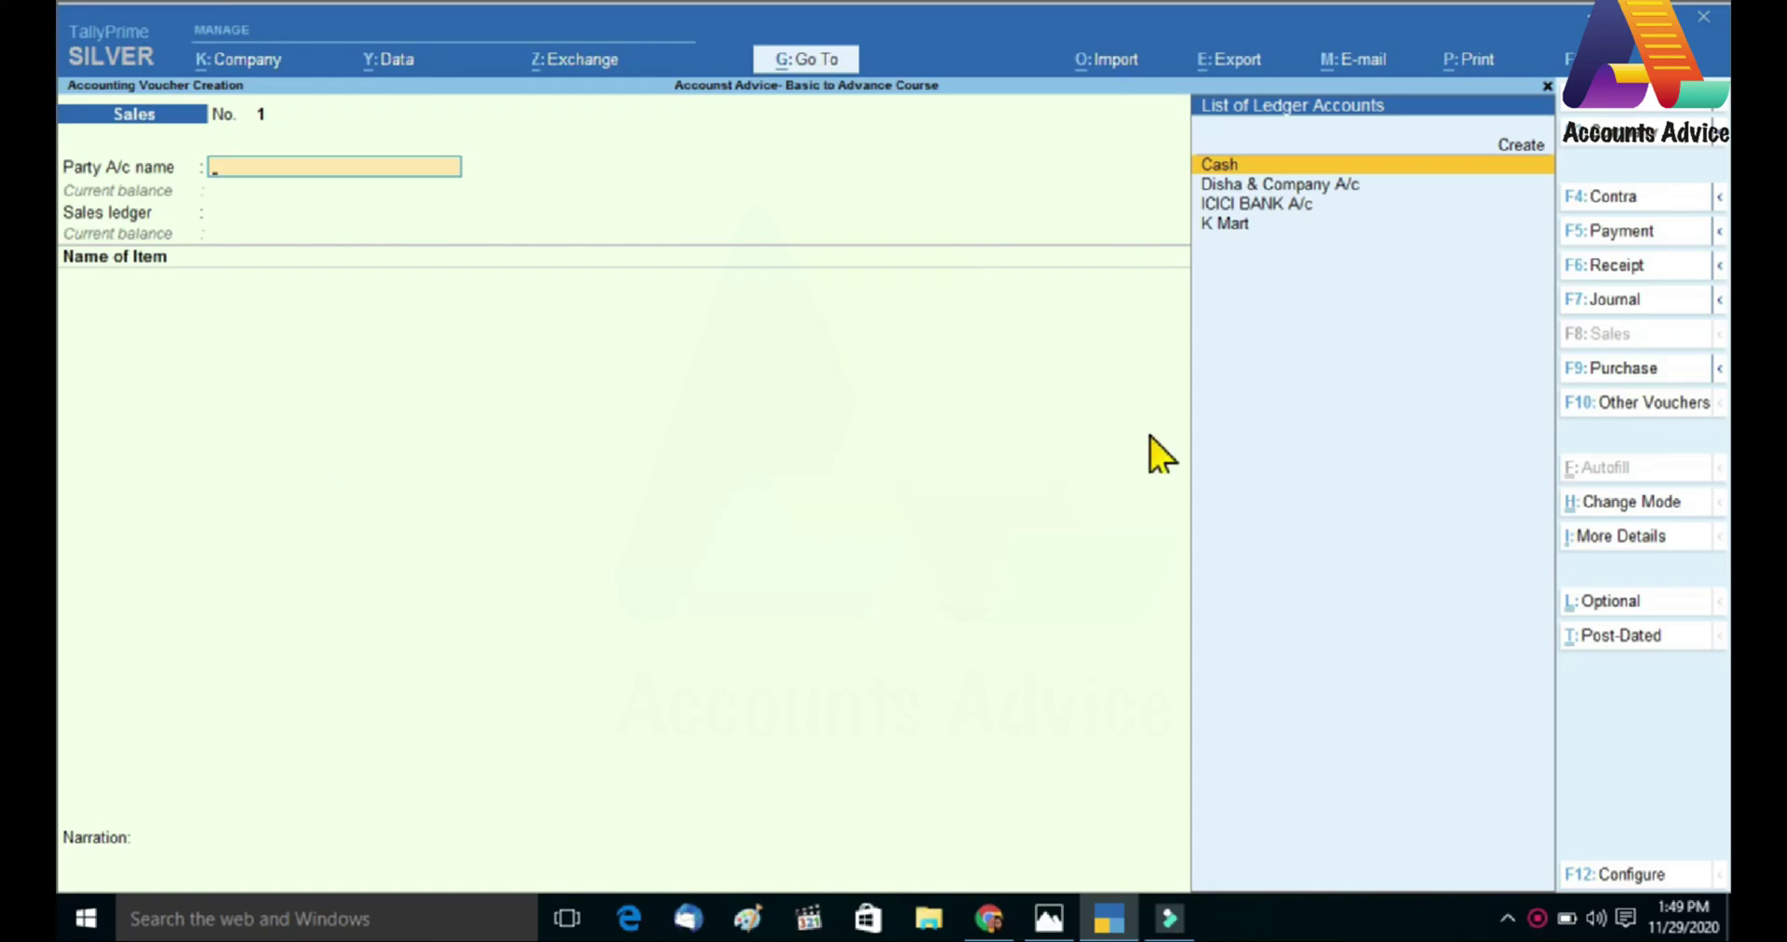
left_click(1603, 515)
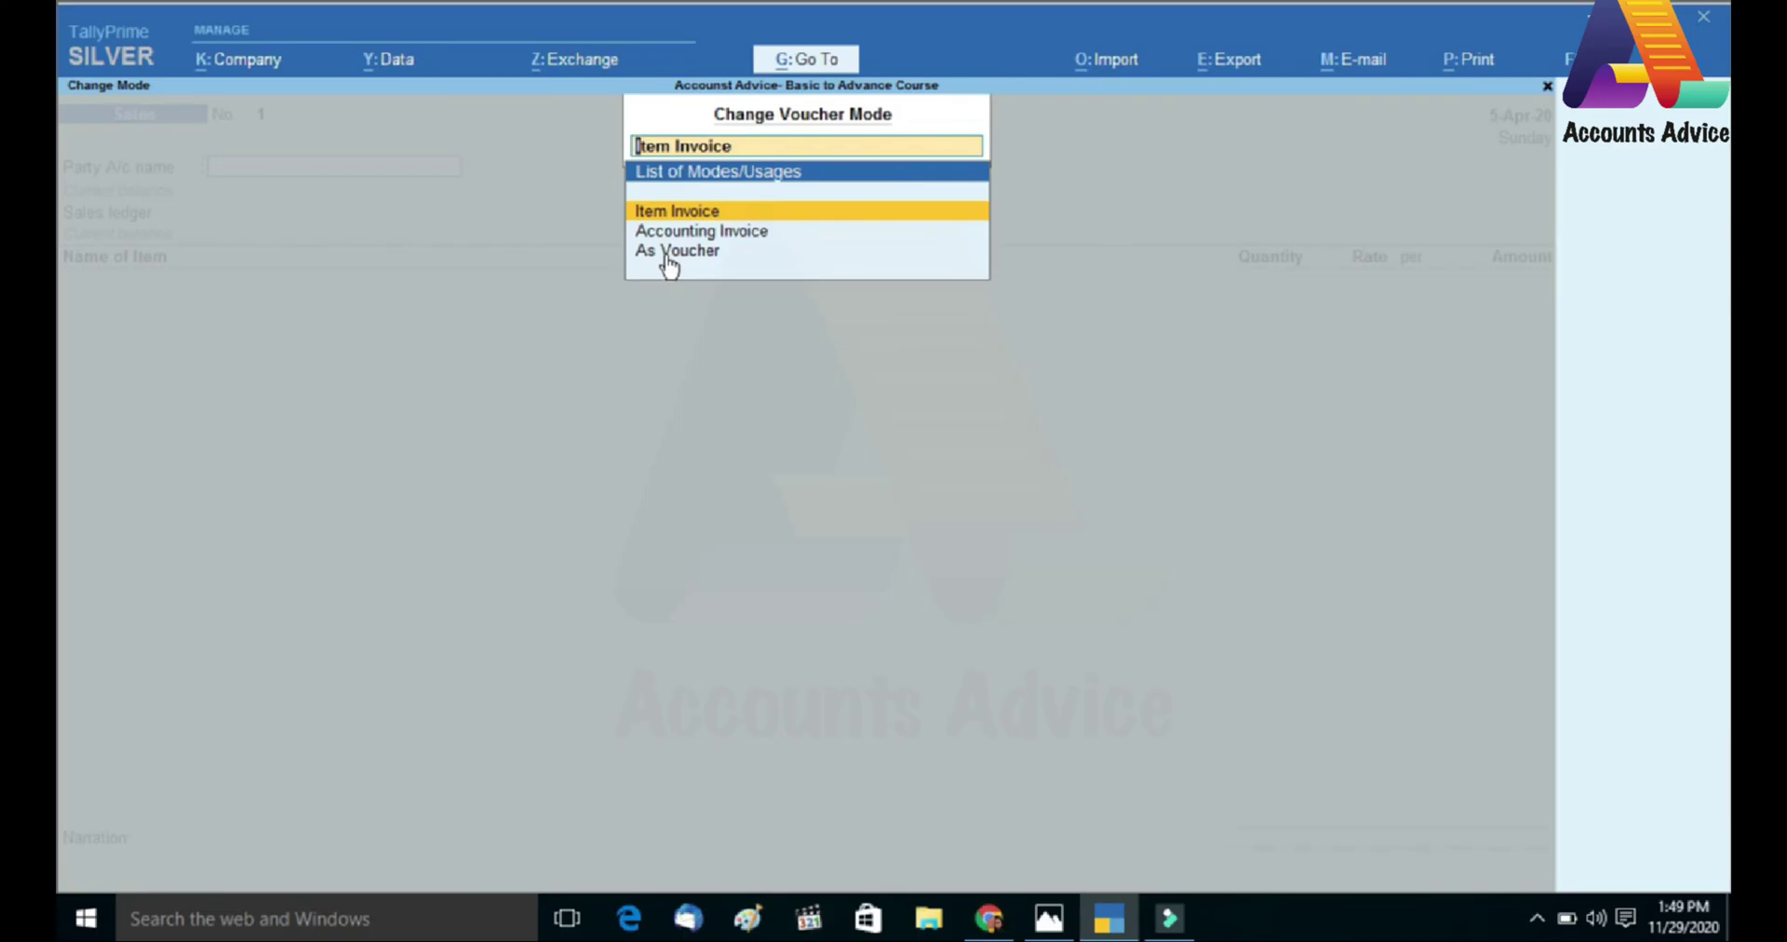
key("Down")
key("Down")
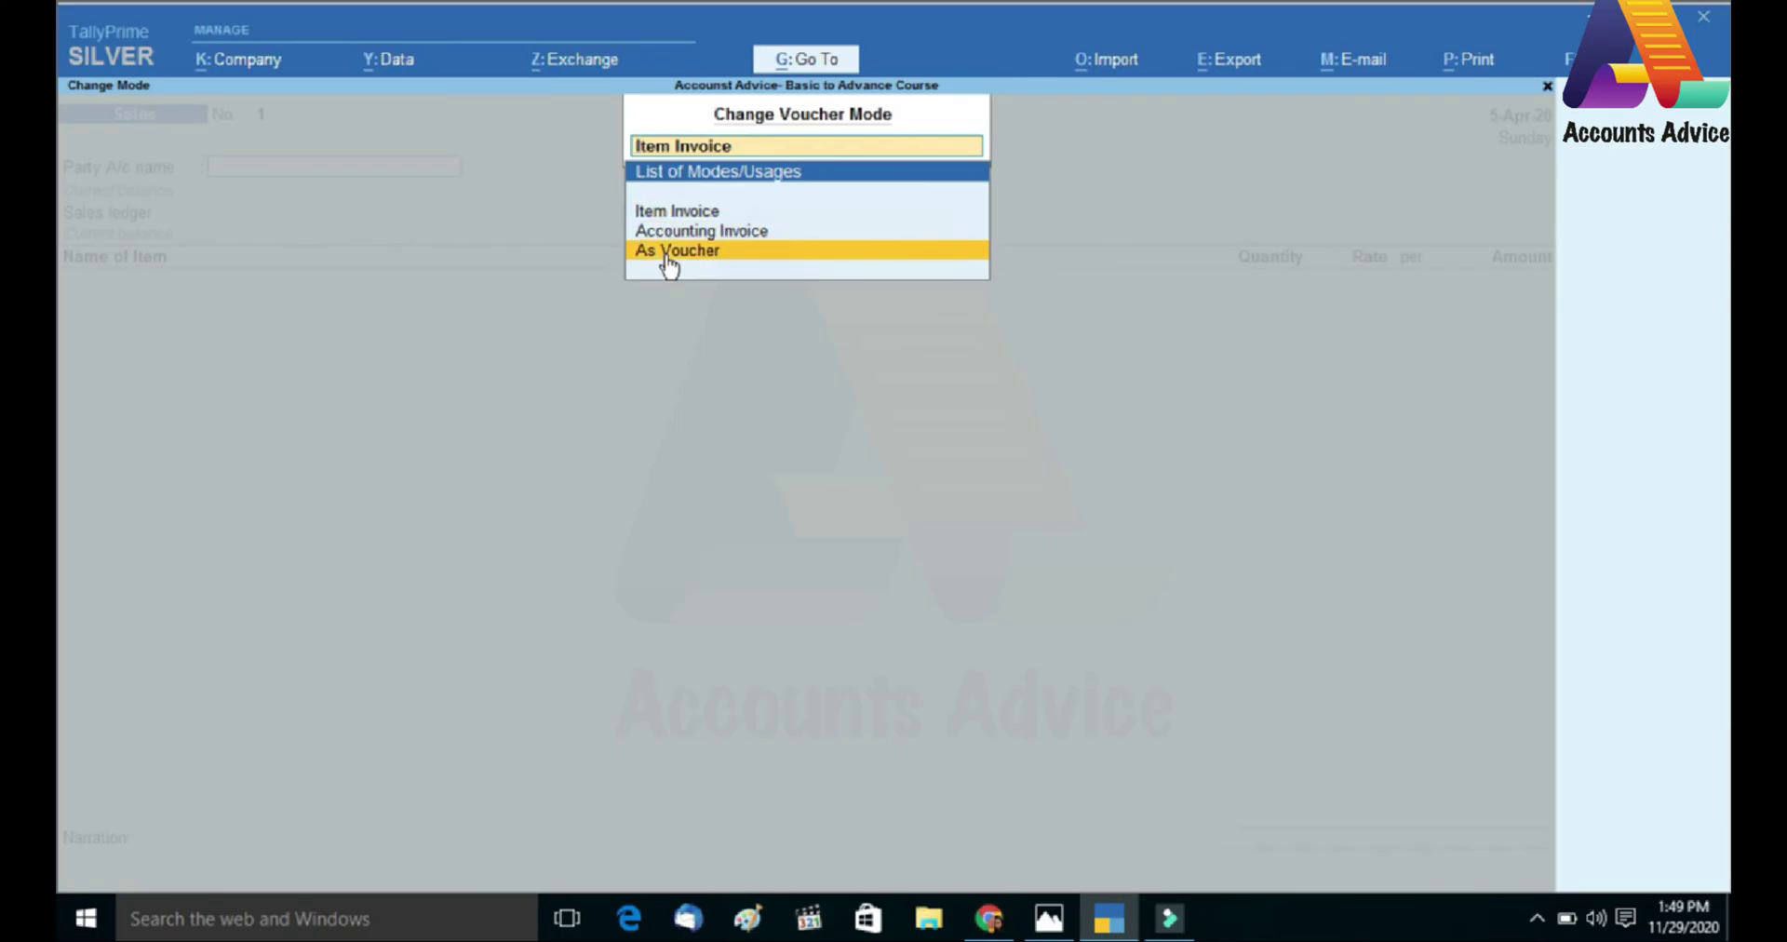
key("Return")
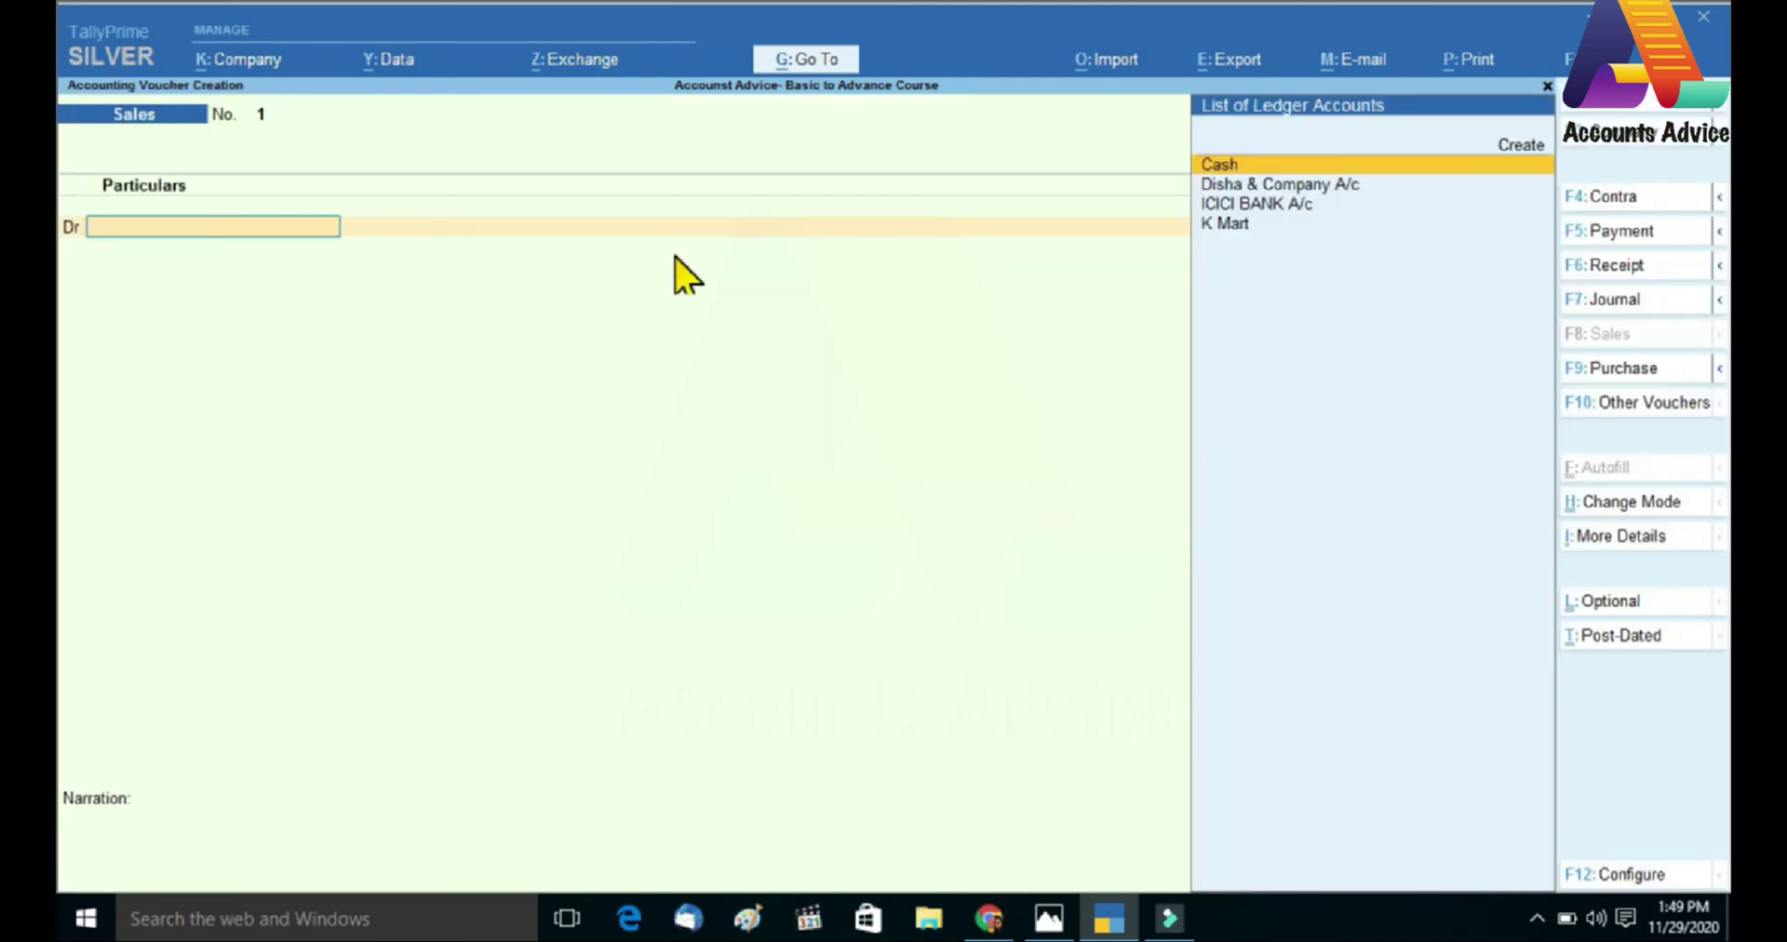
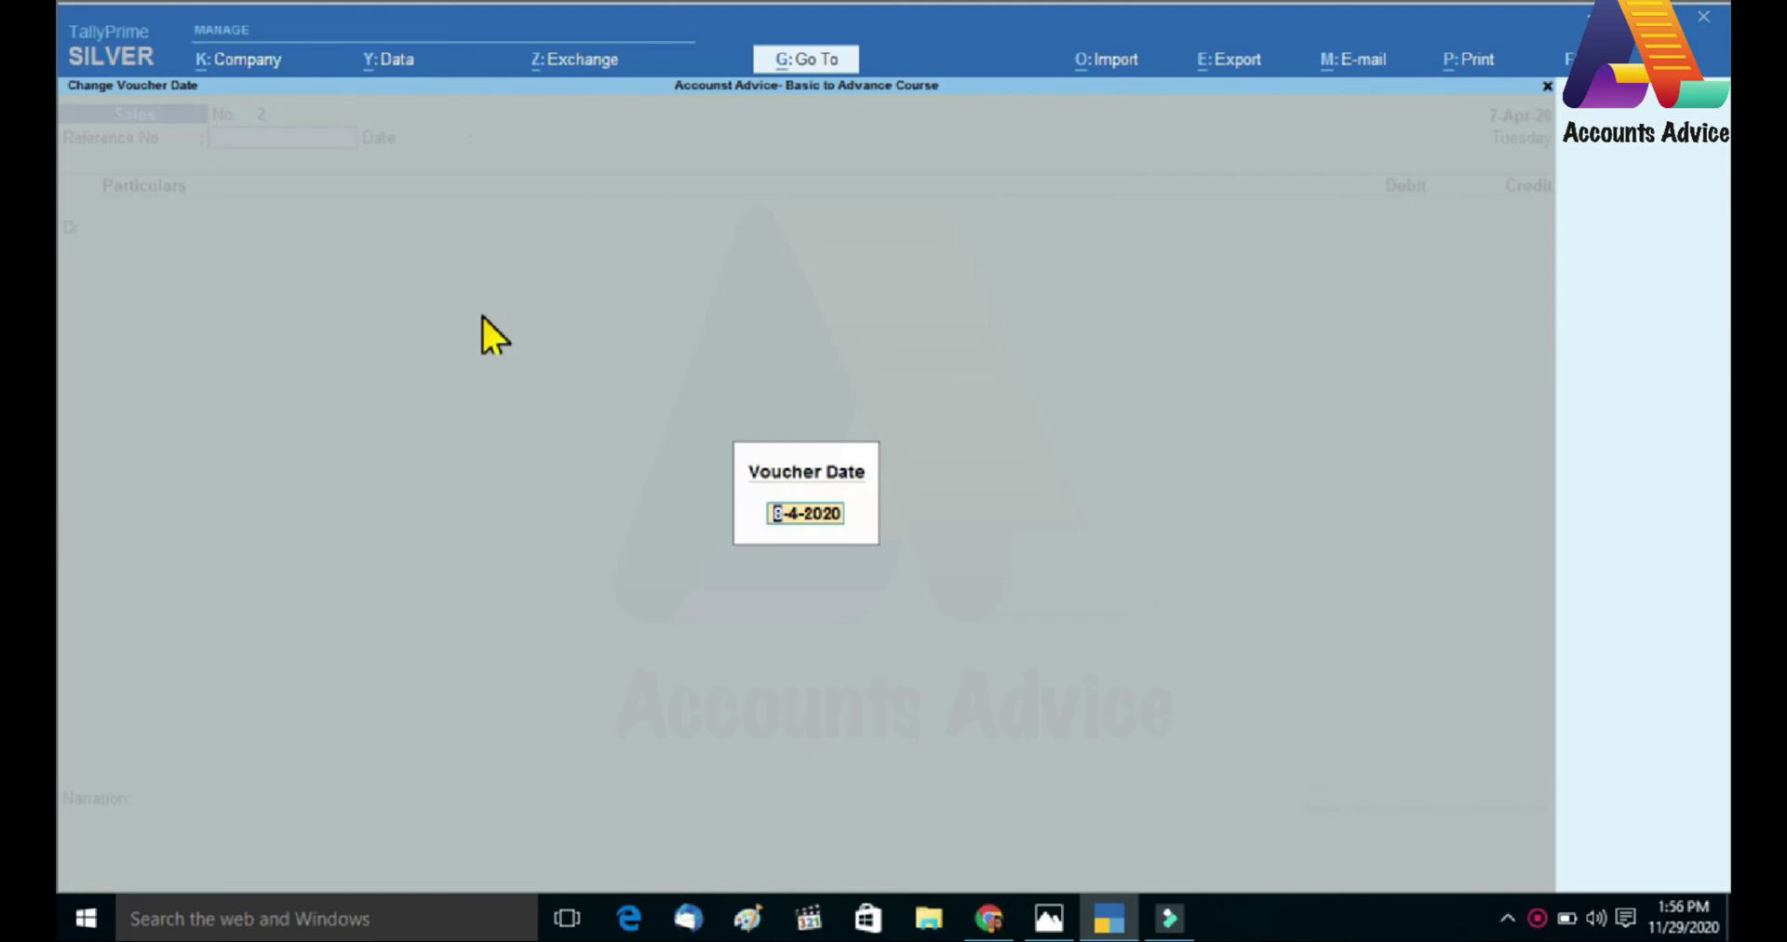
- Date the sales voucher 29-Nov-20 and enter reference number 0125 with the same reference date
type("29.11")
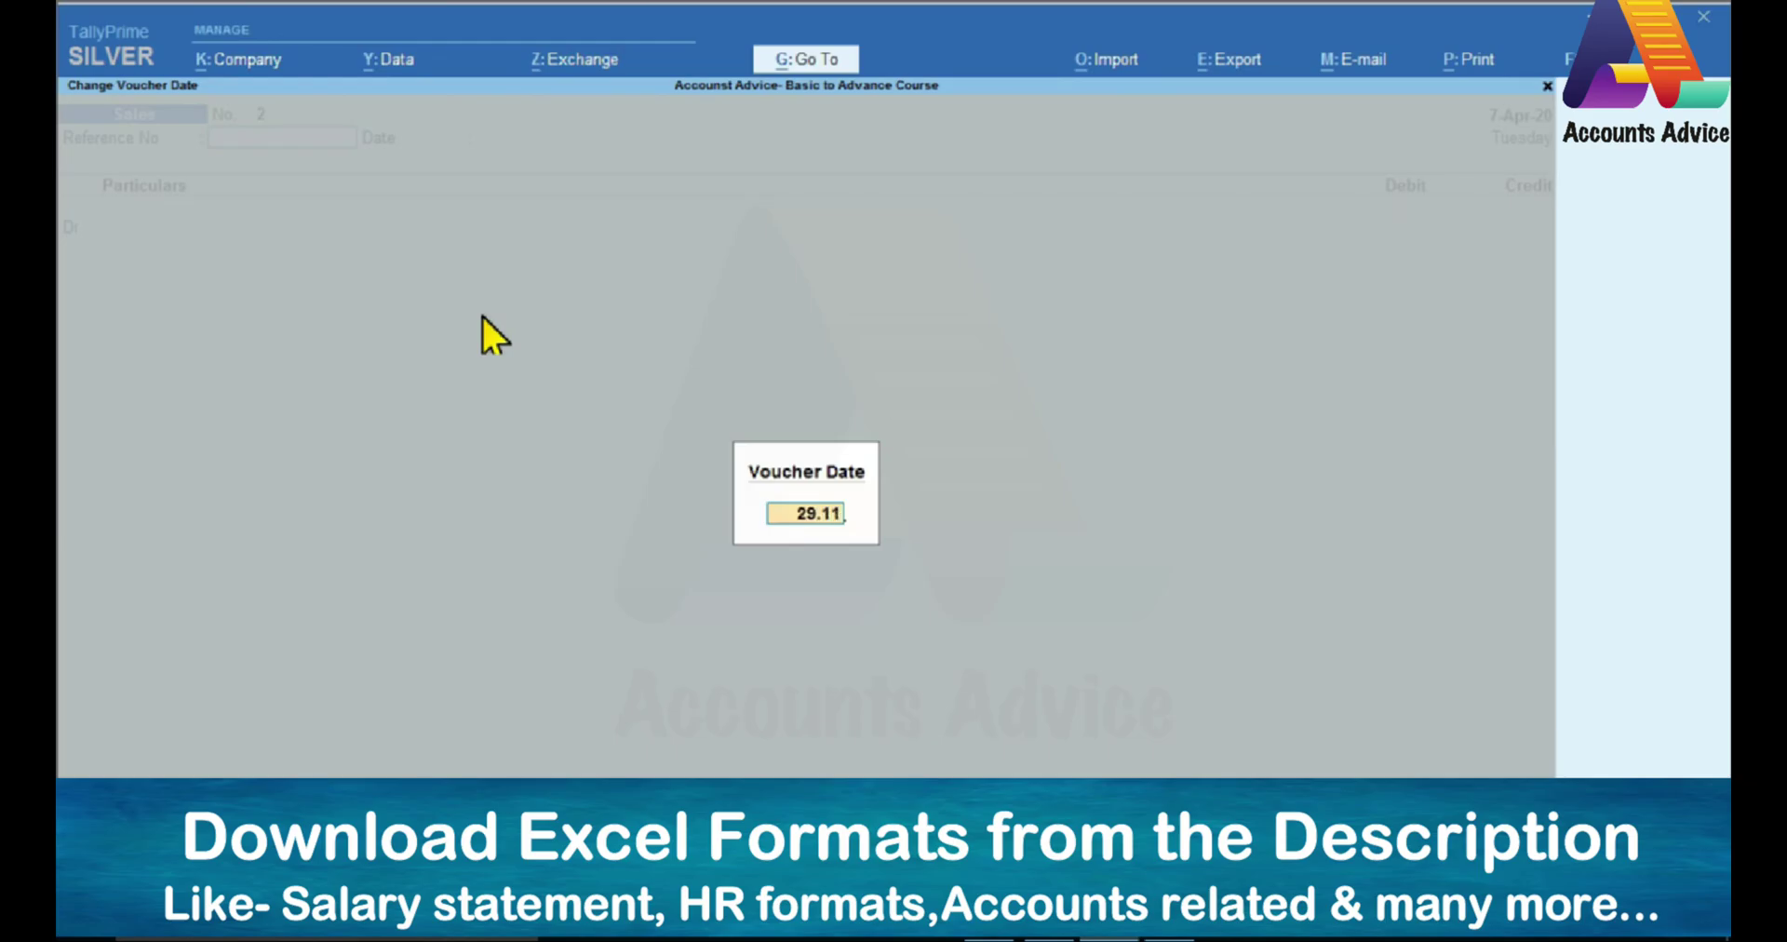
key("Return")
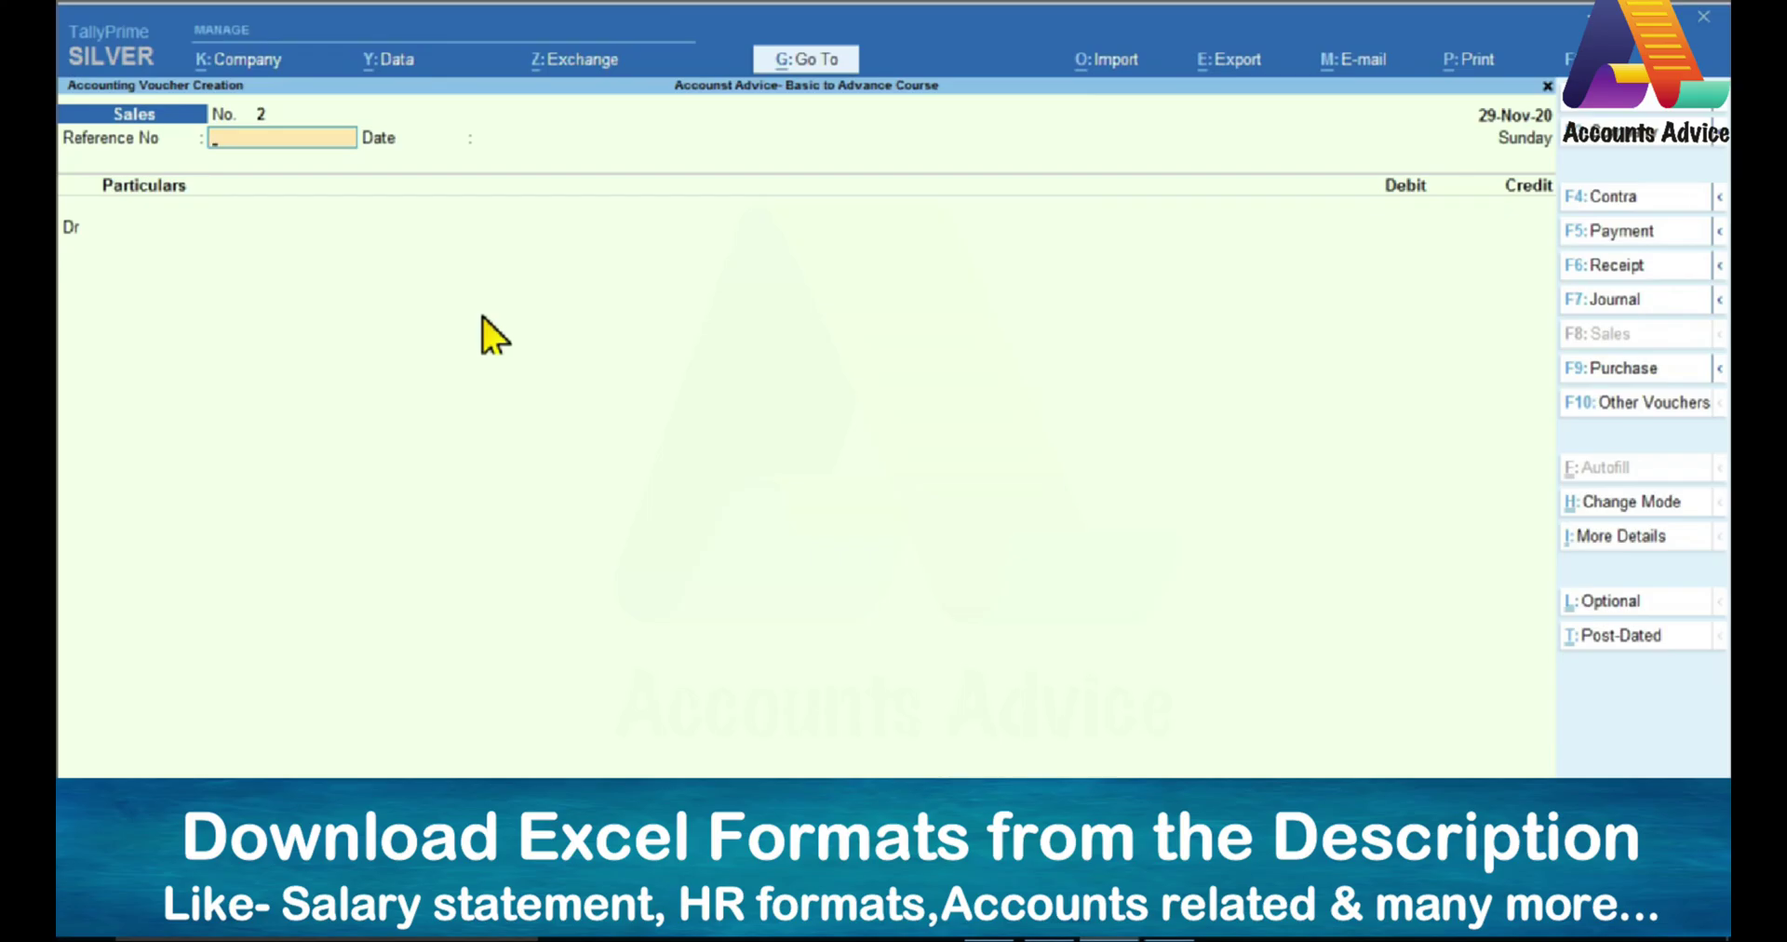
type("0125")
key("Return")
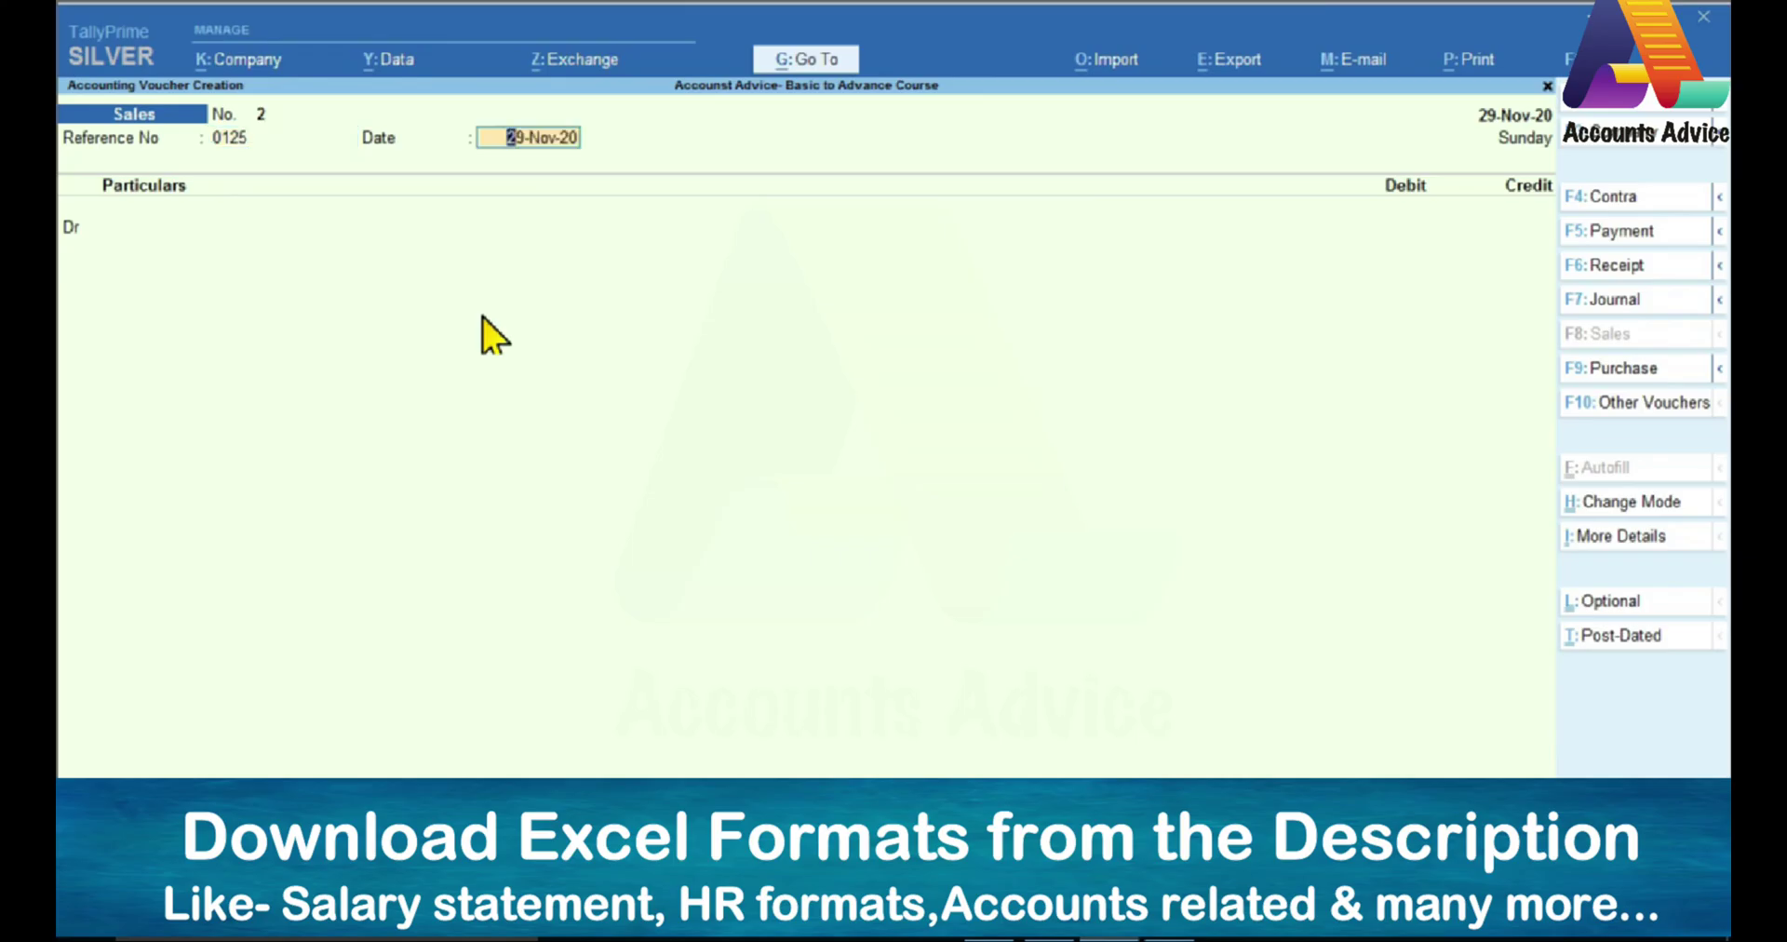
key("Return")
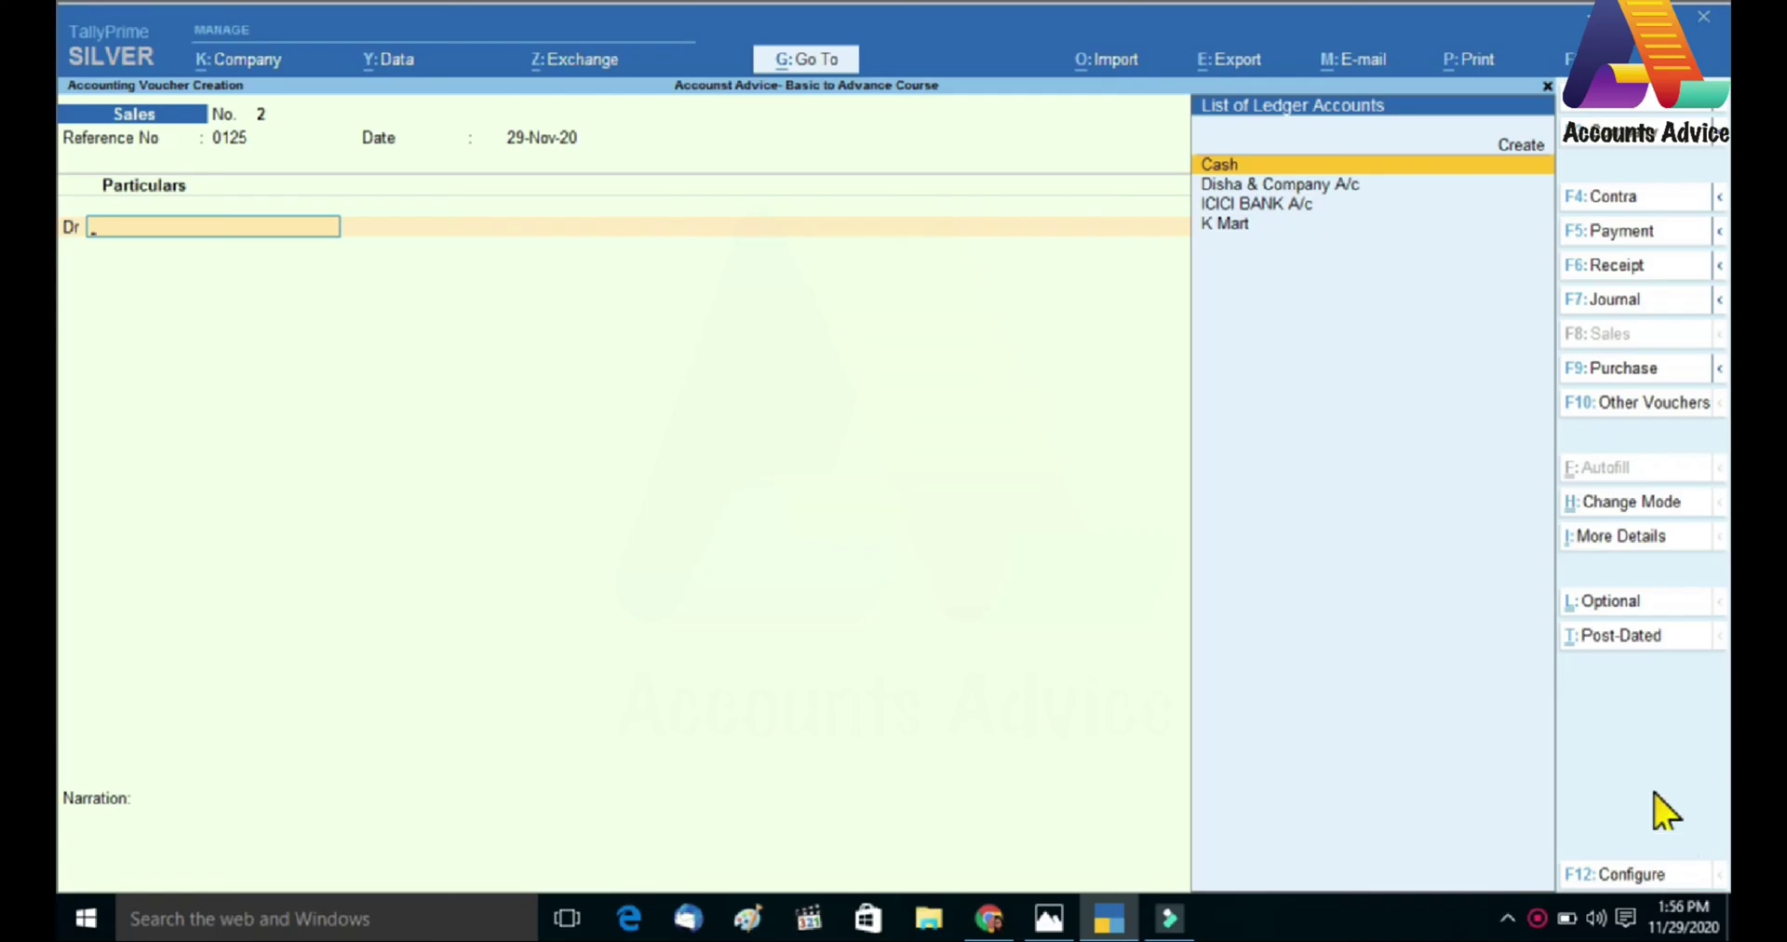
- Keep Provide Reference No. and Date at Yes in the sales voucher configuration and accept the settings
left_click(1593, 875)
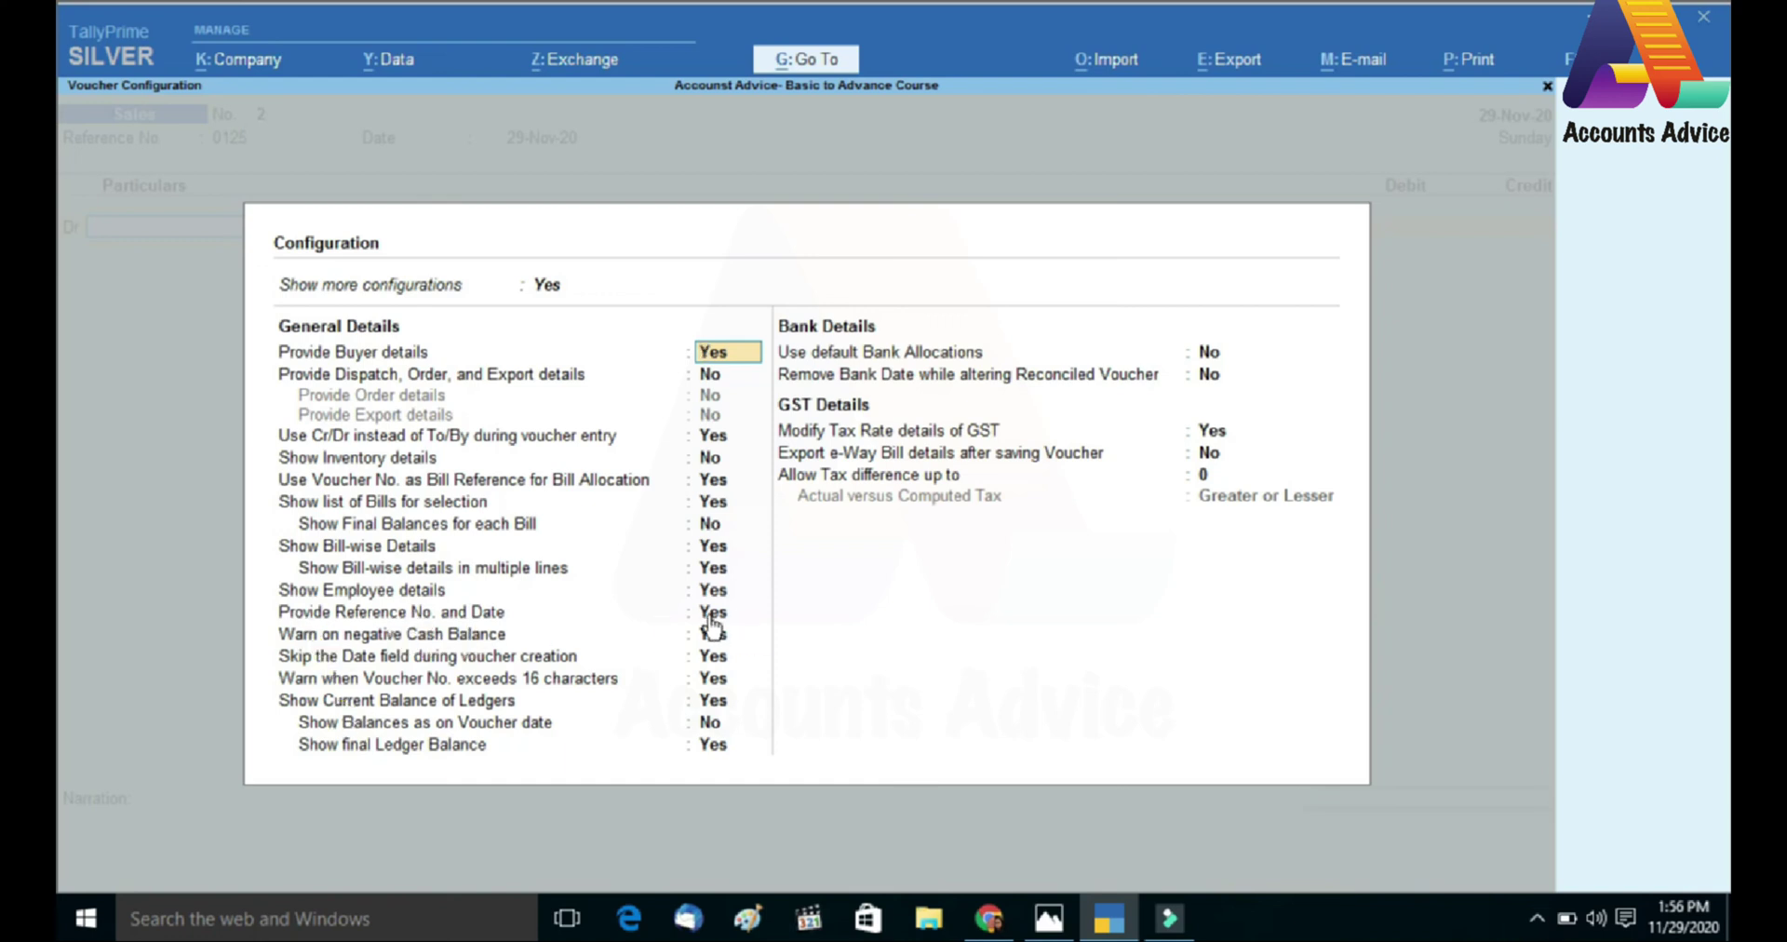
key("Down")
key("Down")
key("Down")
key("Down")
key("Down")
key("Down")
key("Down")
key("Down")
key("Down")
key("Down")
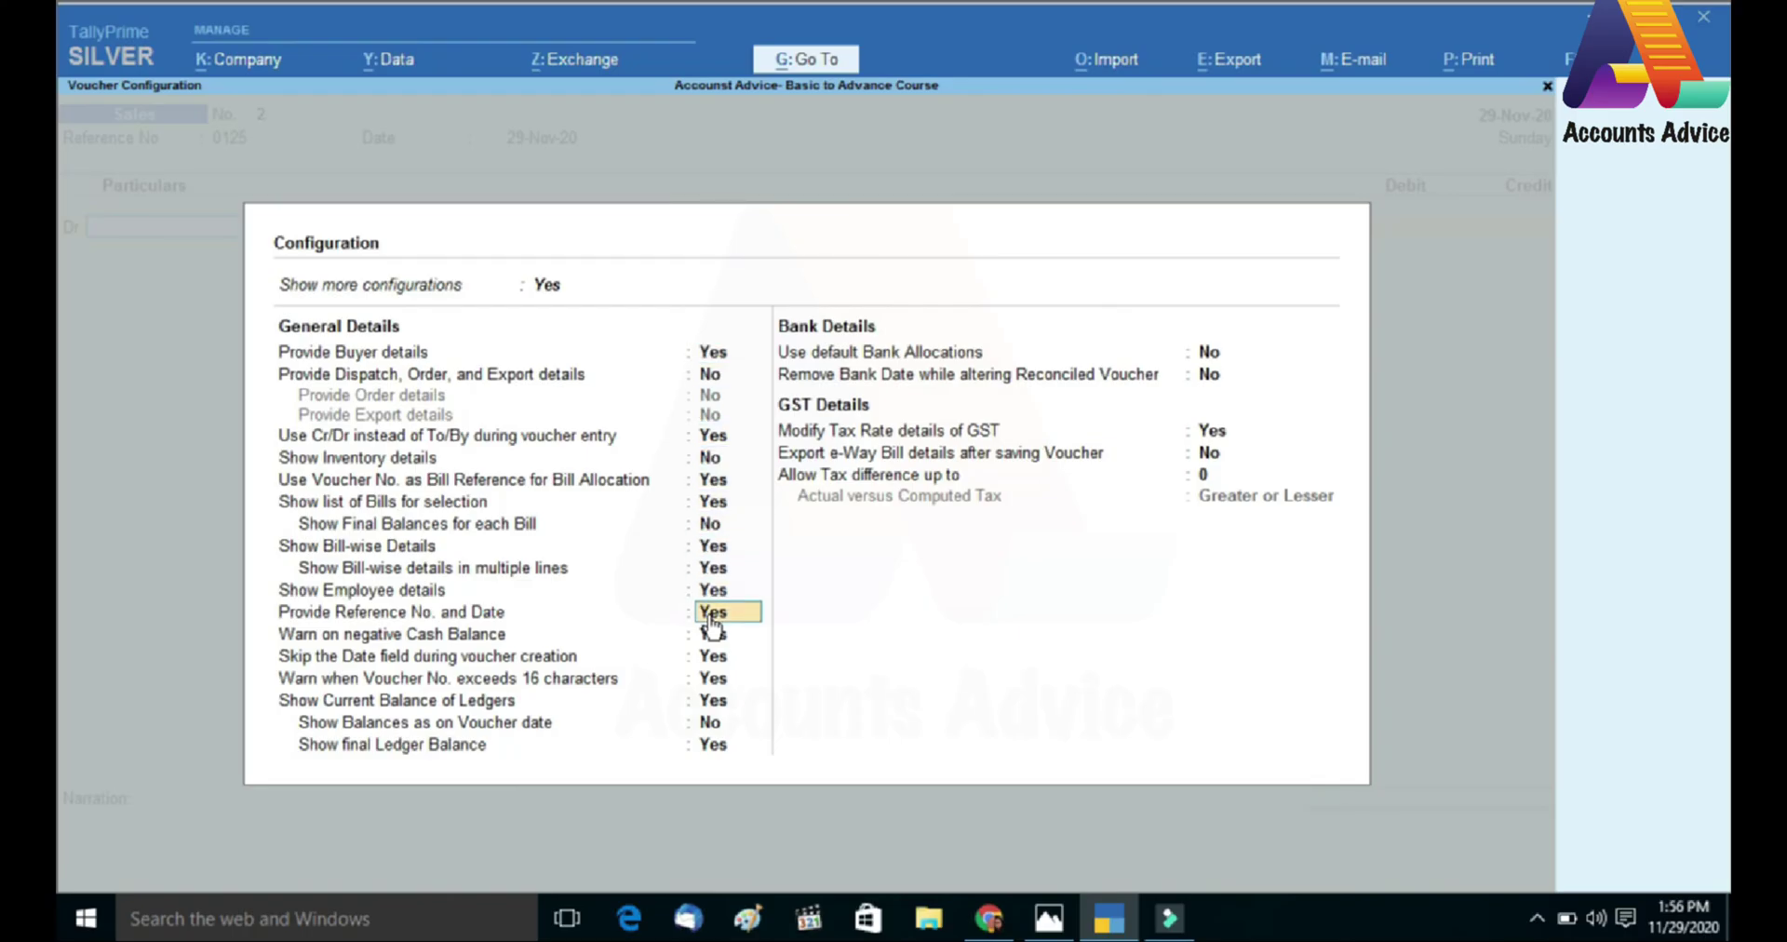
key("ctrl+a")
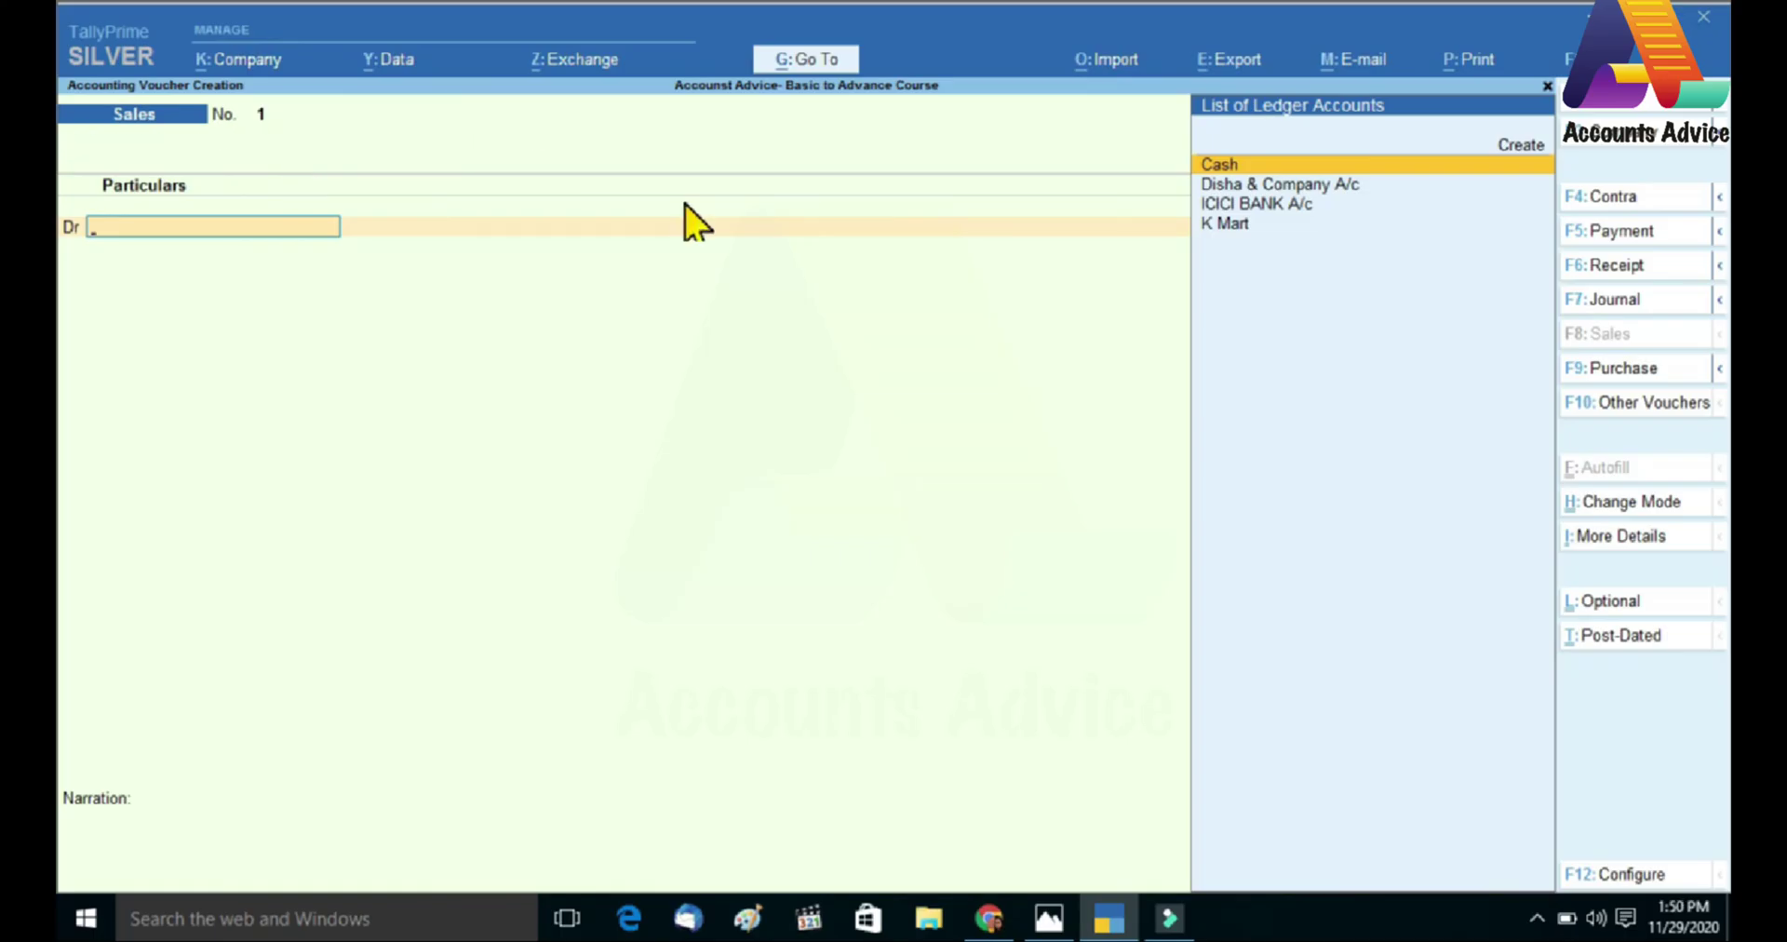
- Debit Cash with 15,000 in the sales voucher and choose Sales A/c as the credit account for the full amount
type("Cas")
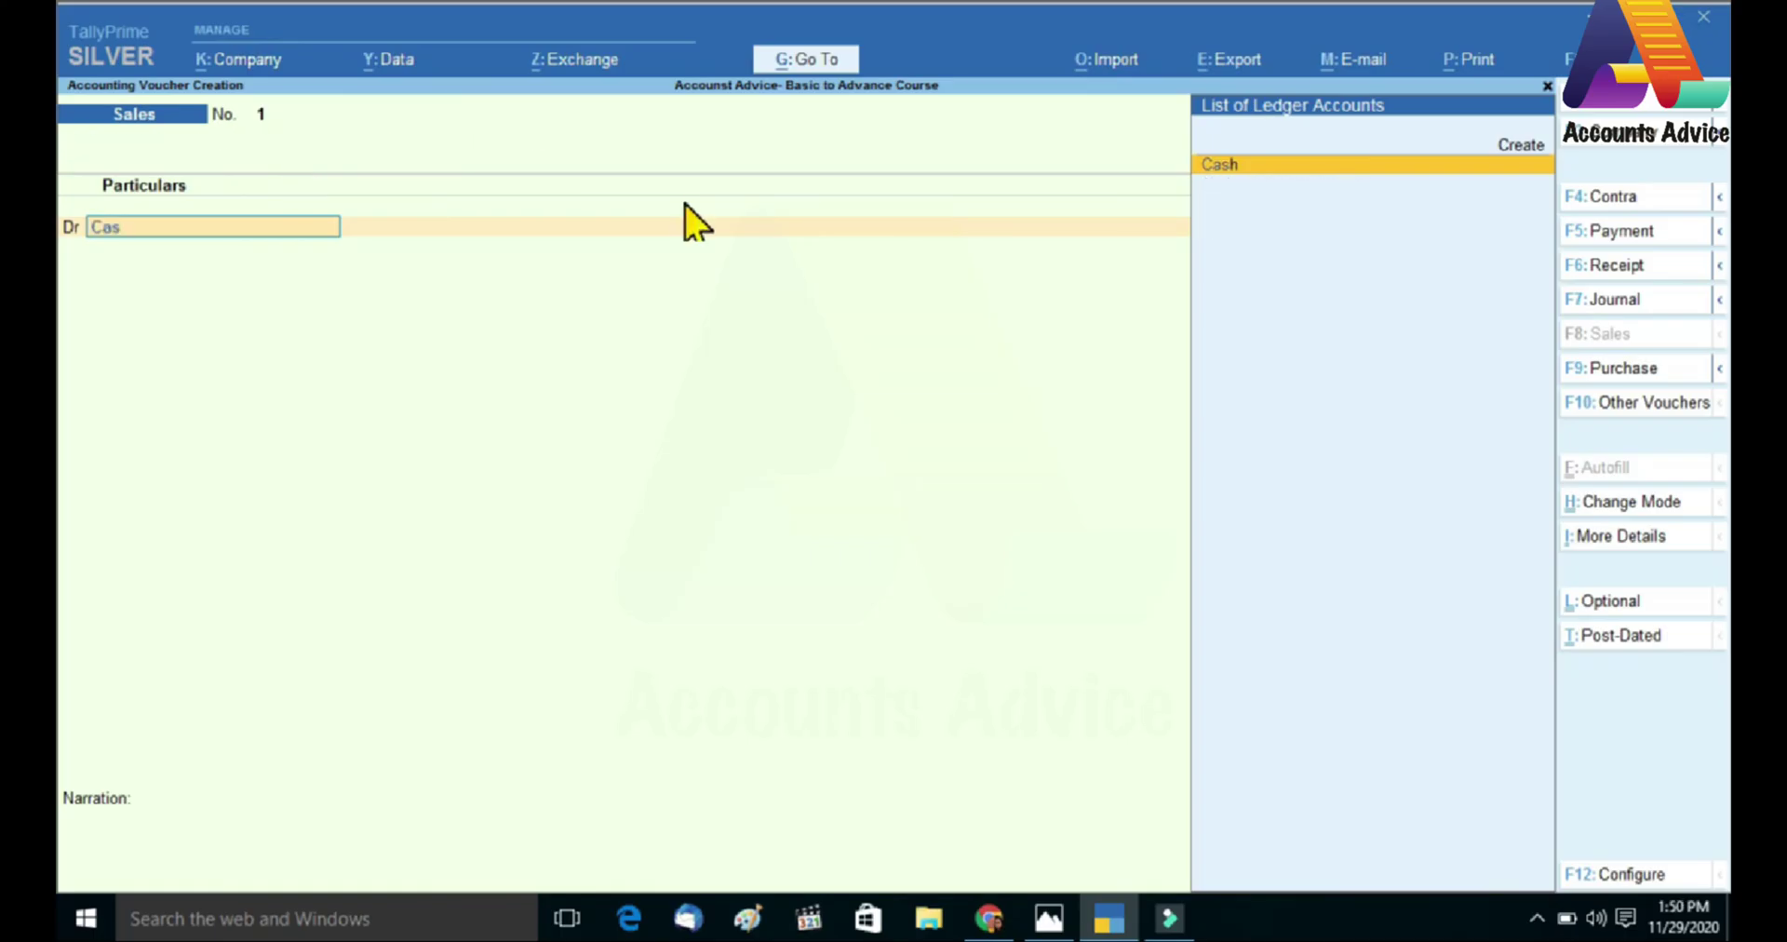
key("Return")
type("15000")
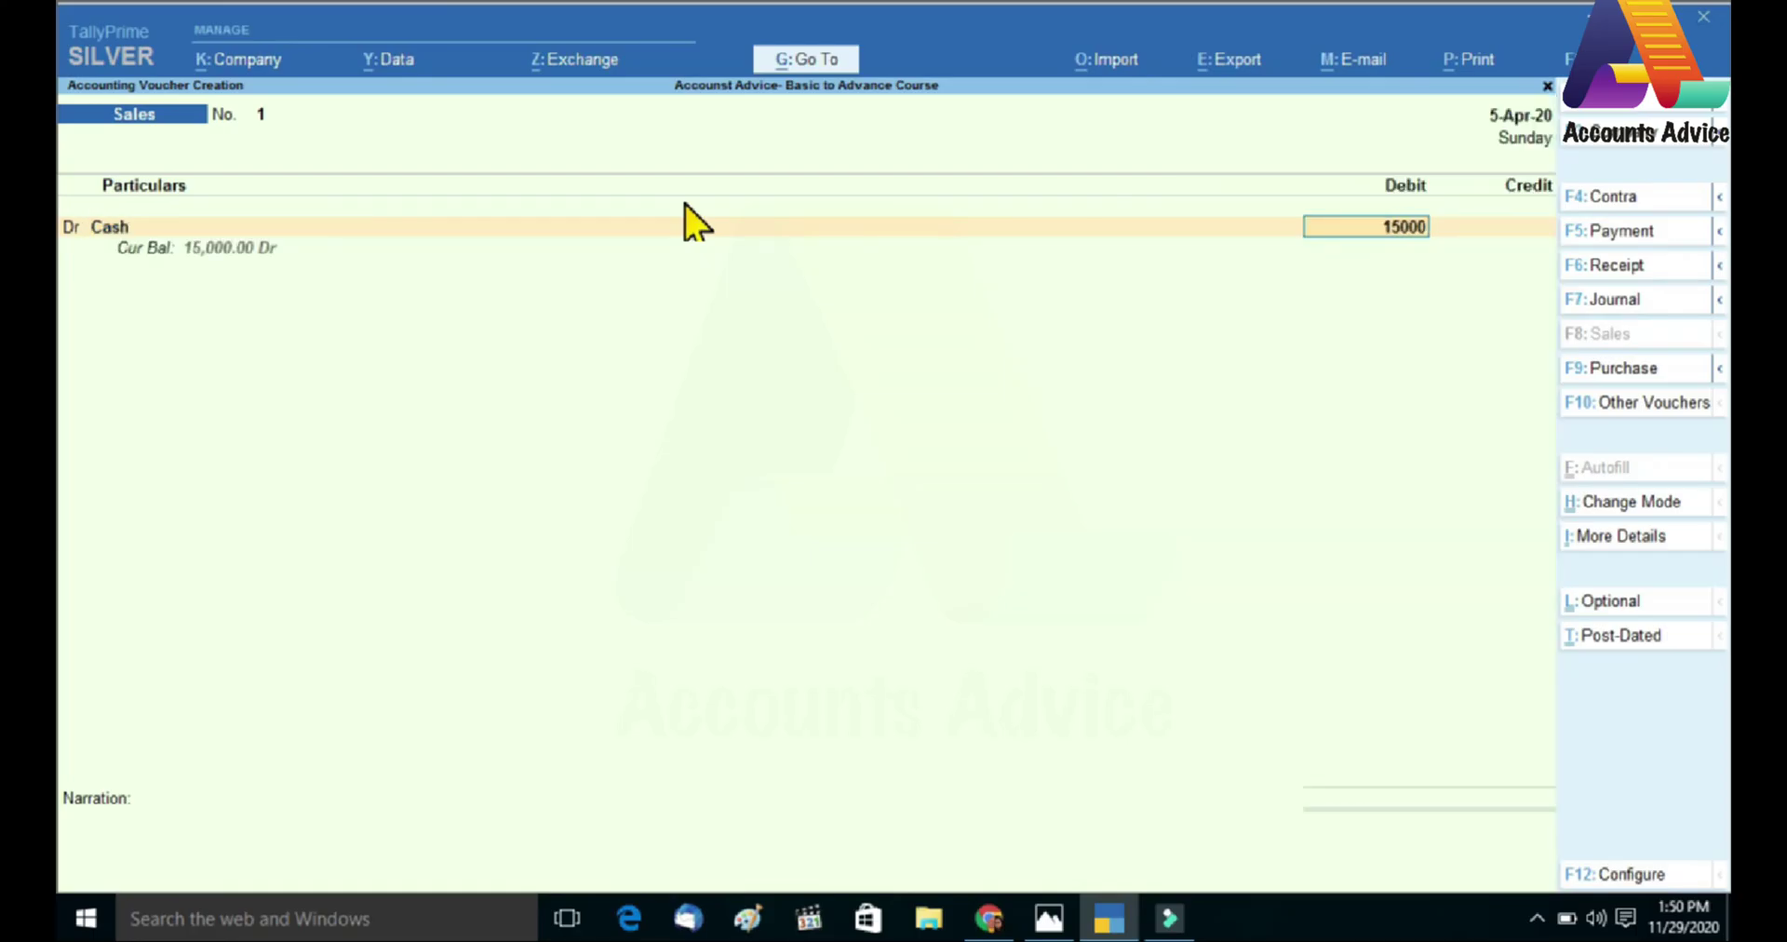
key("Return")
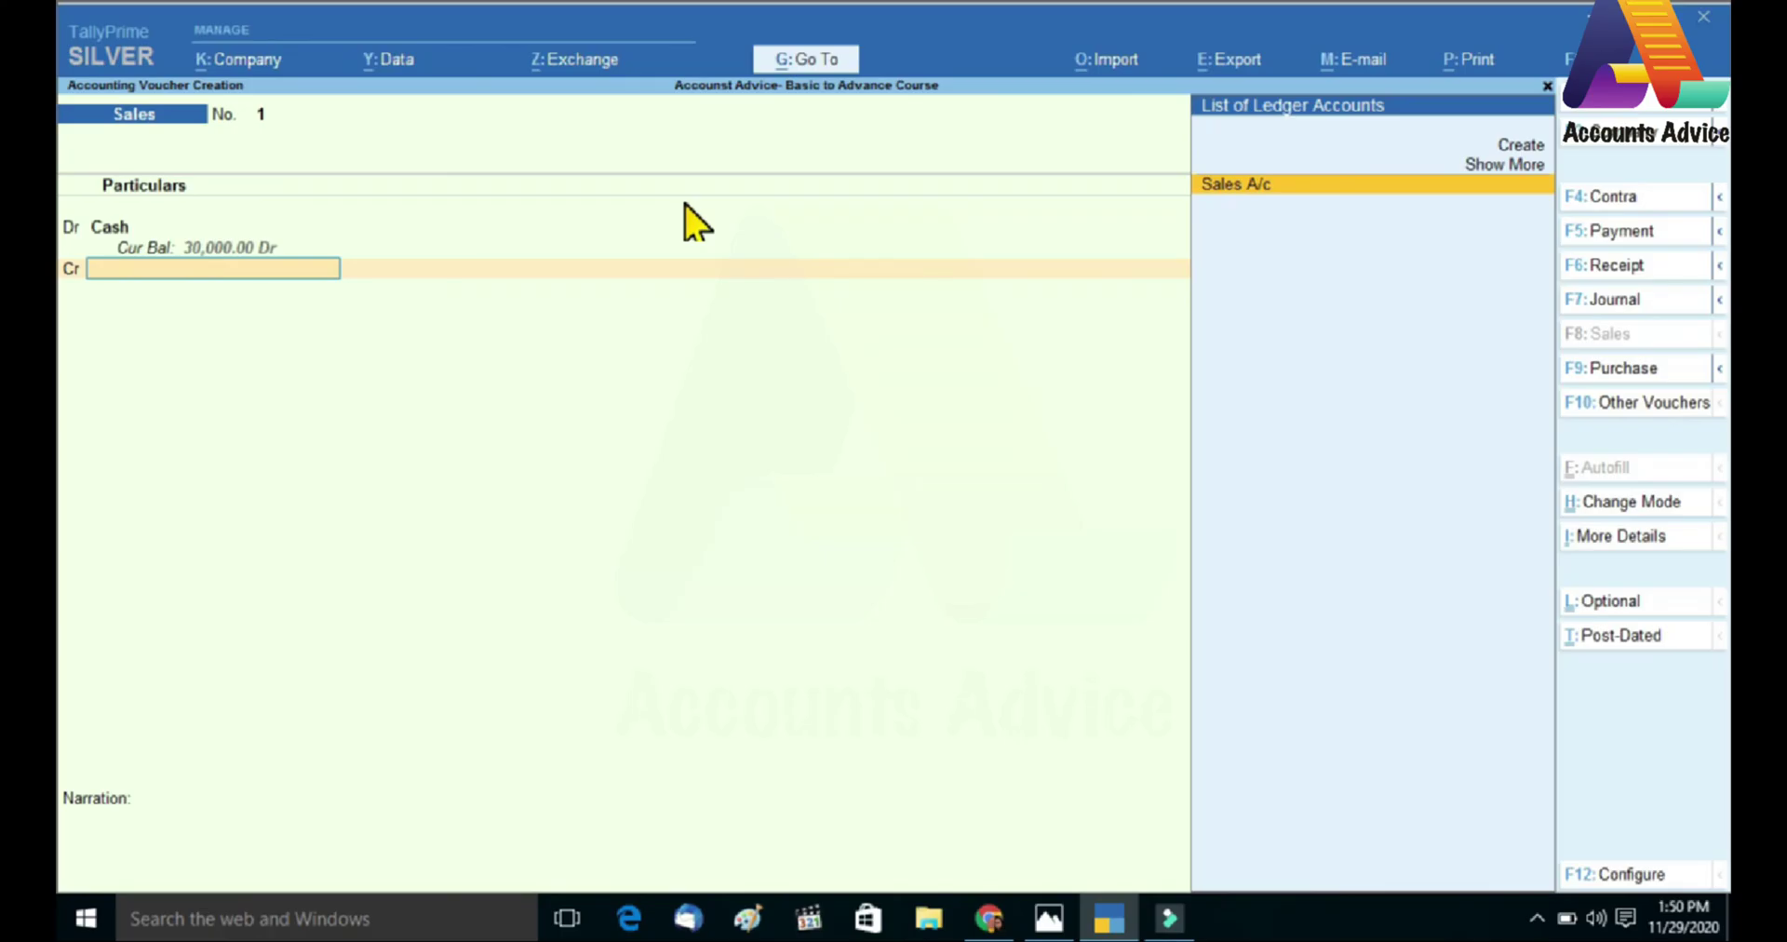
key("Return")
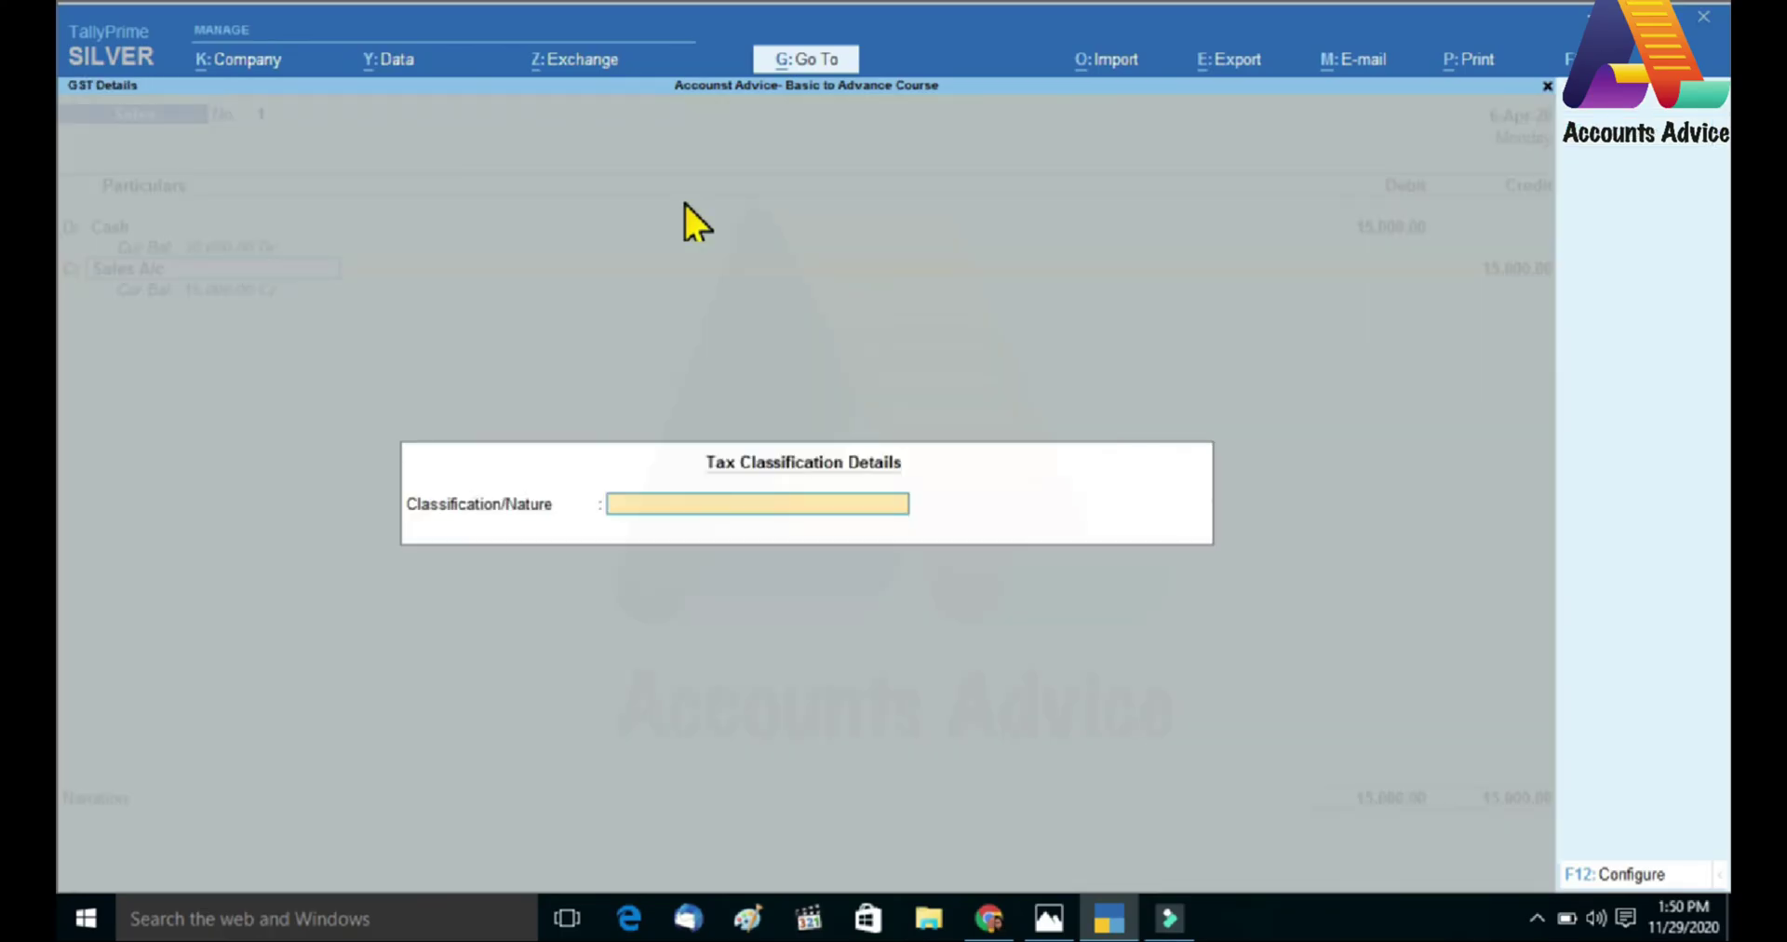
key("Return")
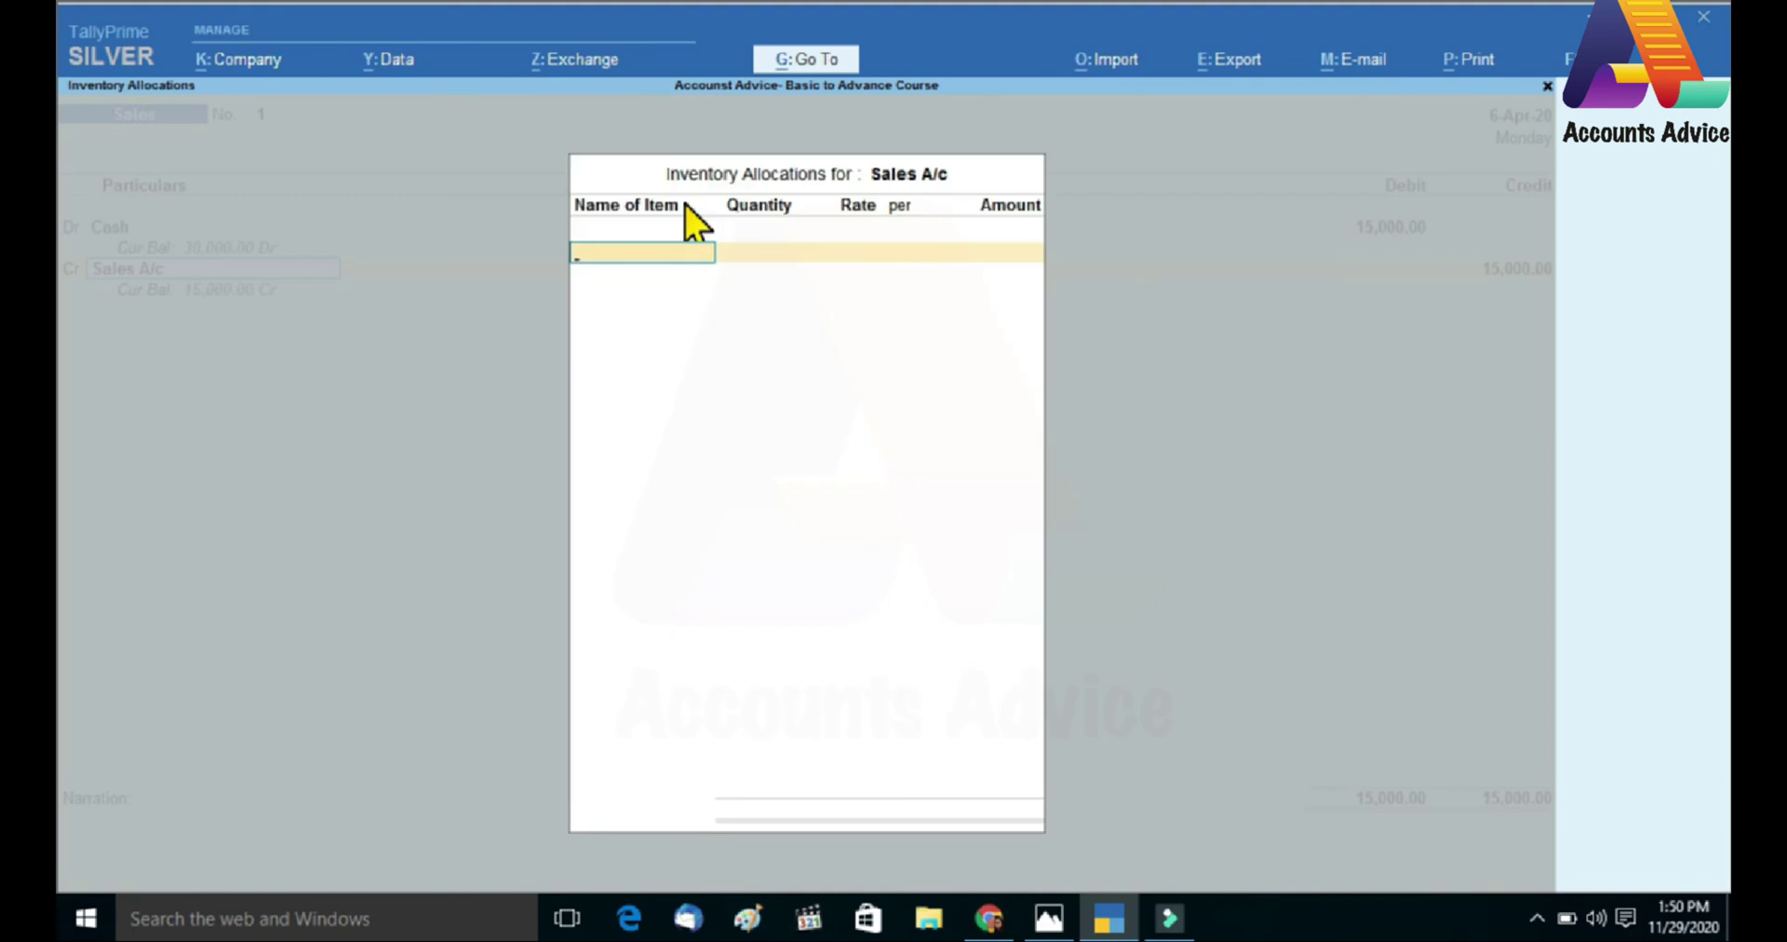
- Leave the inventory allocation and alter the Sales A/c ledger, keeping it under Sales Accounts with type of ledger Not Applicable, and save it
key("Escape")
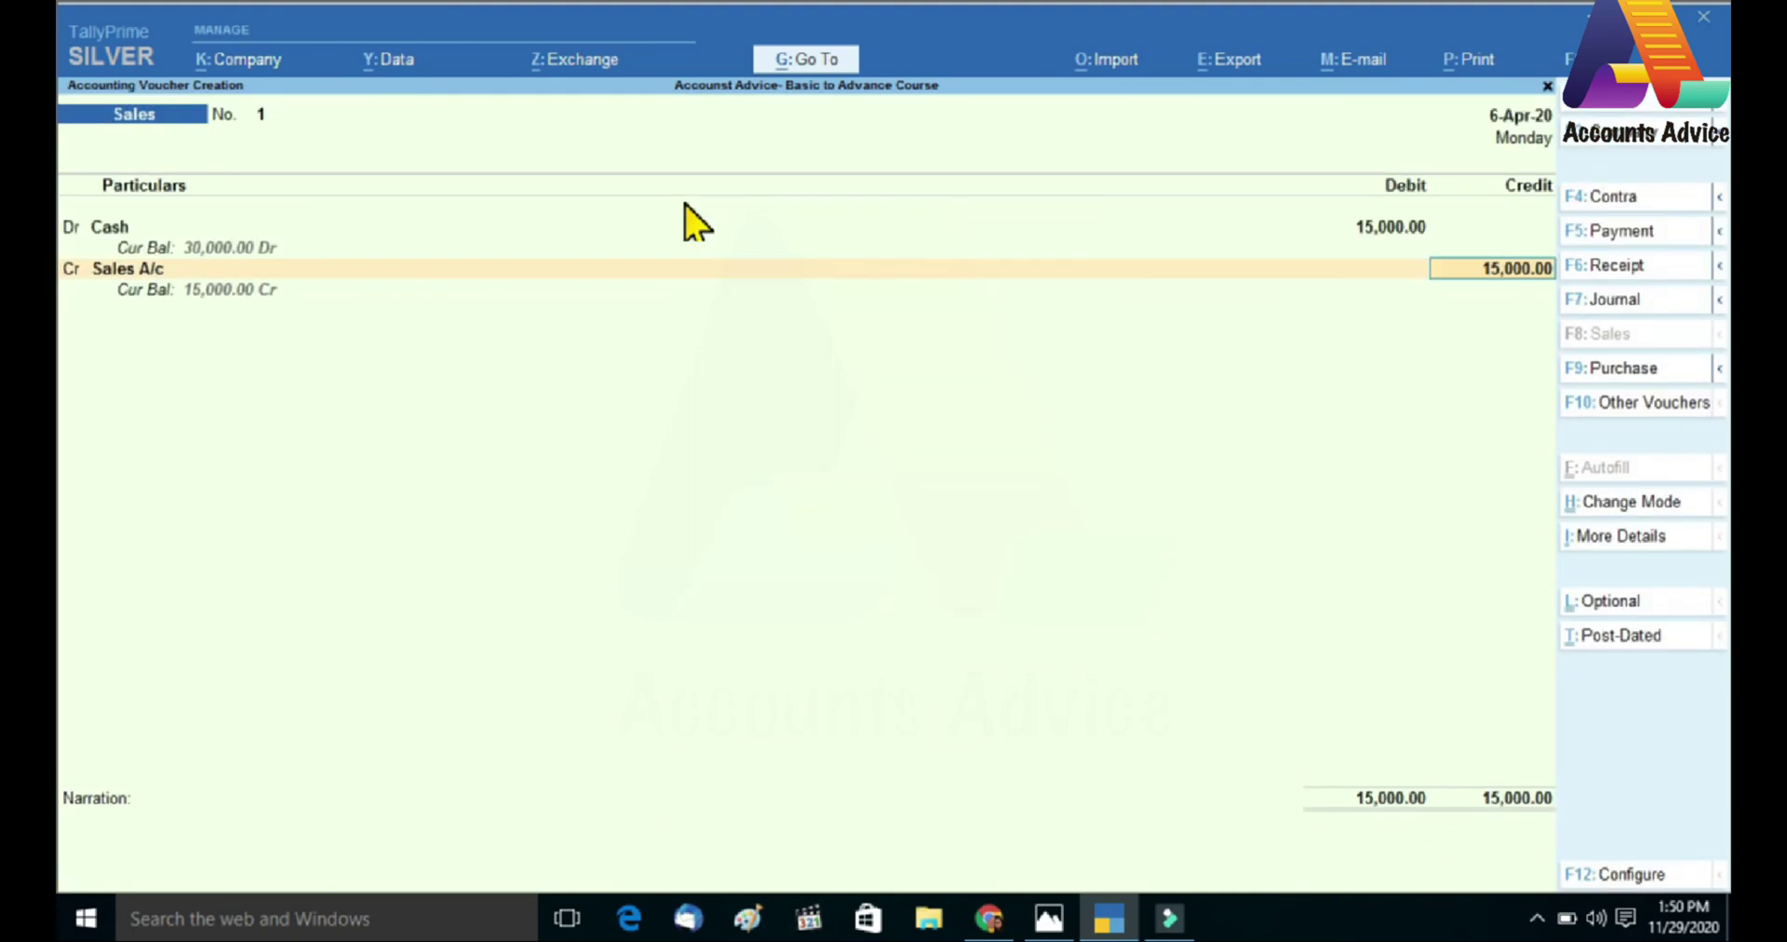
key("BackSpace")
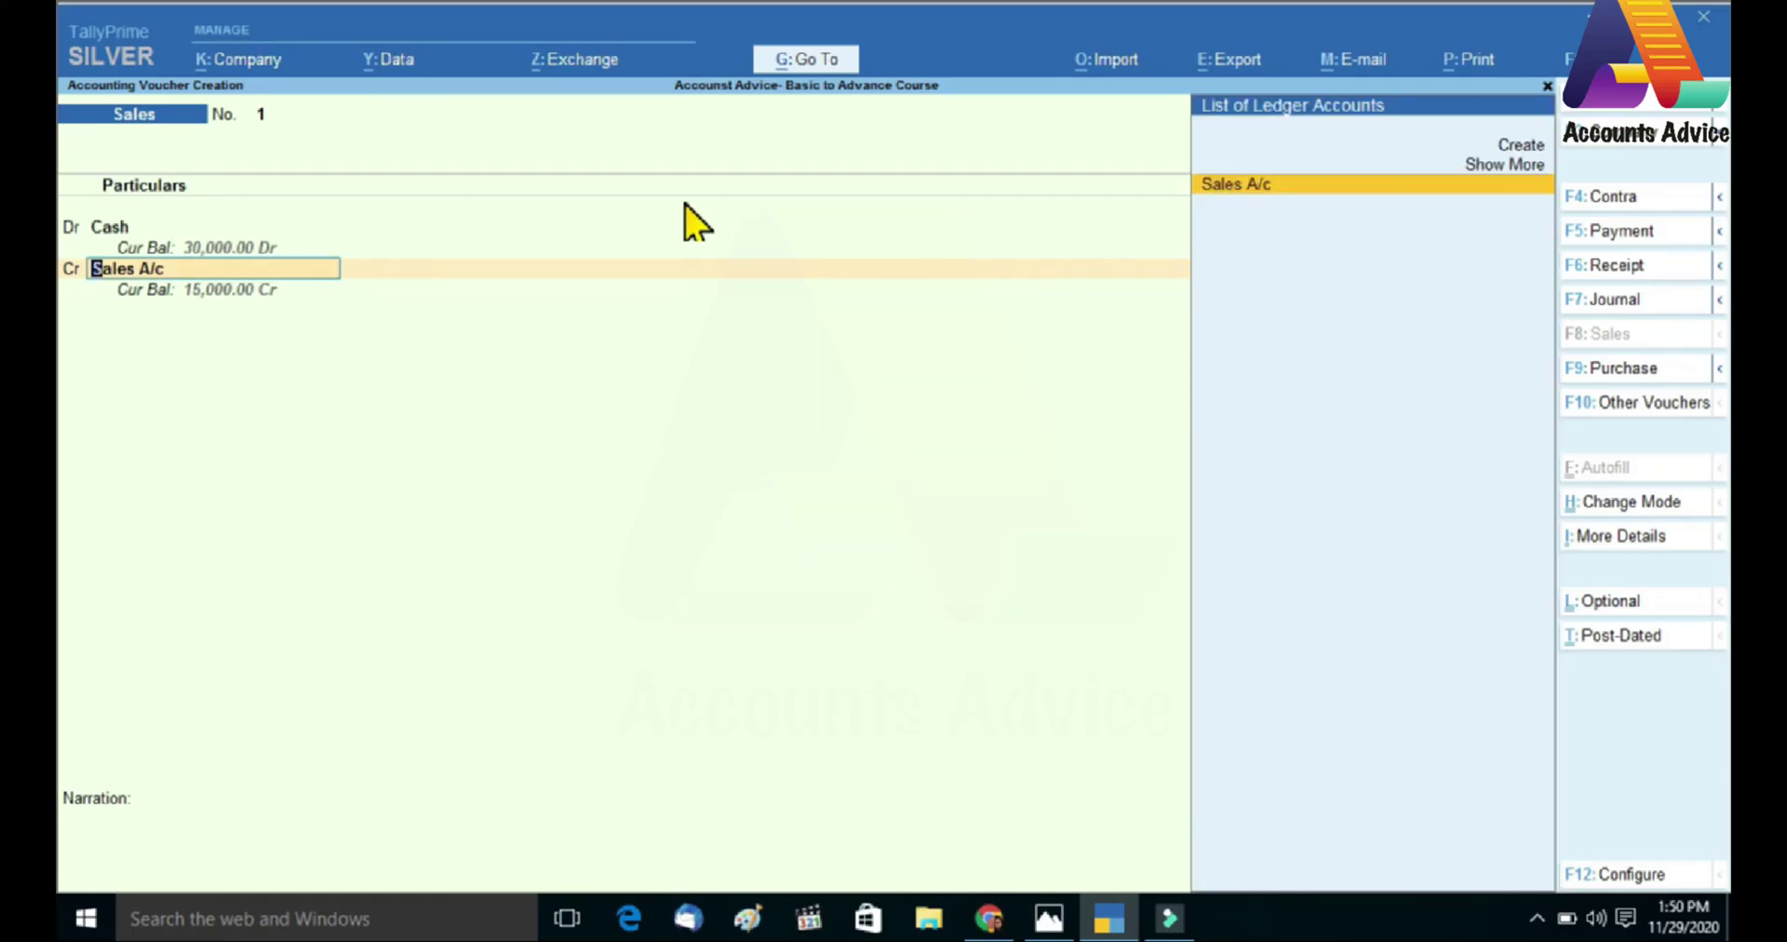
key("ctrl+Return")
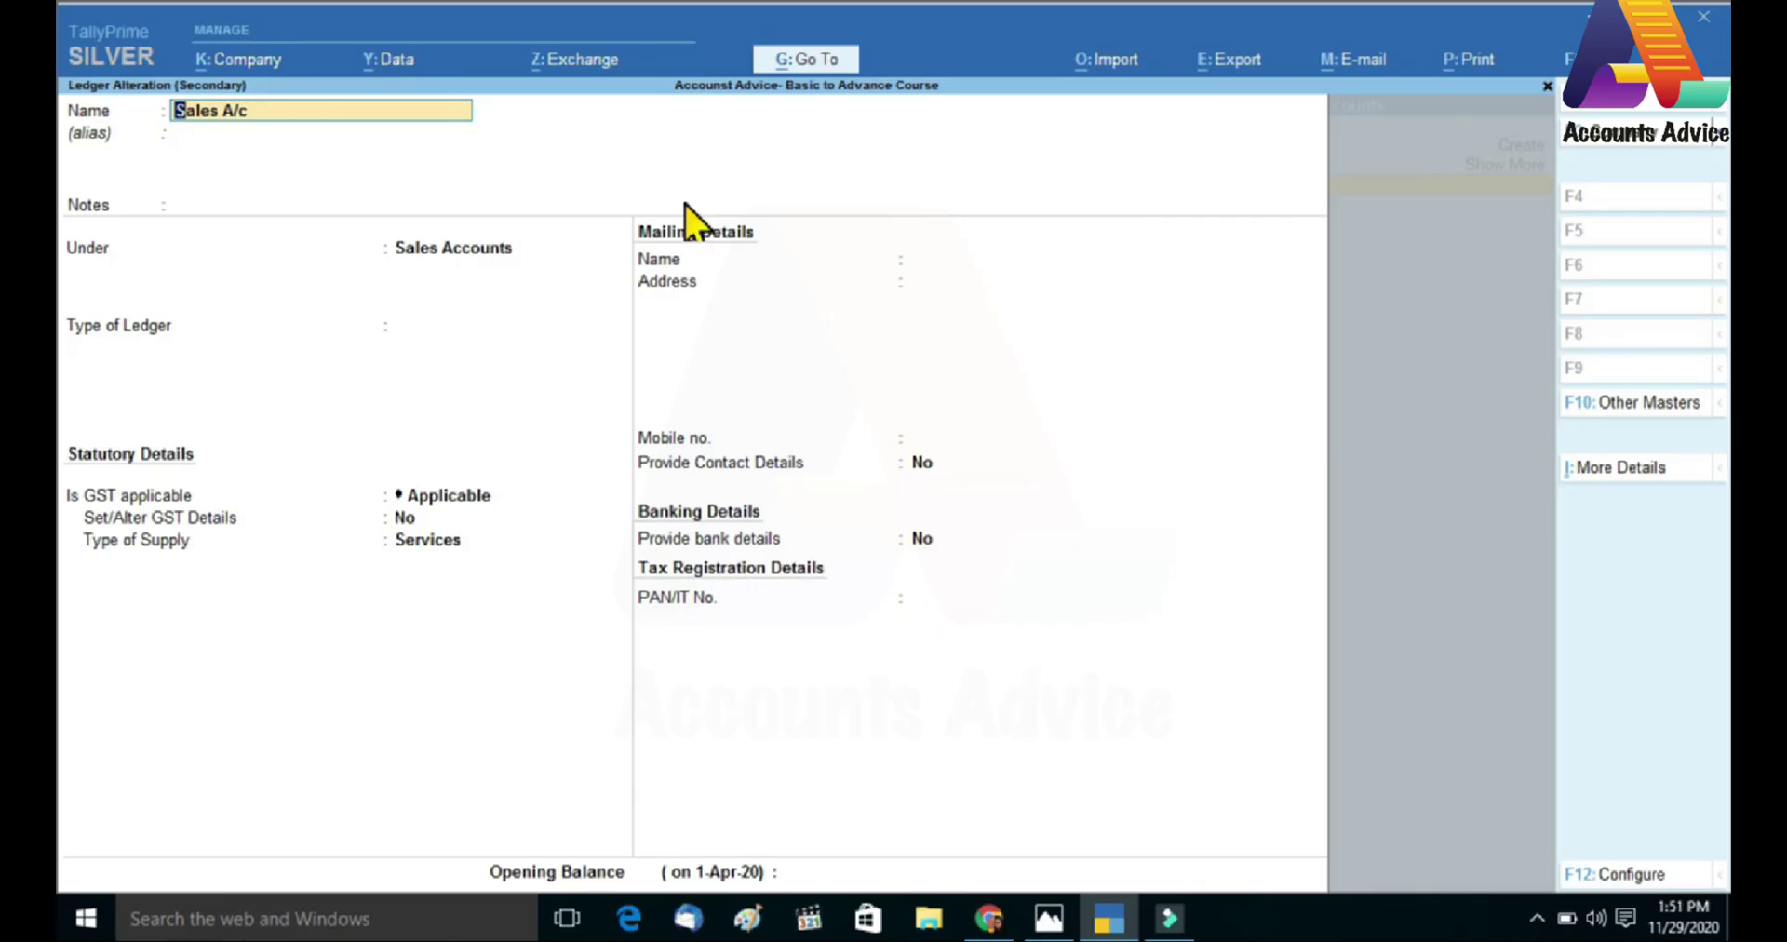
key("Return")
key("Return")
key("Return")
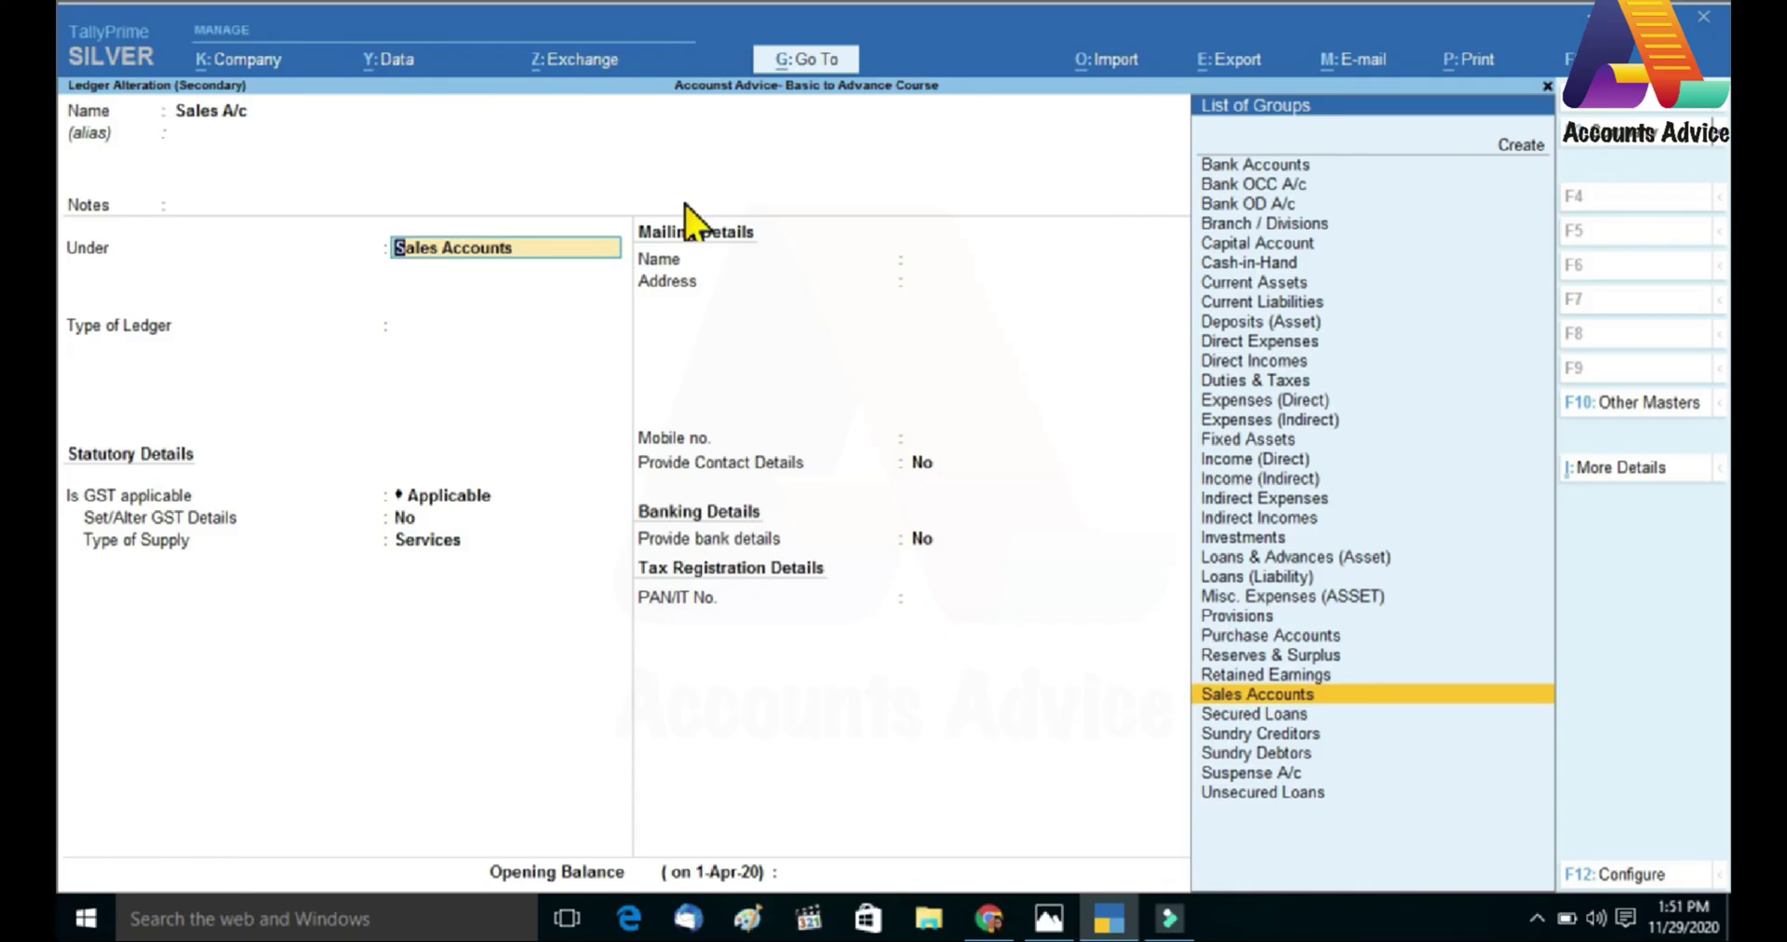
key("Return")
key("Return")
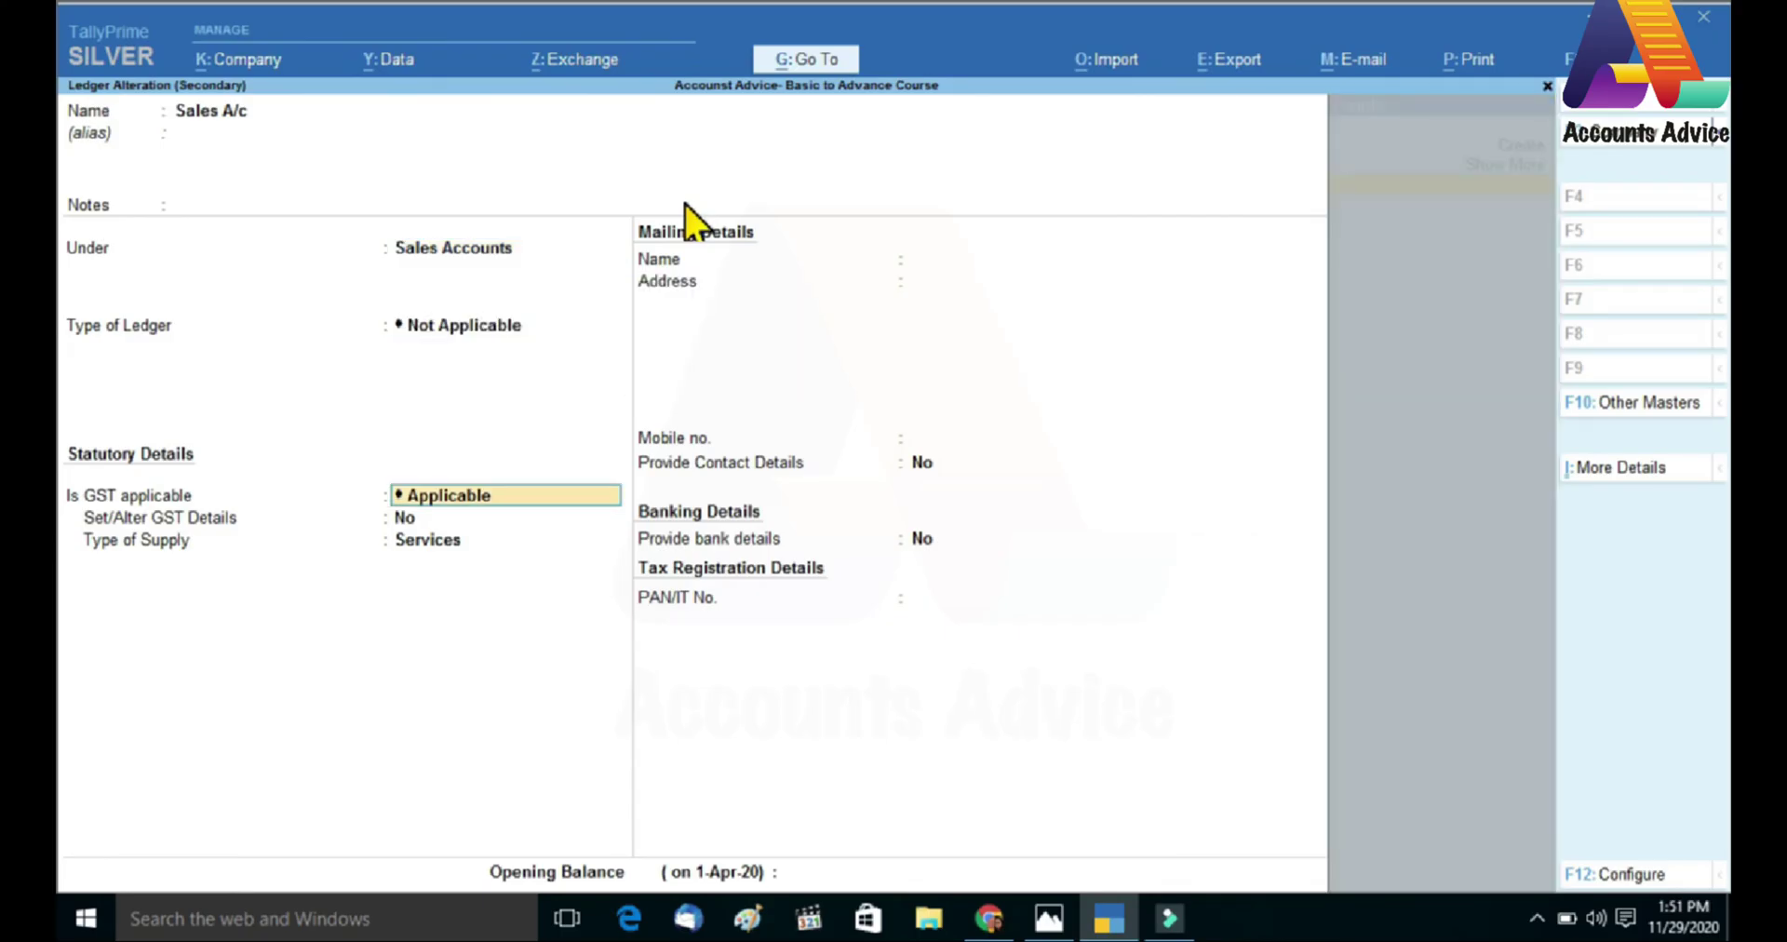
key("ctrl")
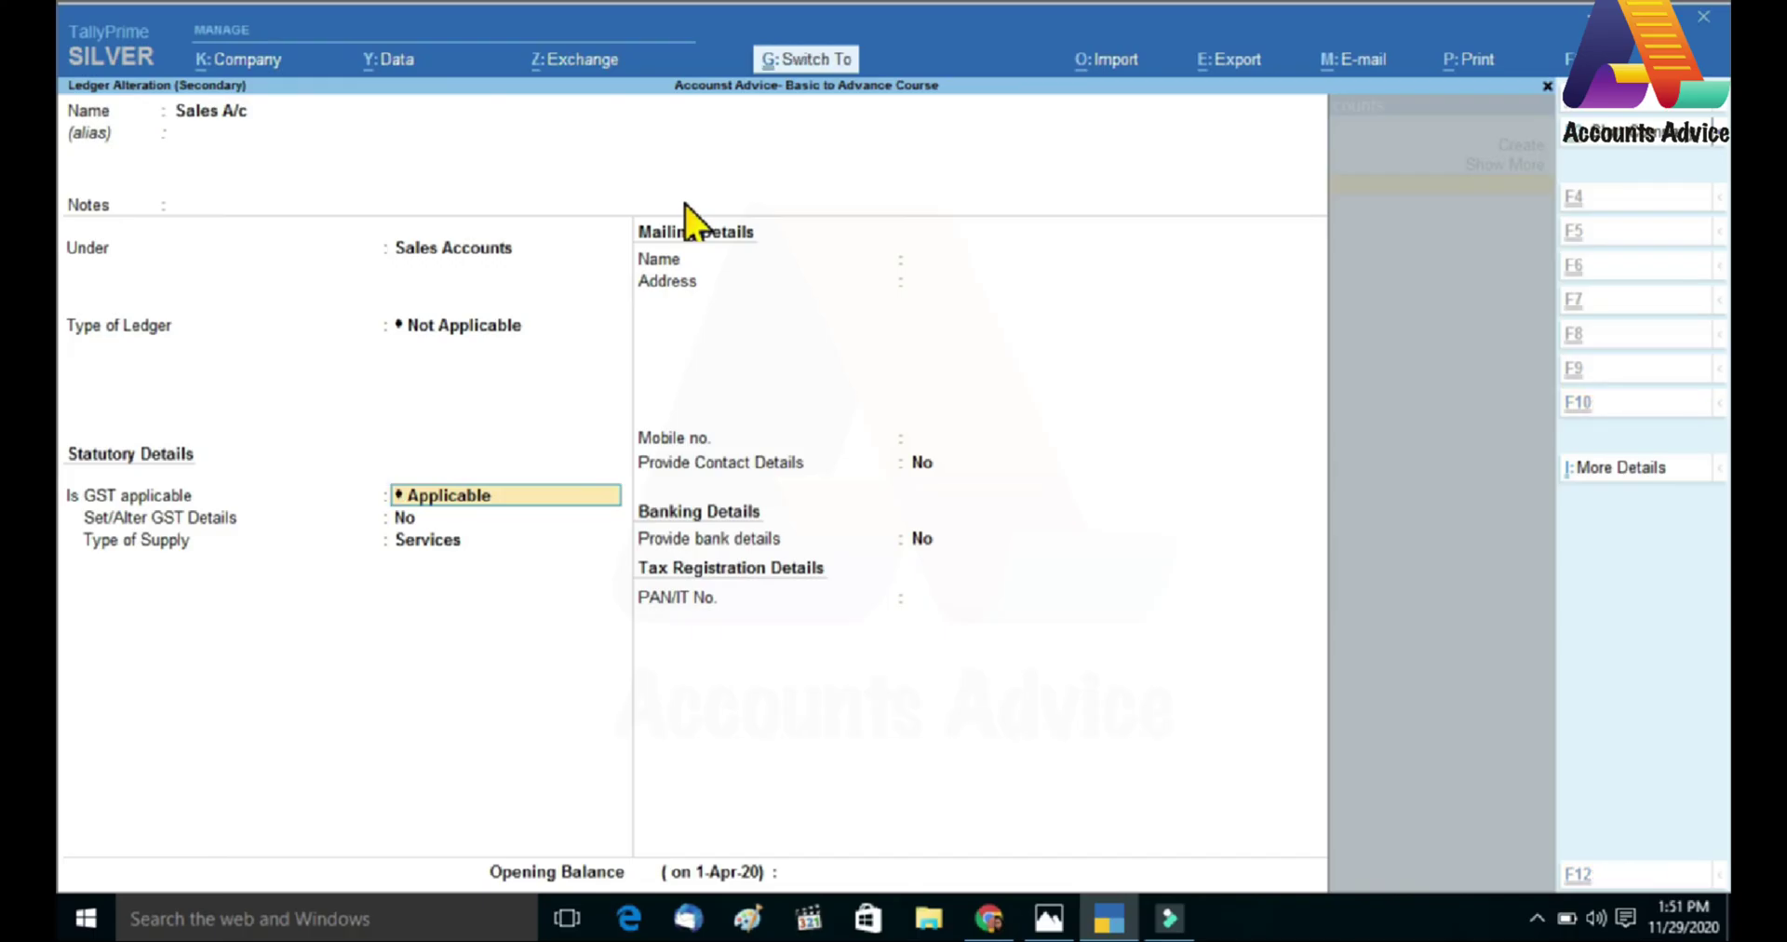
key("ctrl+a")
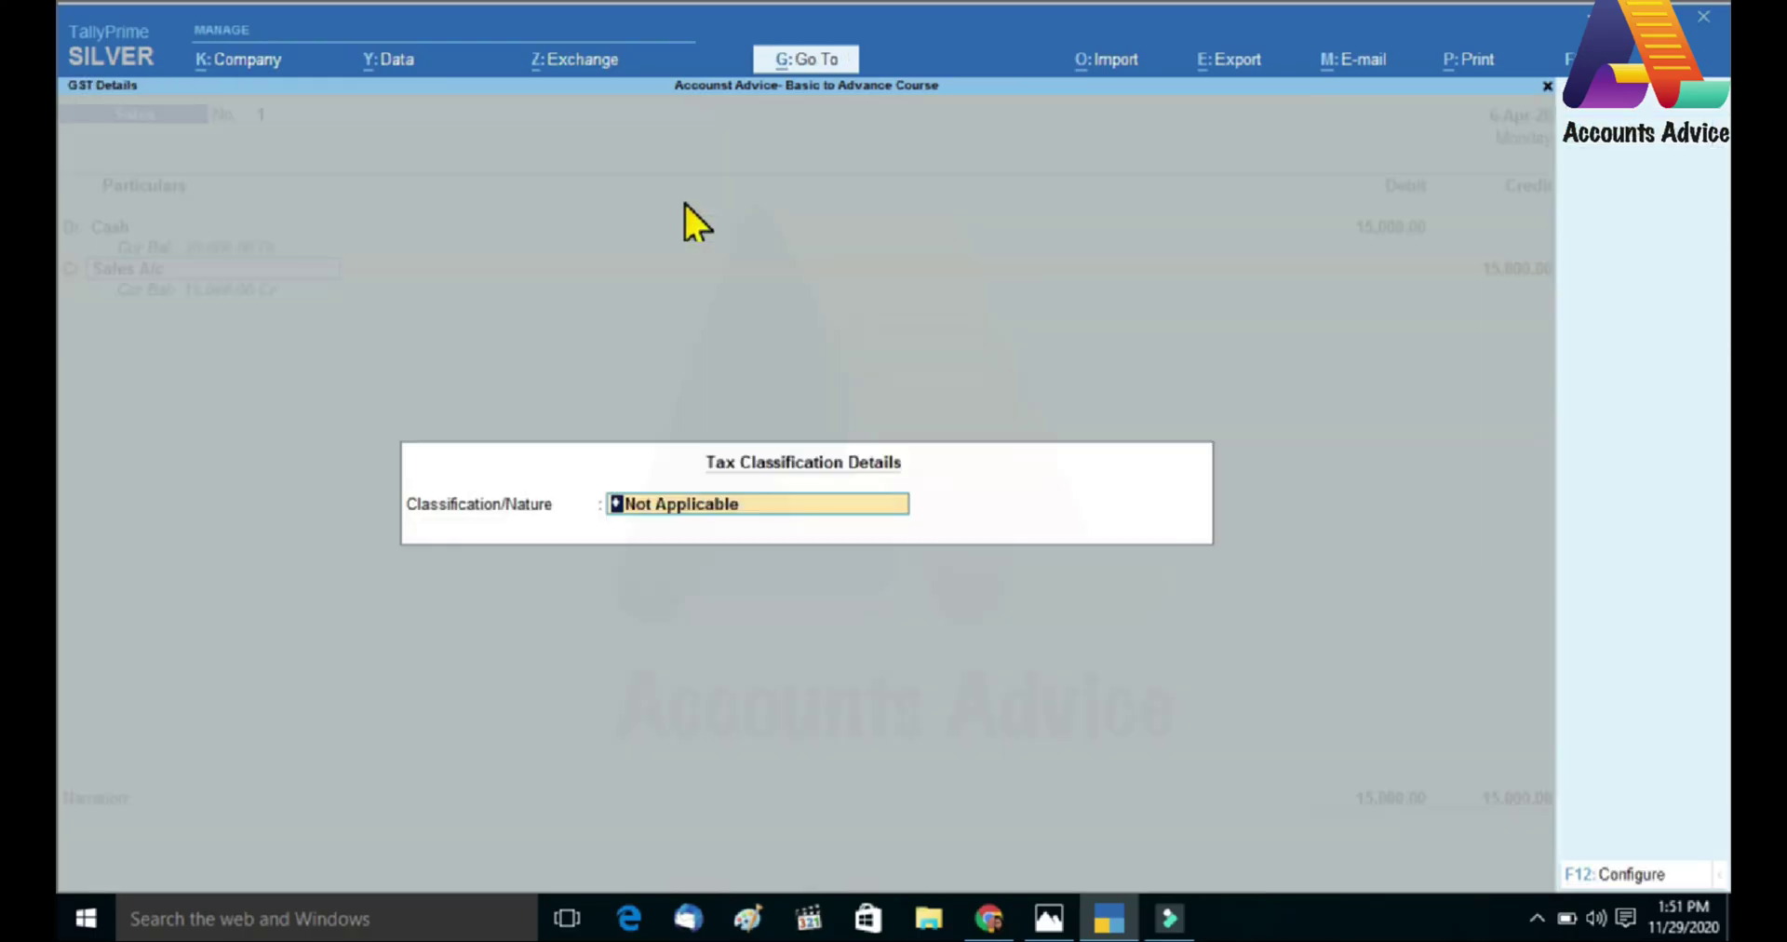
- Keep the tax classification as Not Applicable and the Sales A/c credit at 15,000, leave the narration empty, and save the sales voucher
key("Return")
key("Return")
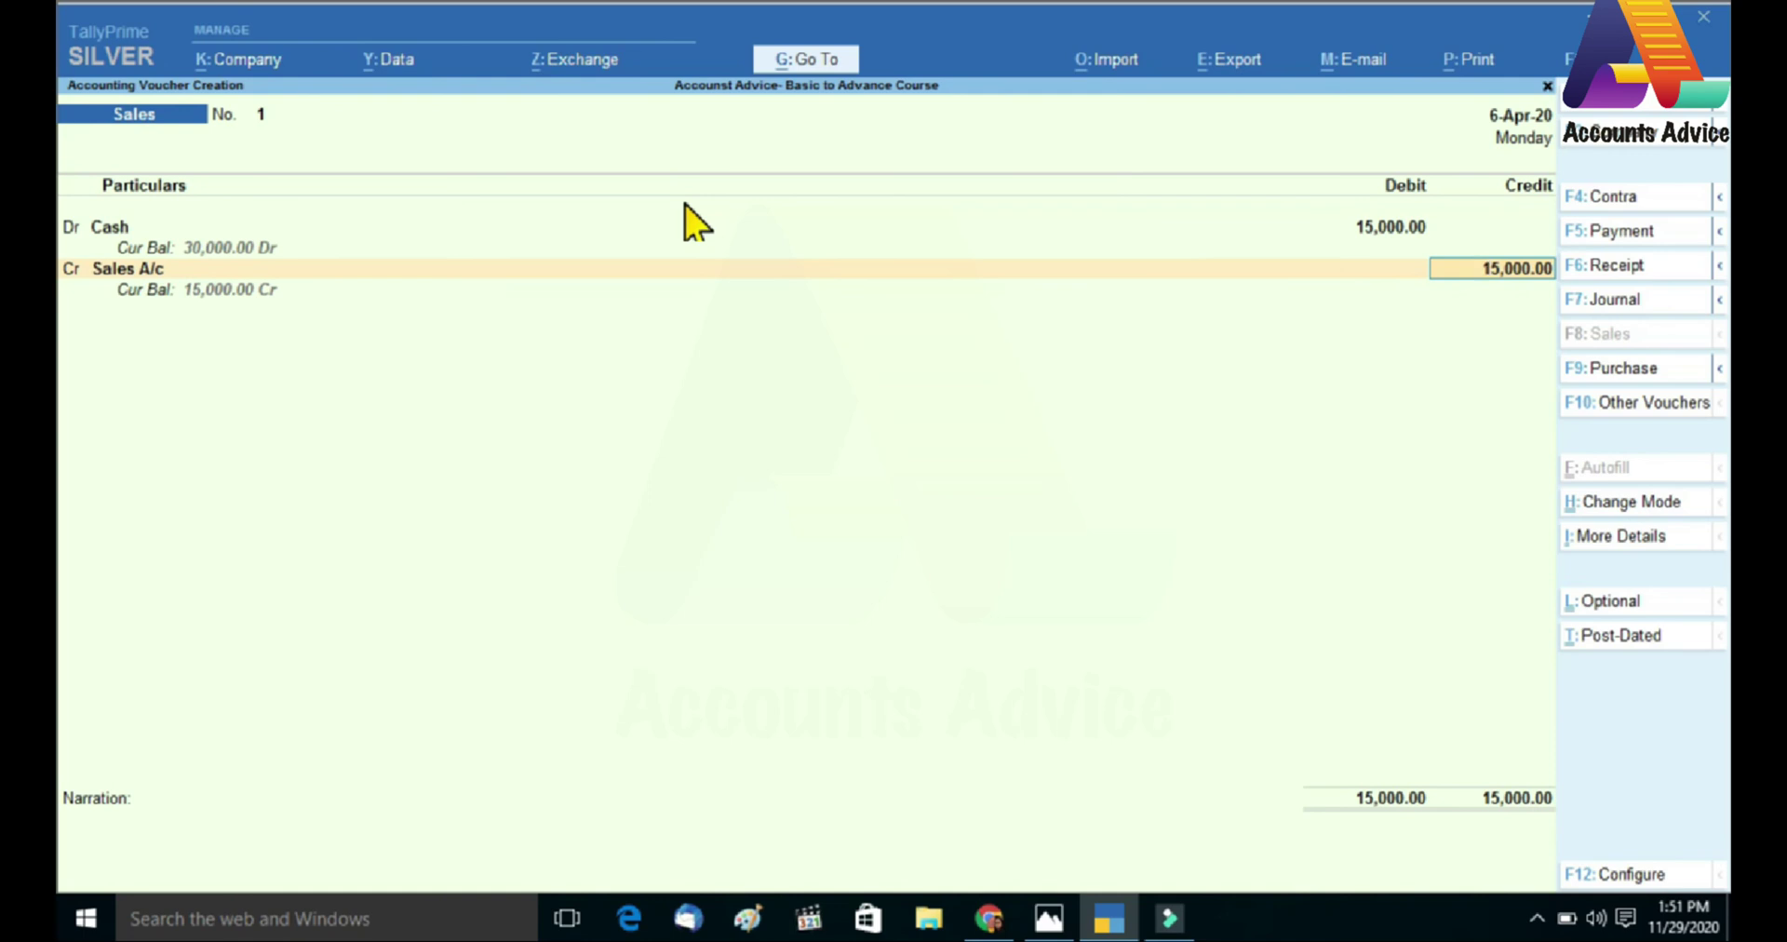
key("Return")
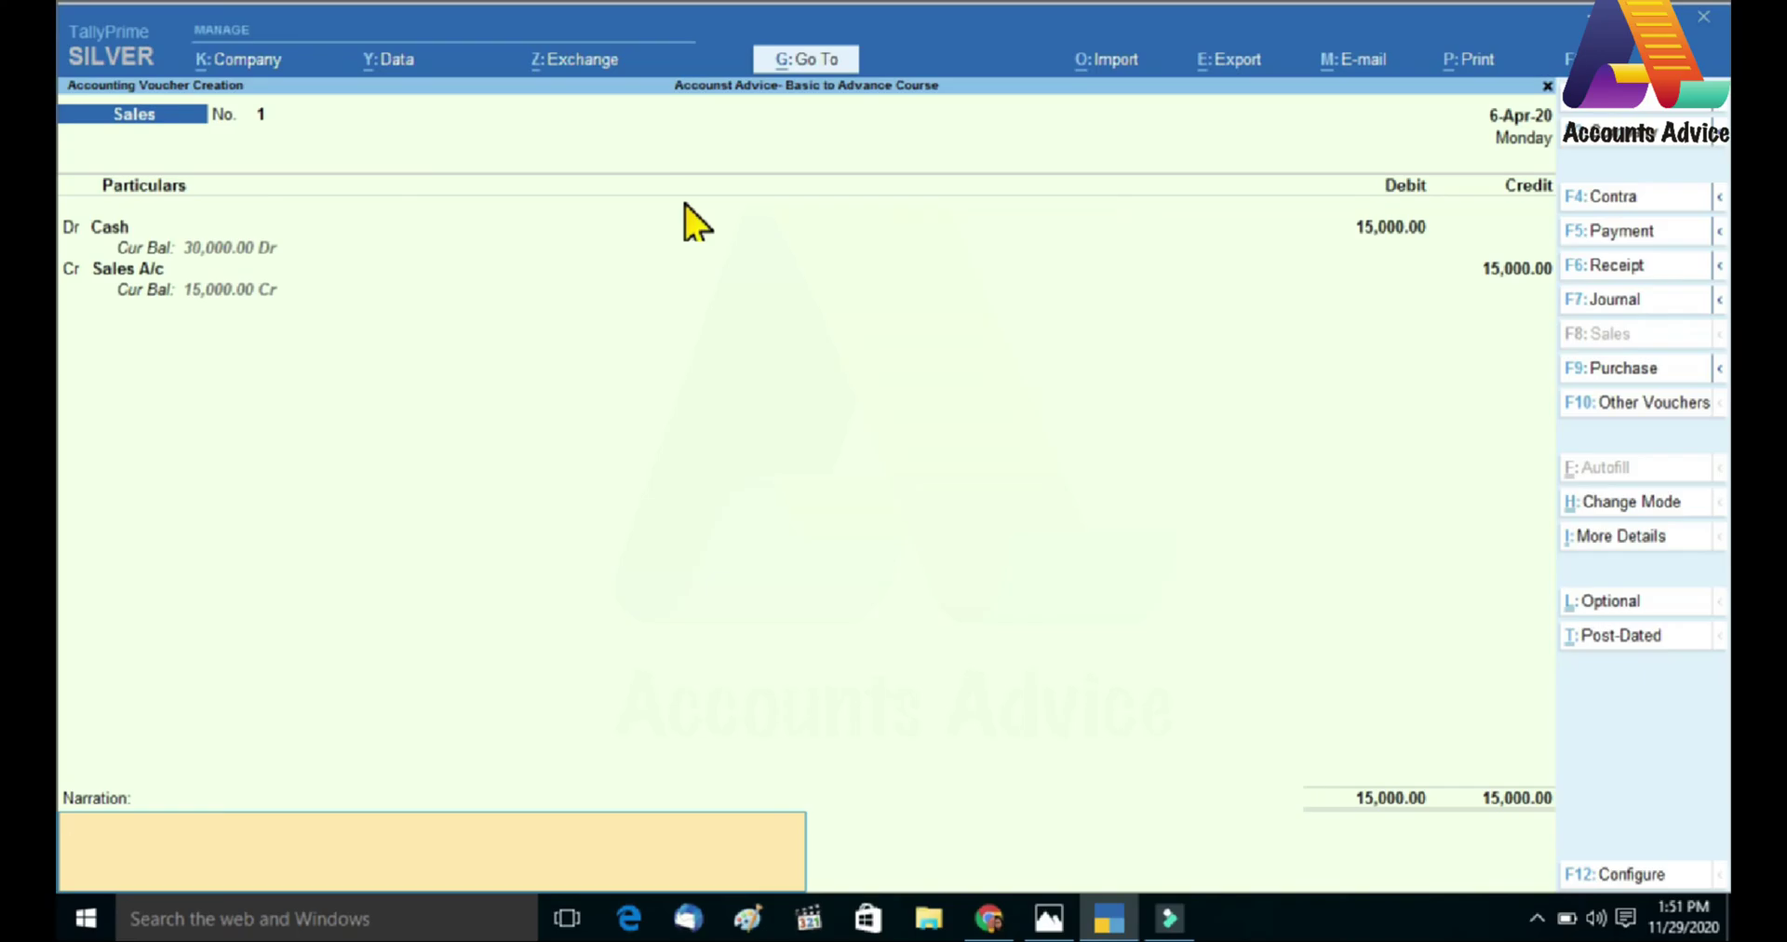
key("Return")
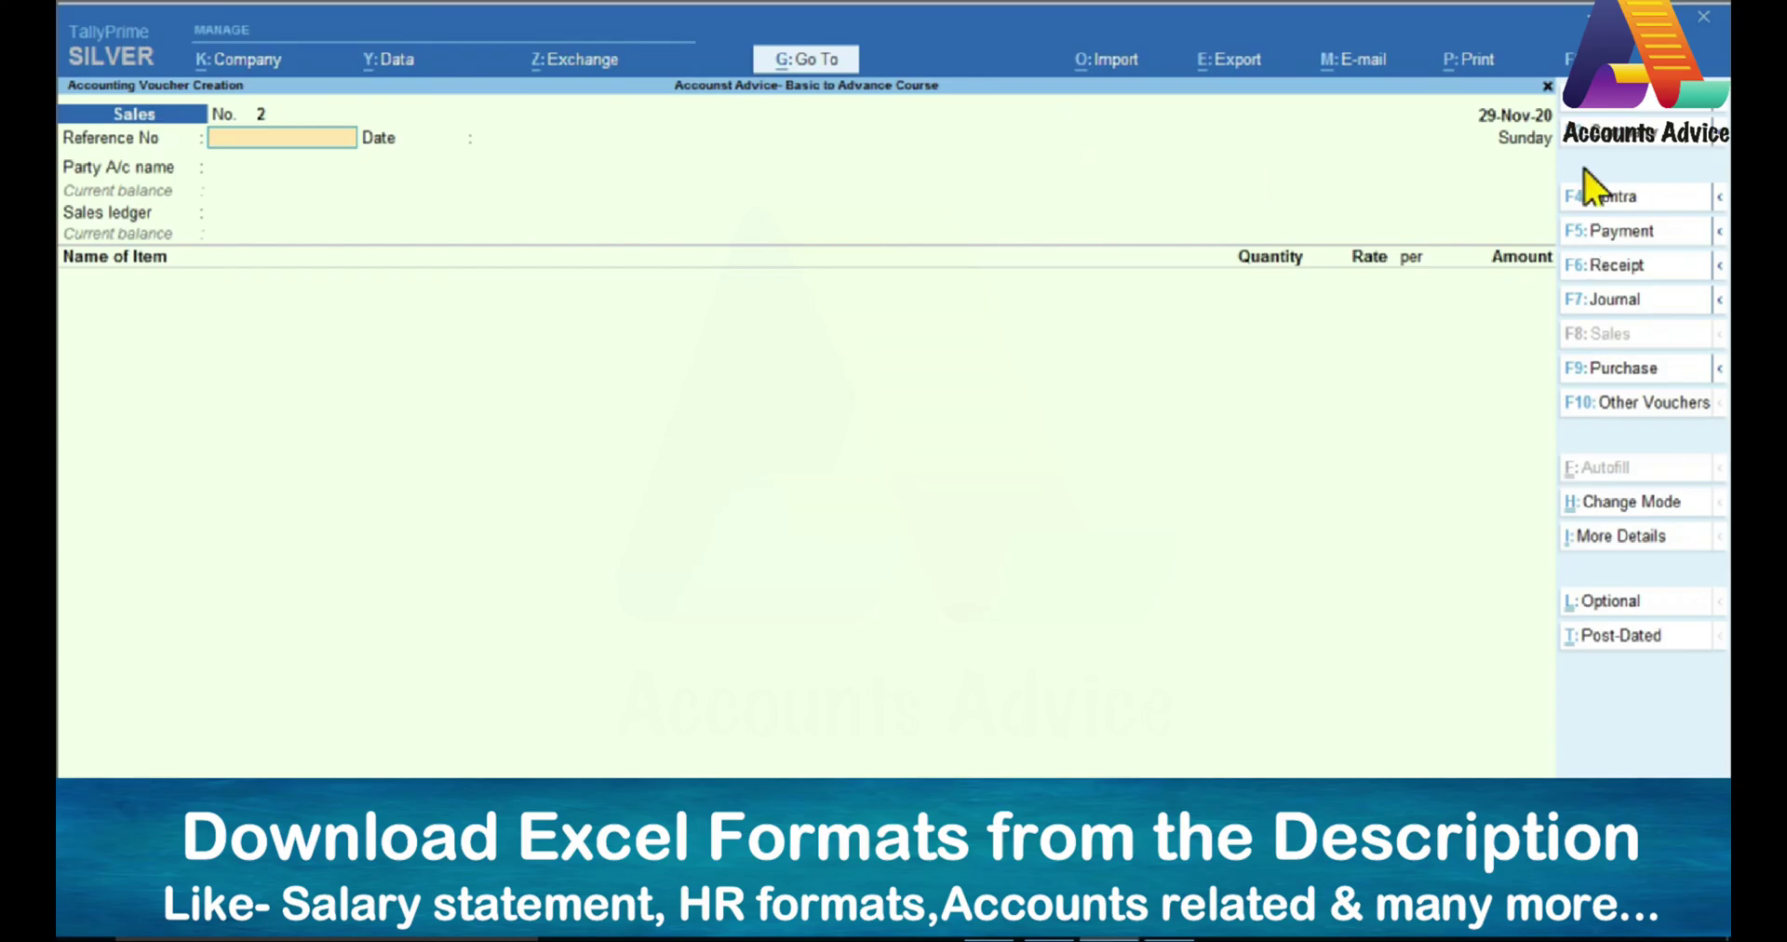
- Start a purchase voucher and change its mode from Item Invoice to As Voucher
left_click(1576, 381)
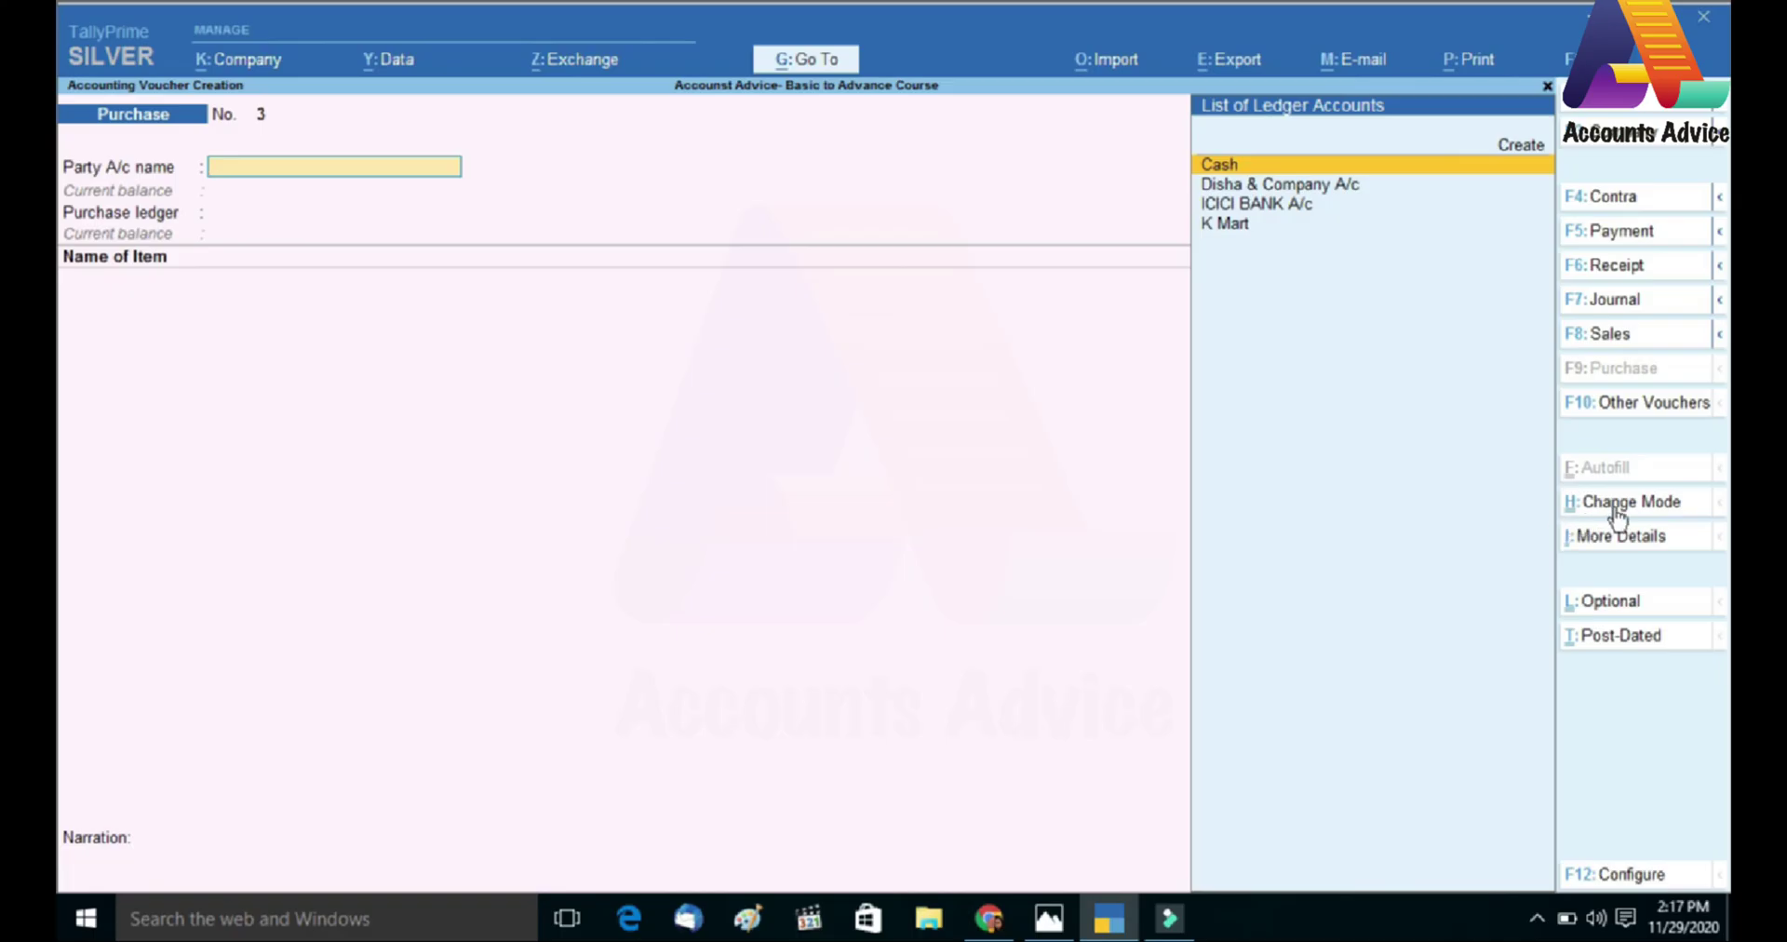
key("ctrl")
left_click(1617, 507)
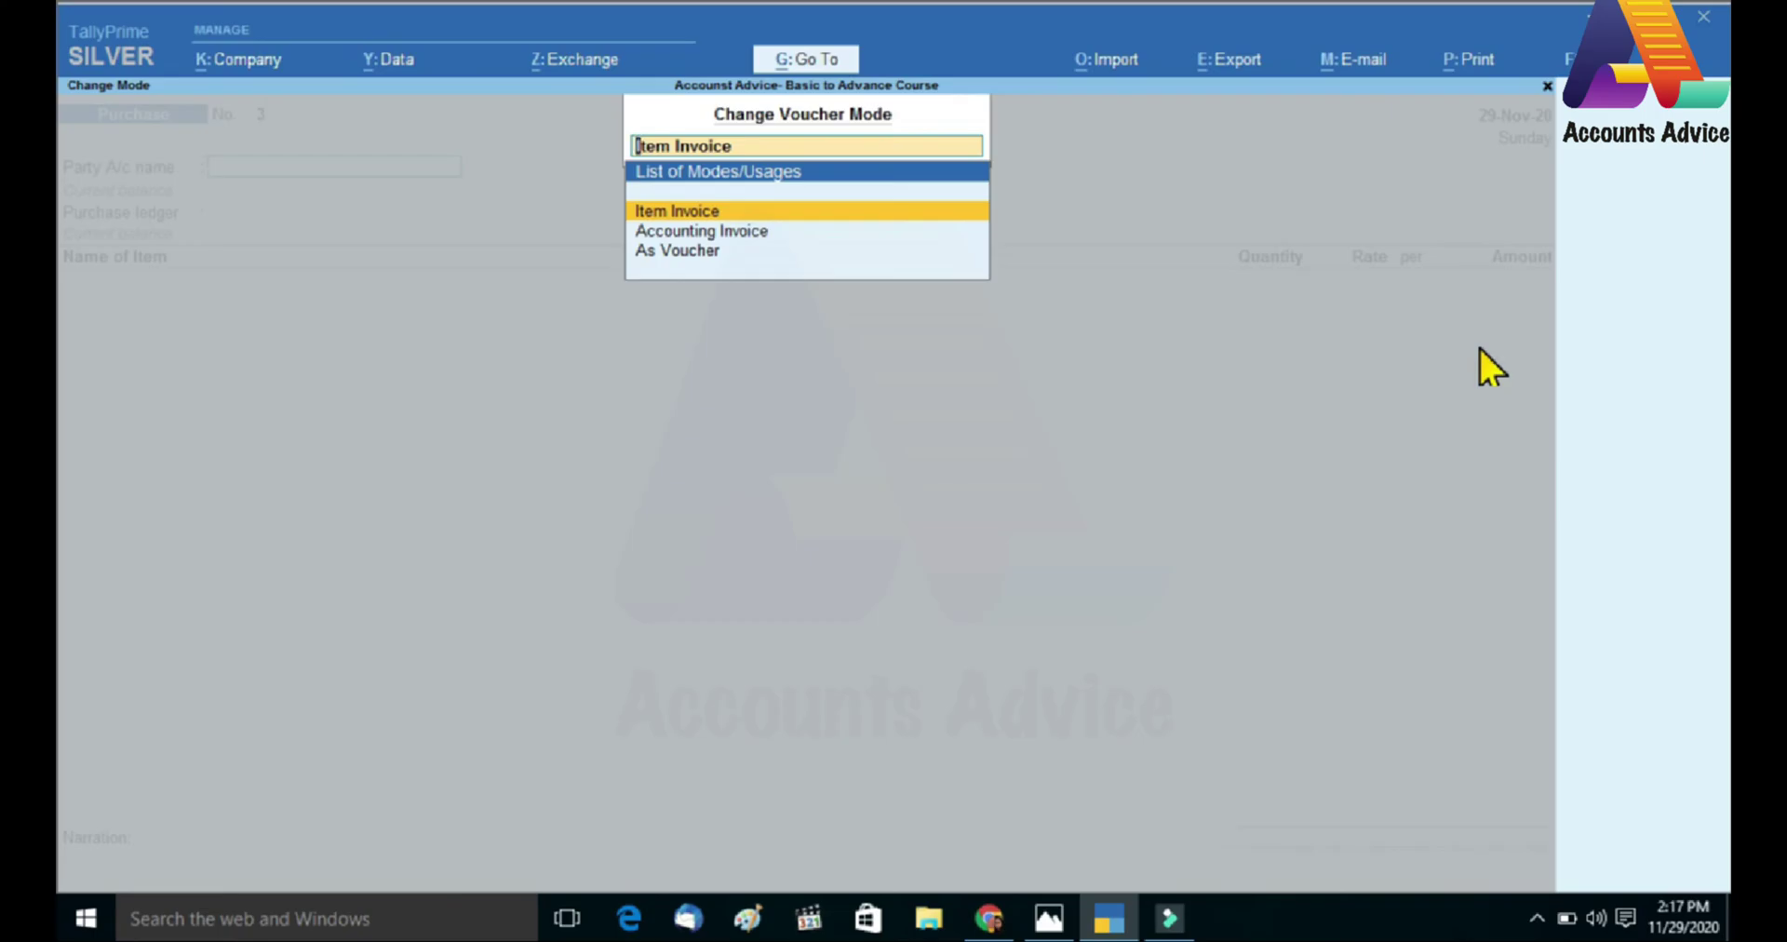
key("Down")
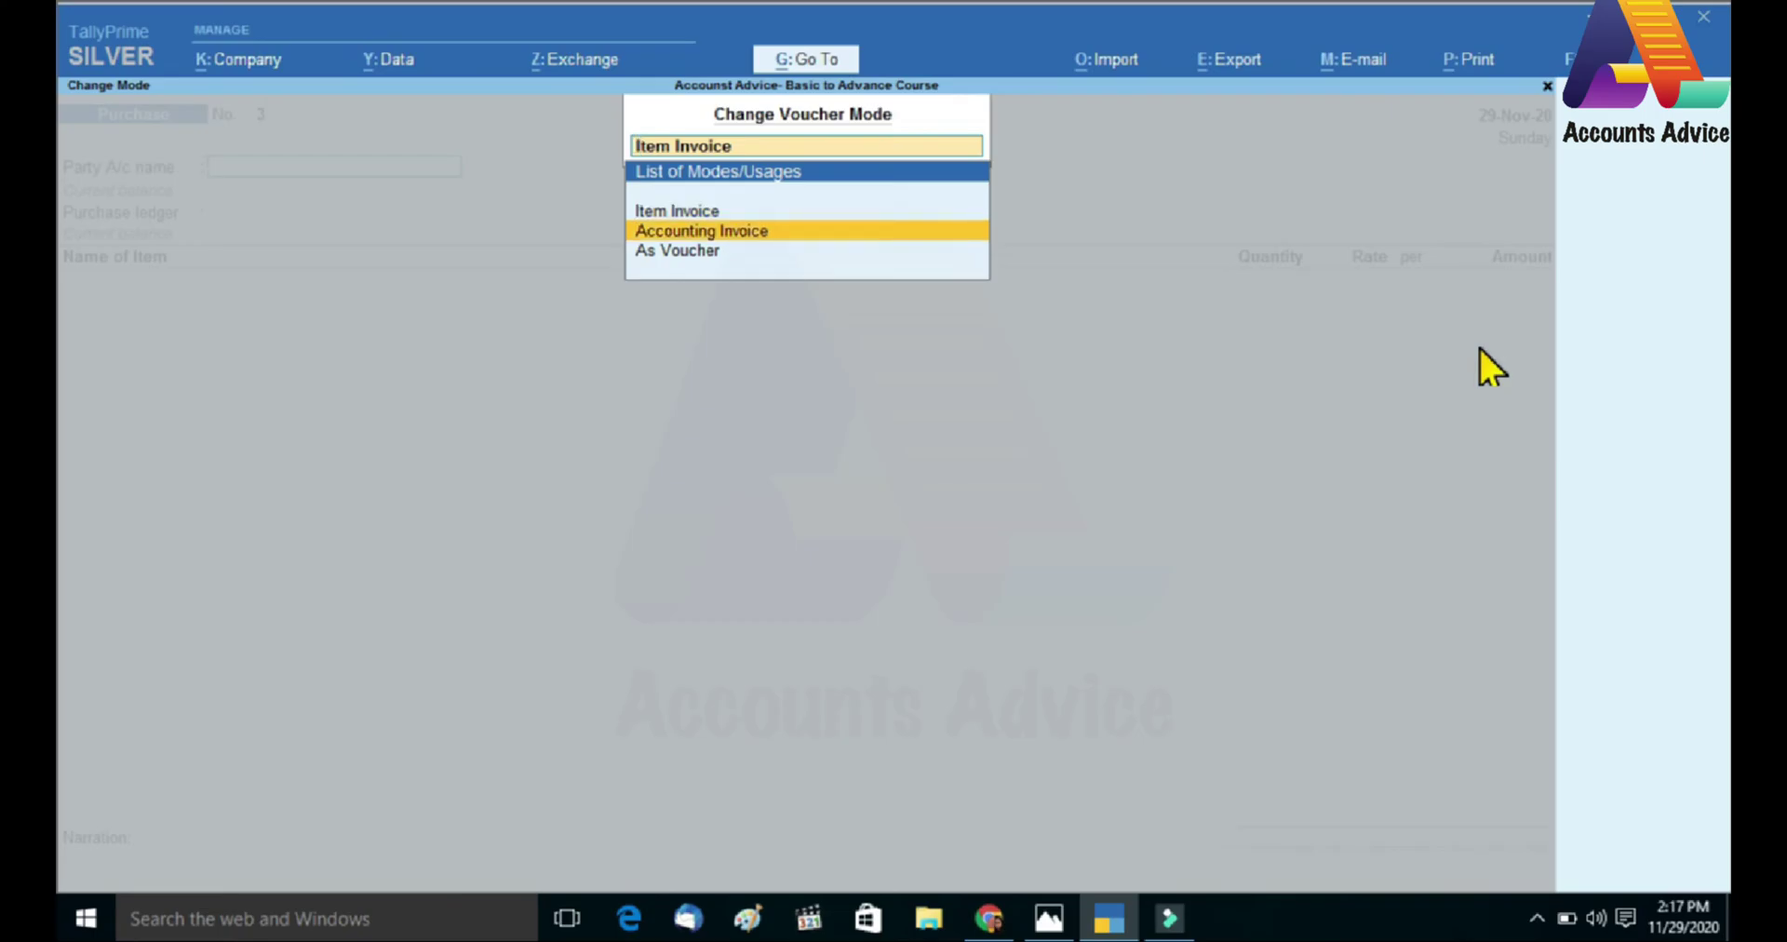
key("Down")
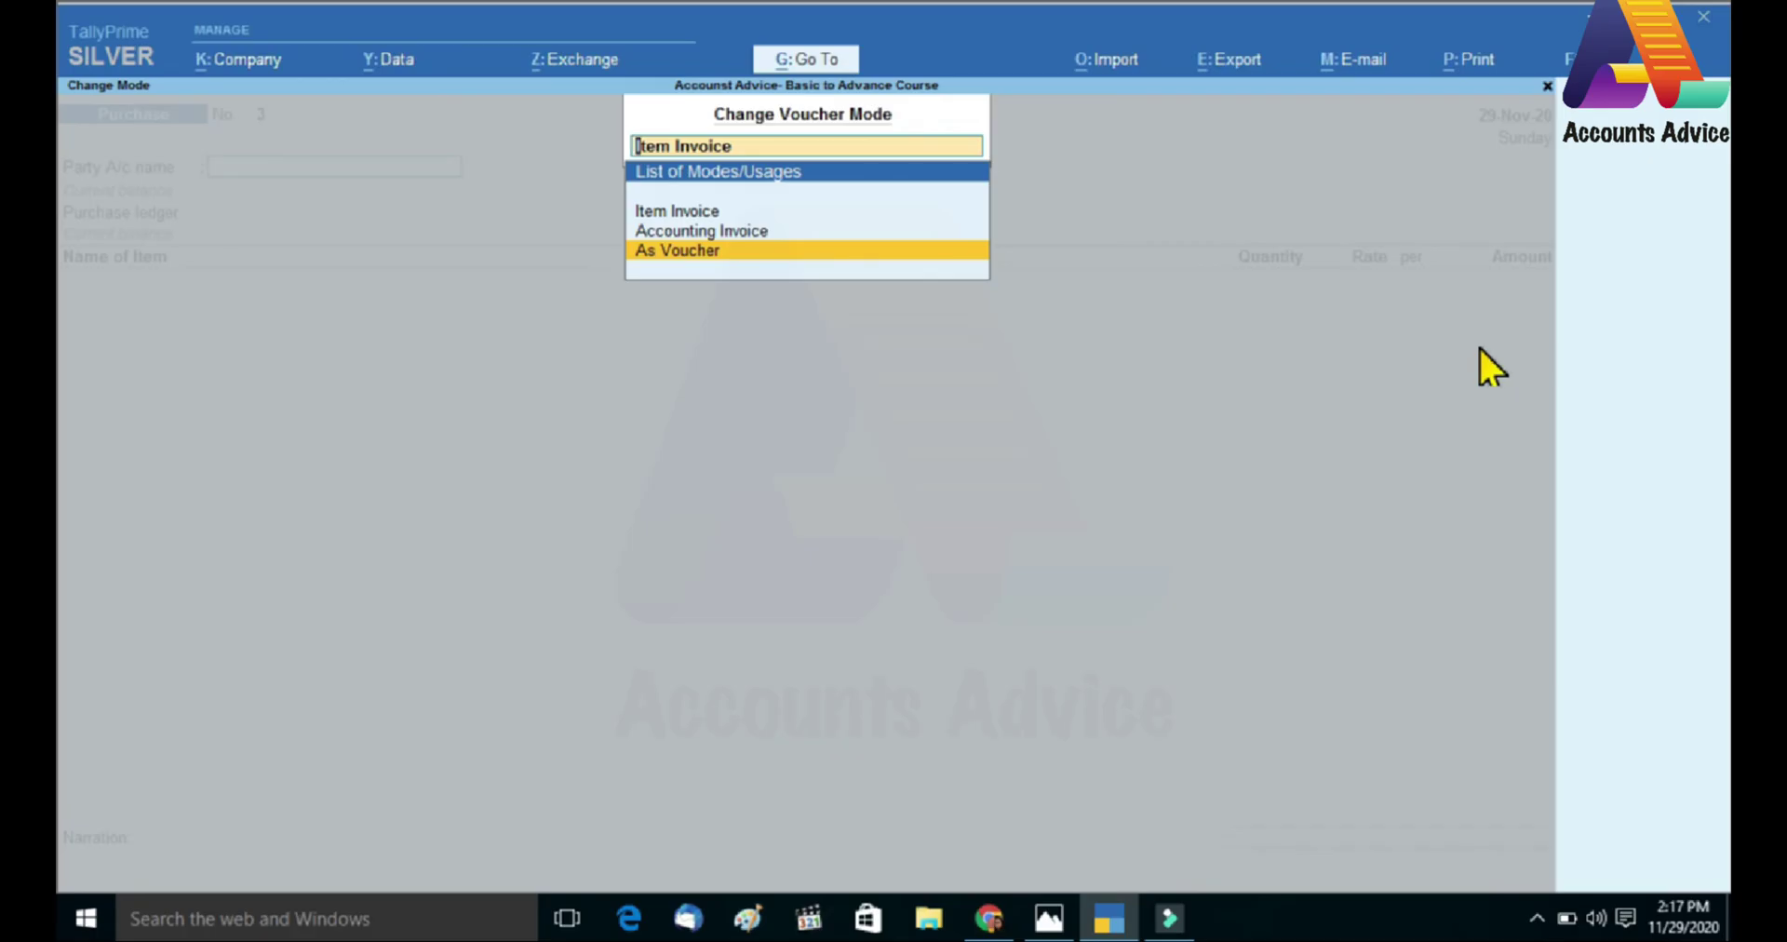
key("Return")
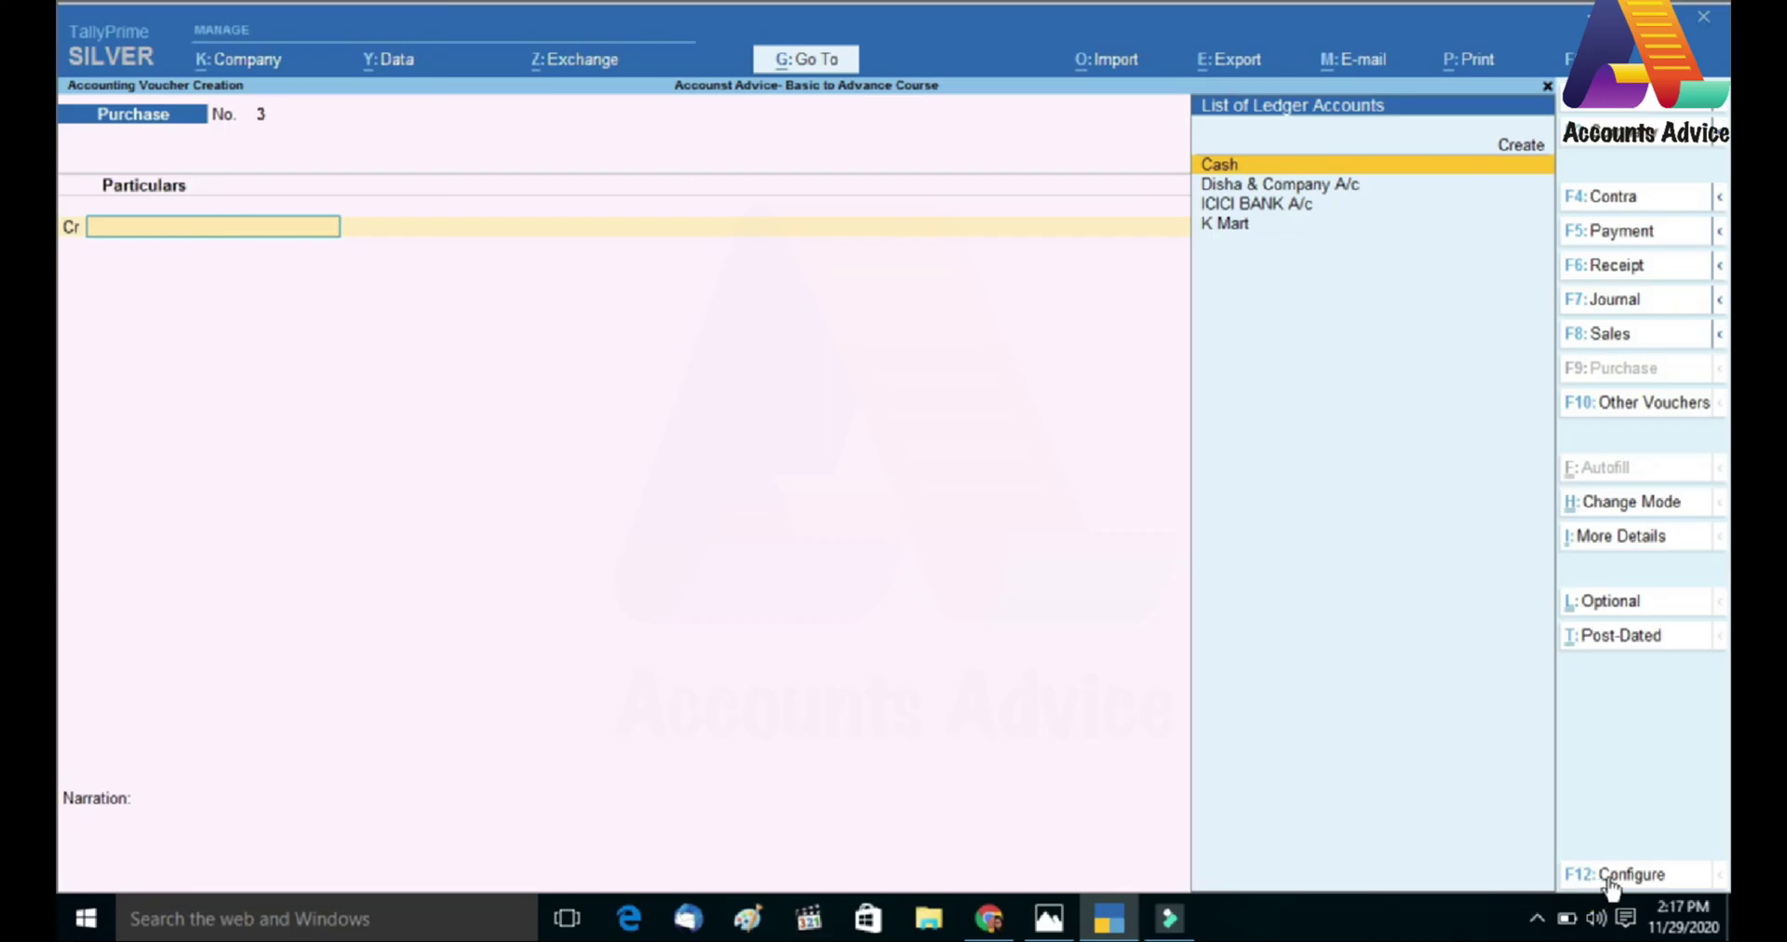
- Set Provide Supplier Invoice details to Yes in the purchase voucher configuration
left_click(1579, 879)
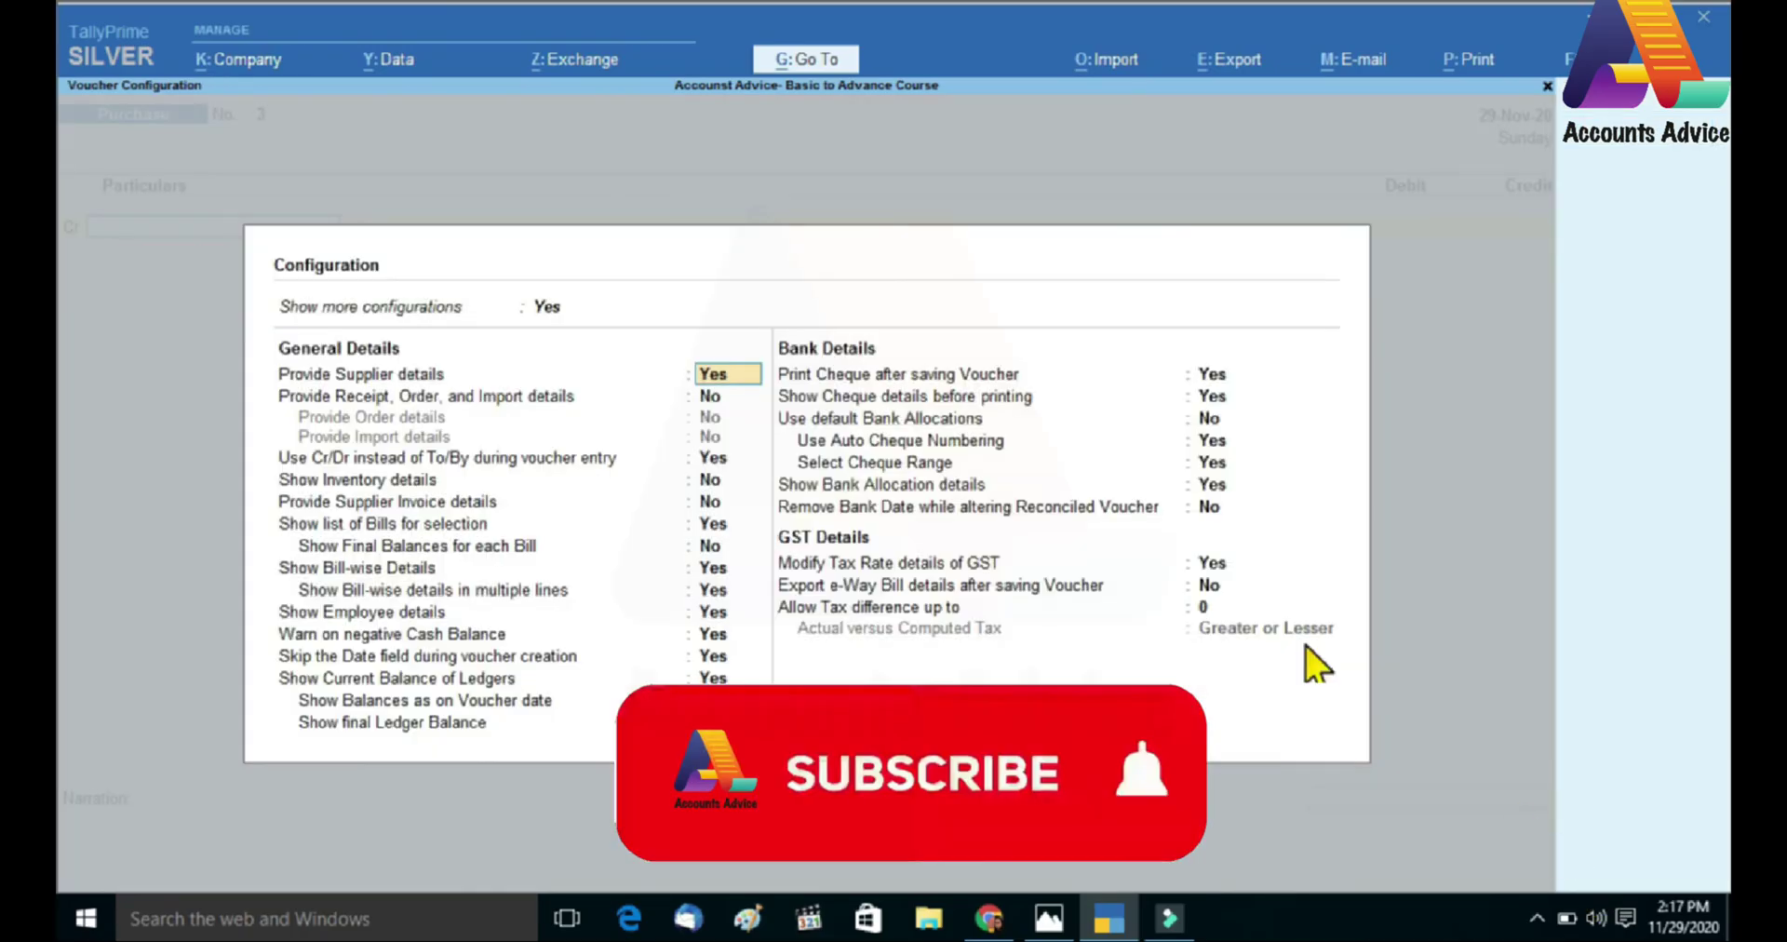
left_click(709, 399)
key("Down")
key("Down")
key("Down")
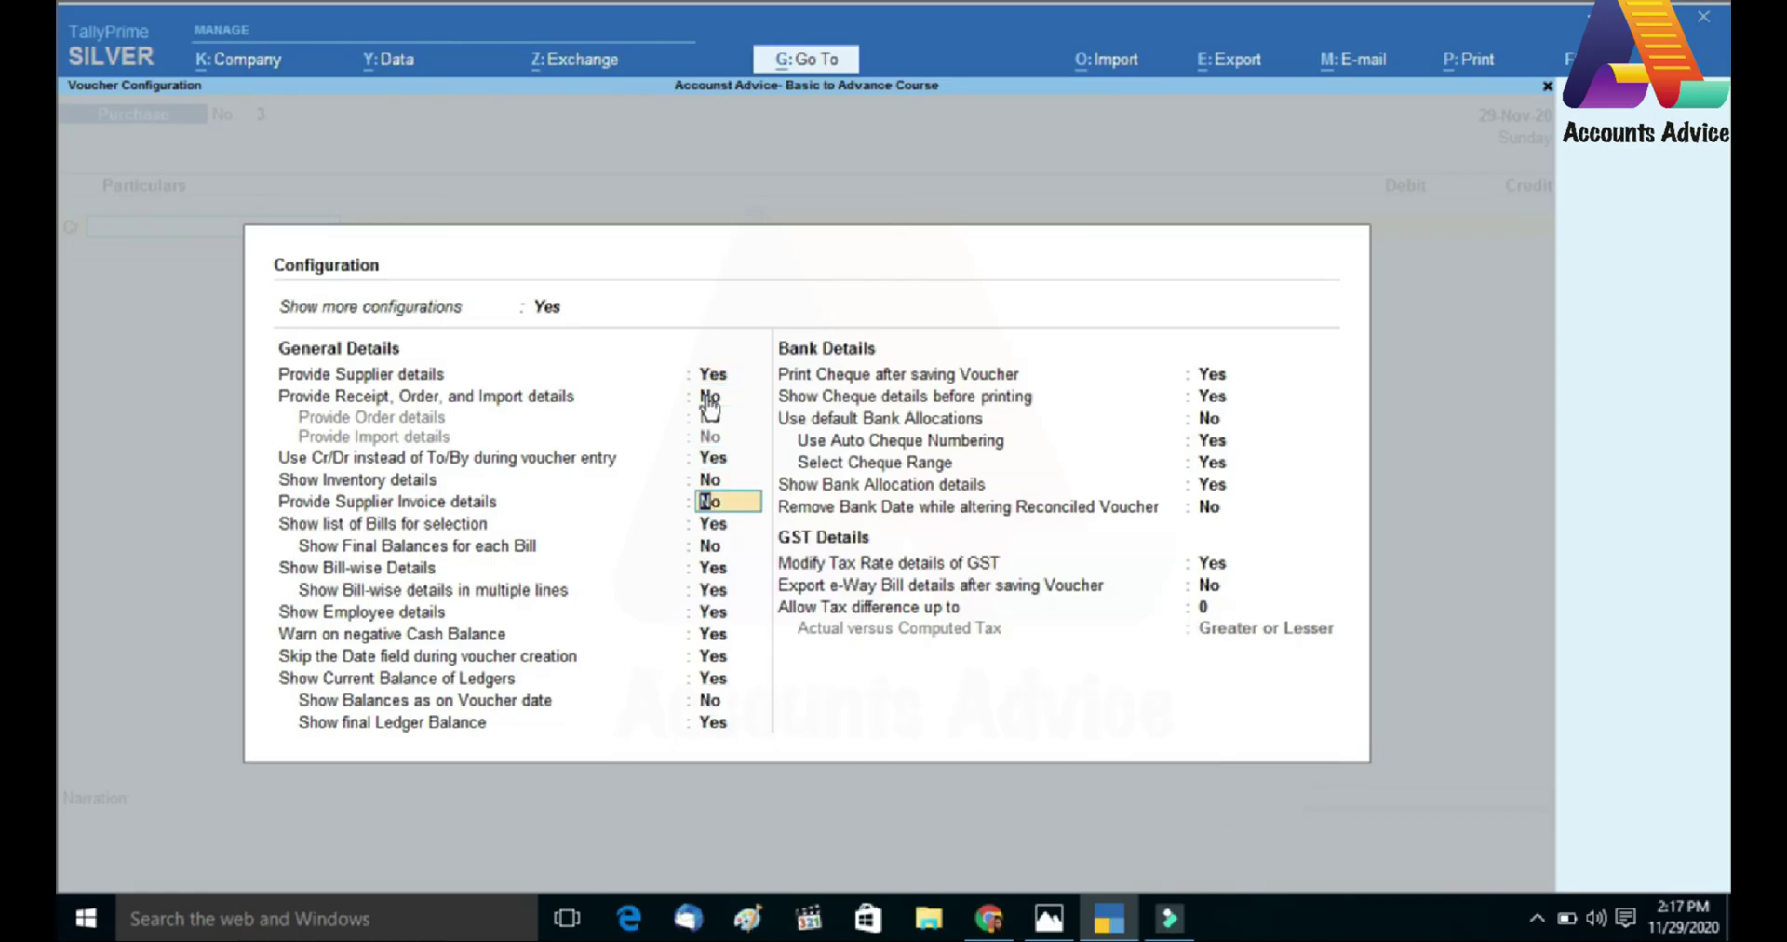
type("y")
key("Return")
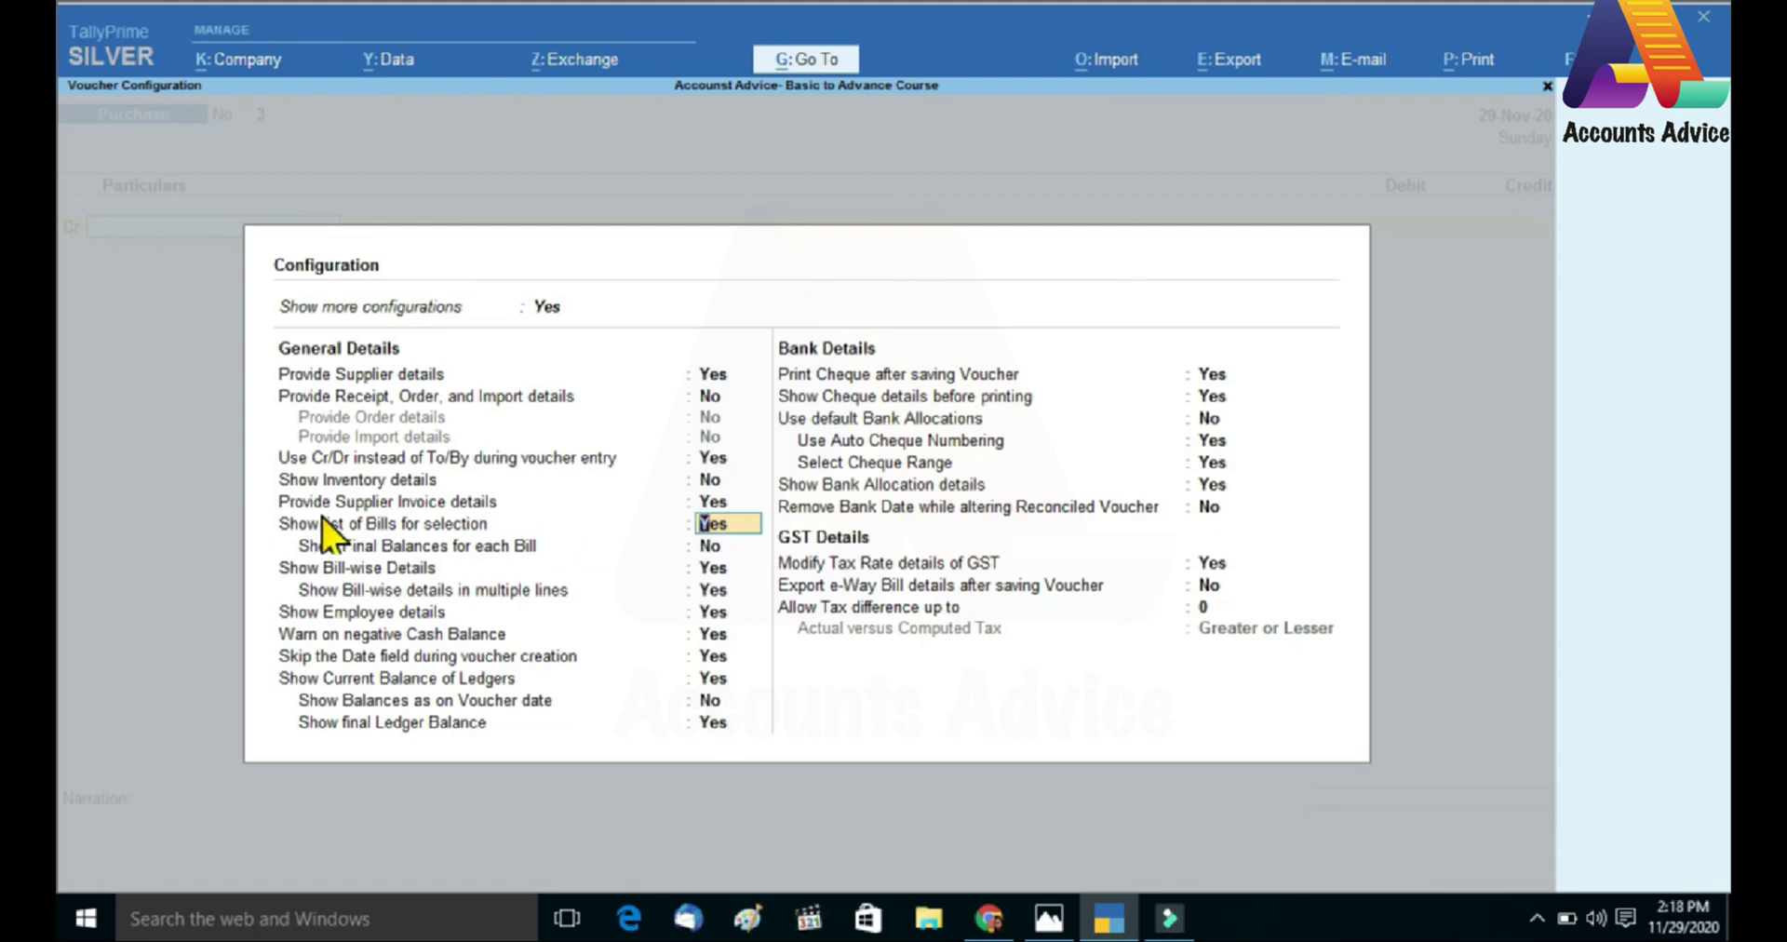
- Keep the bill selection and final balance options as they are and save the purchase voucher configuration
key("Return")
key("Return")
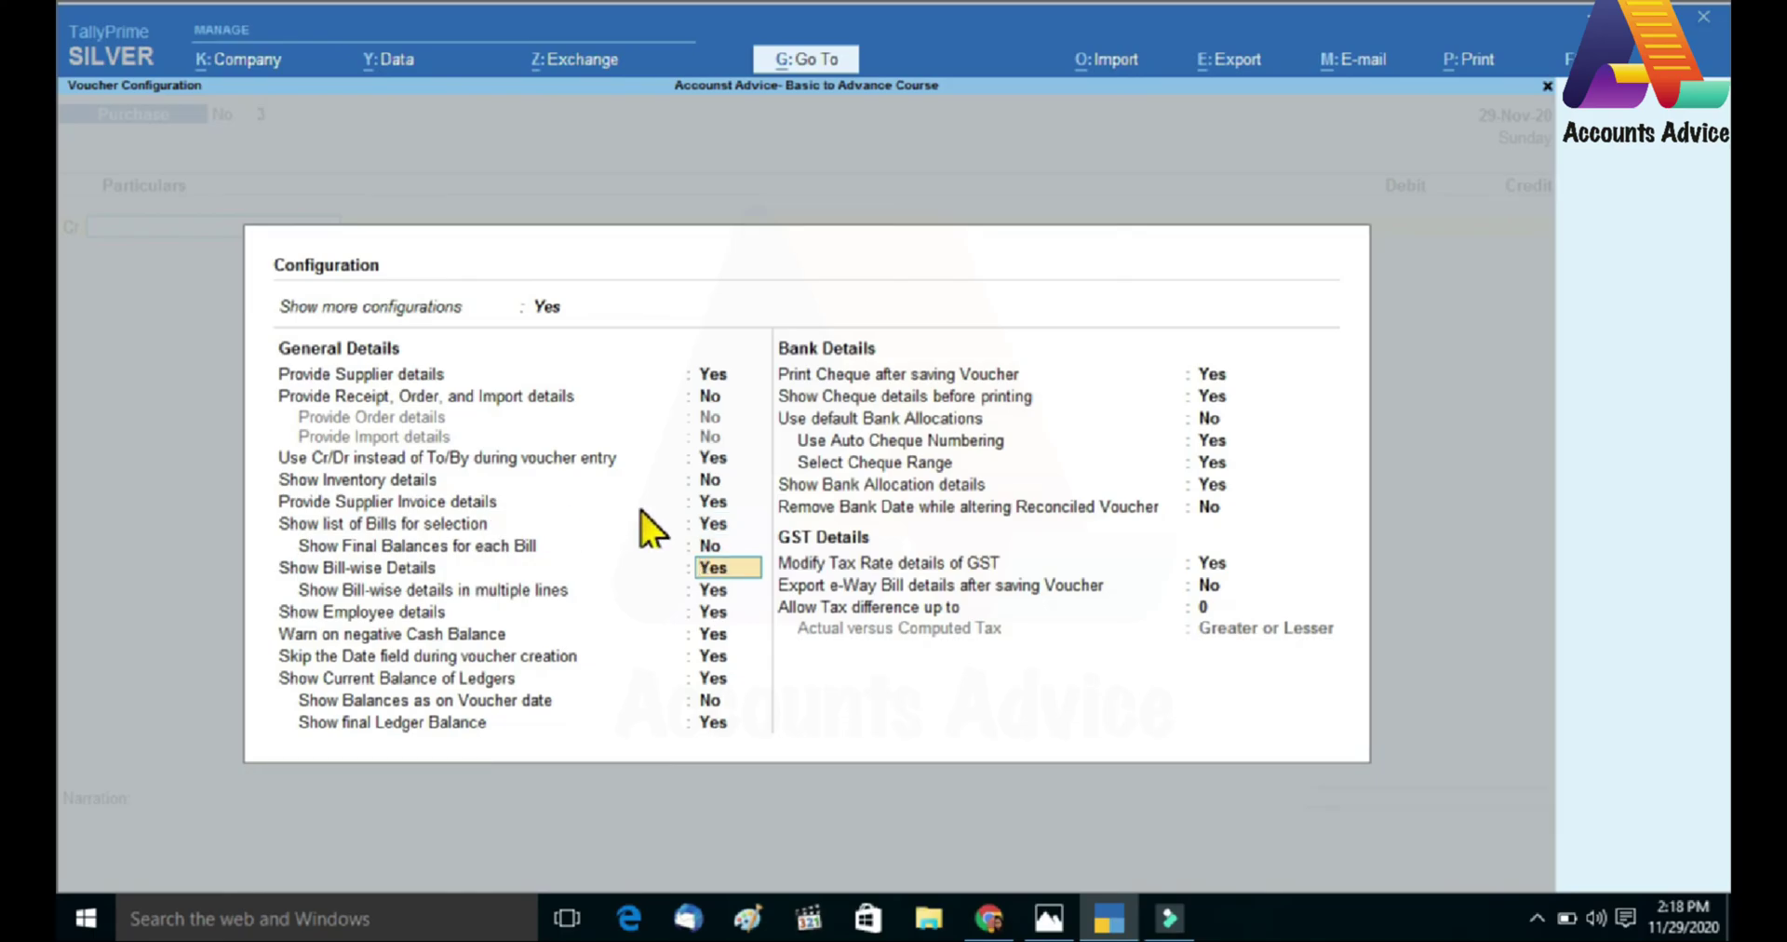
key("ctrl")
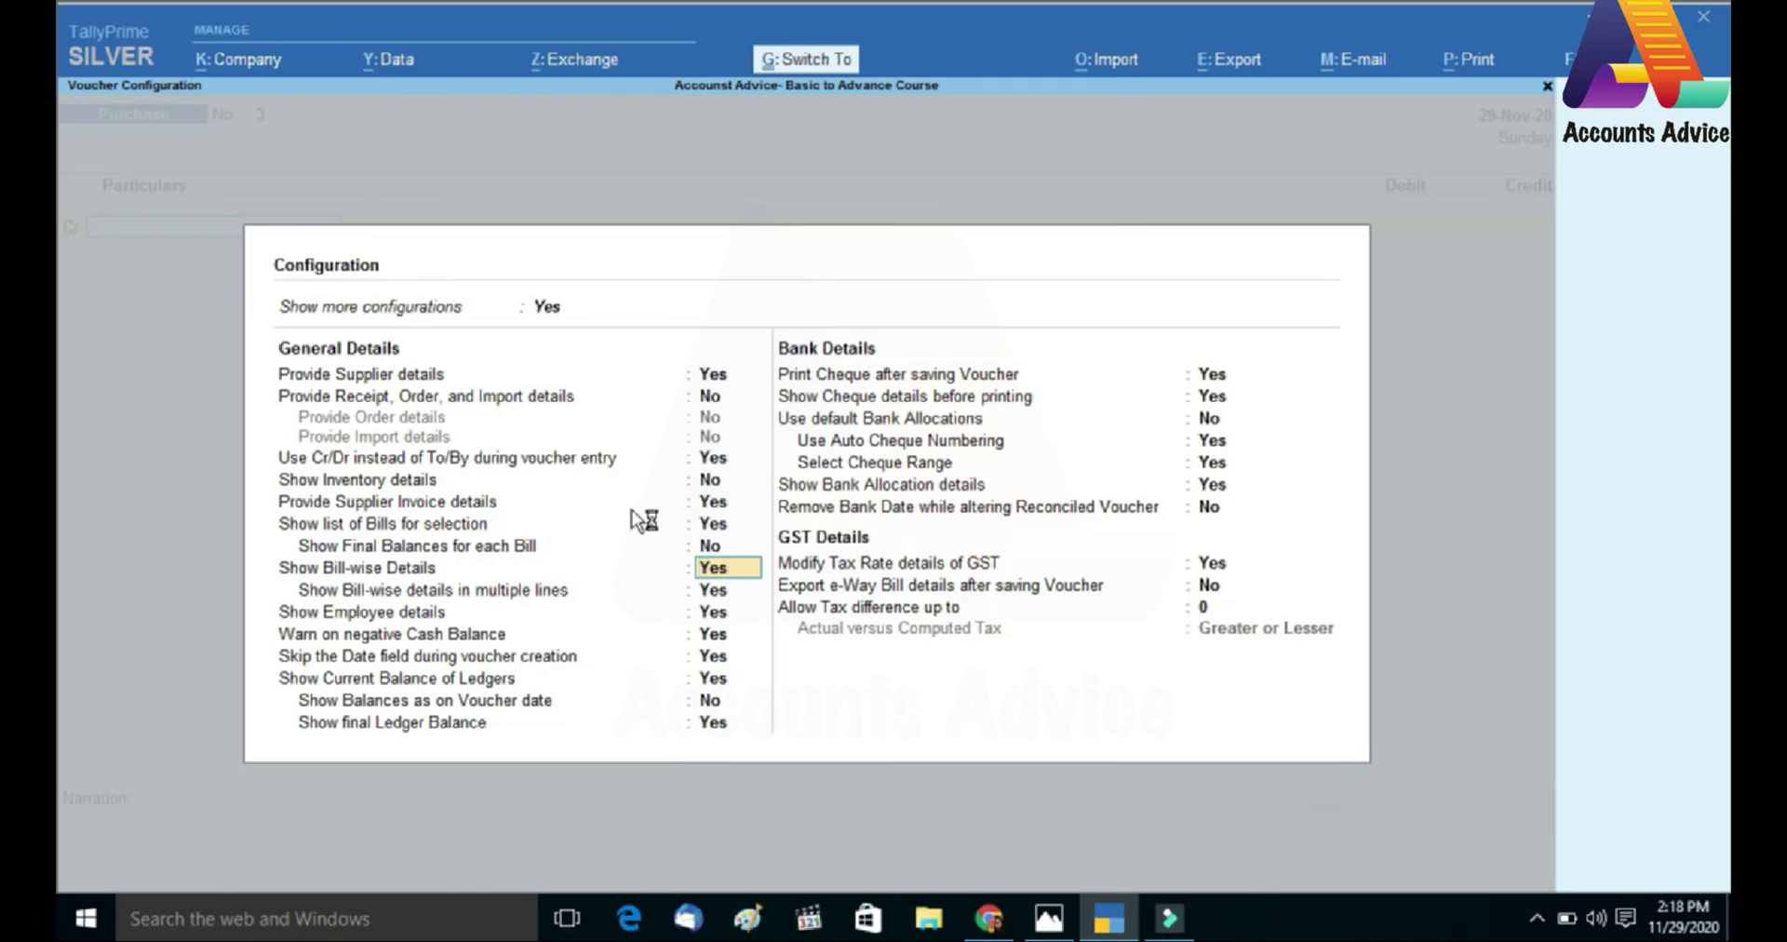
key("ctrl+a")
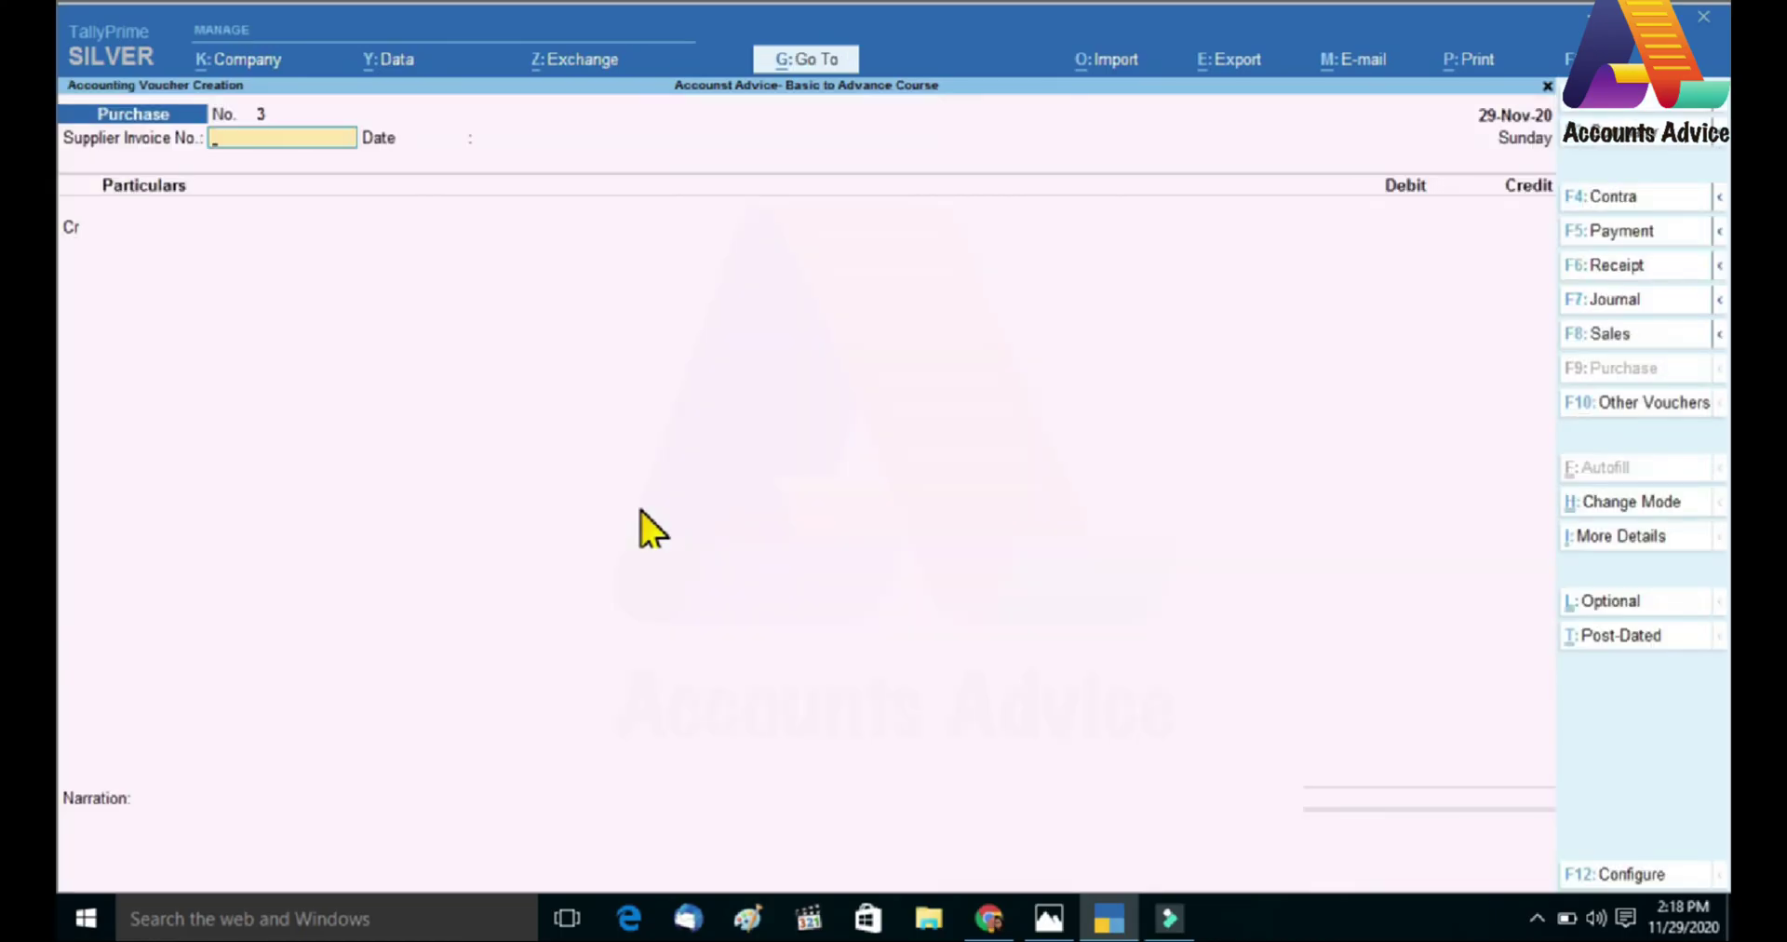
- Enter 256 as the supplier invoice number and set the purchase voucher date to 29.11
type("256")
key("Return")
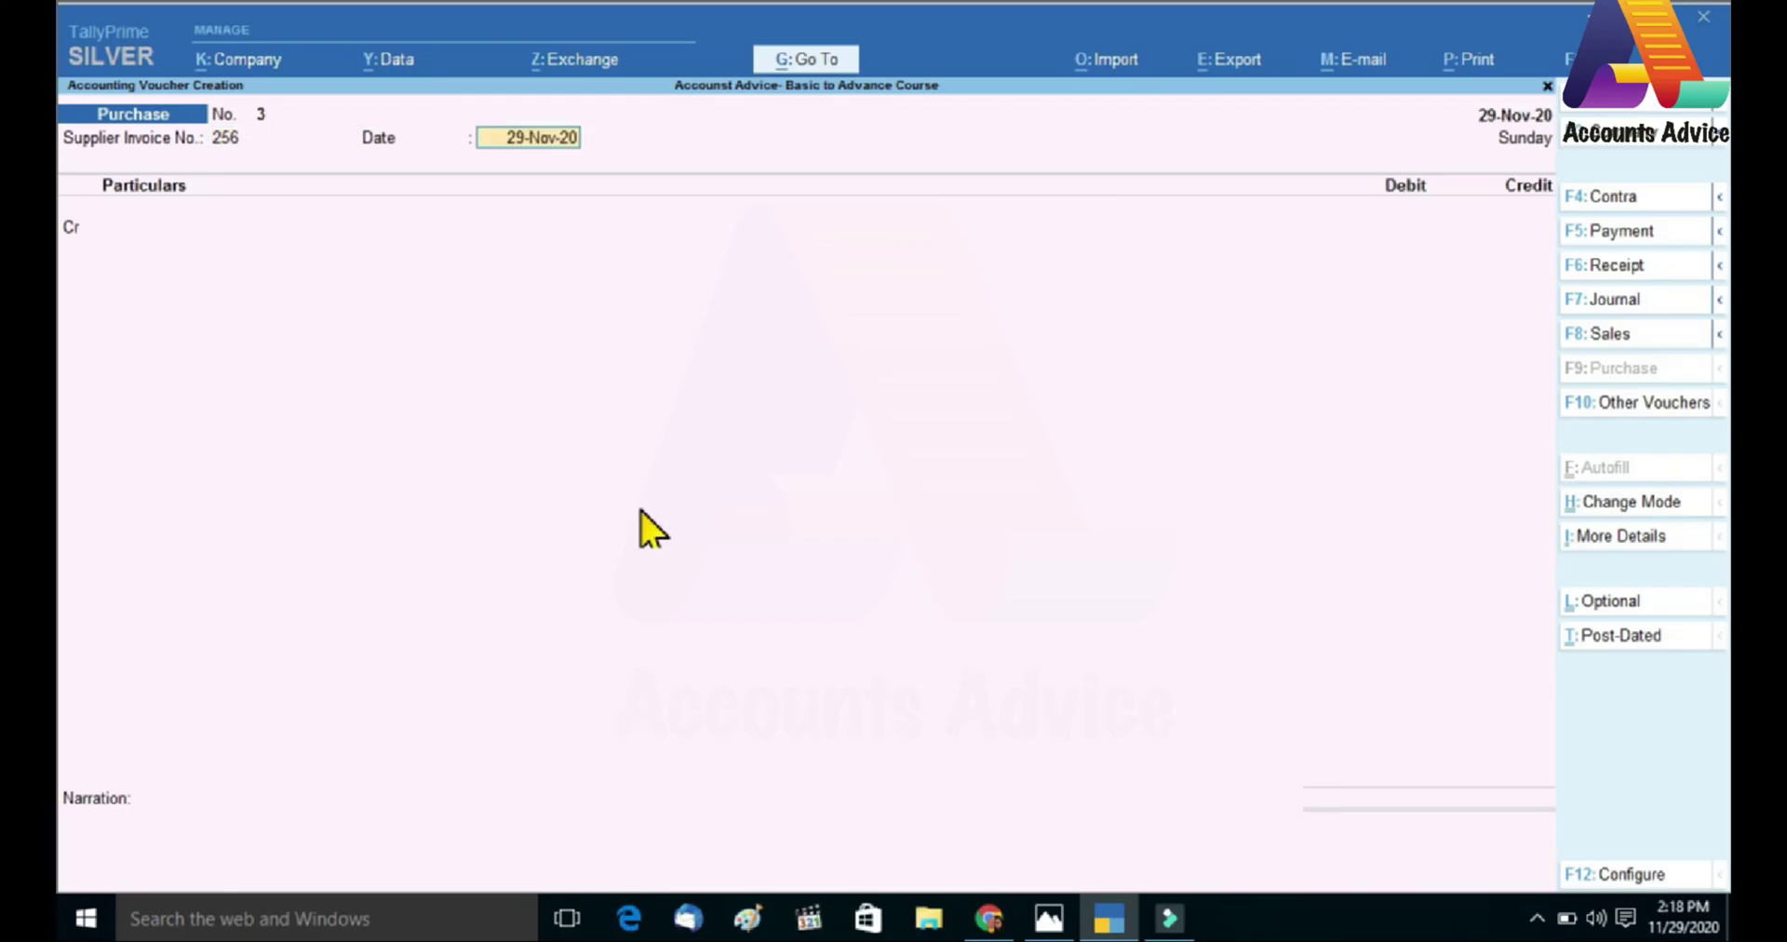
key("F2")
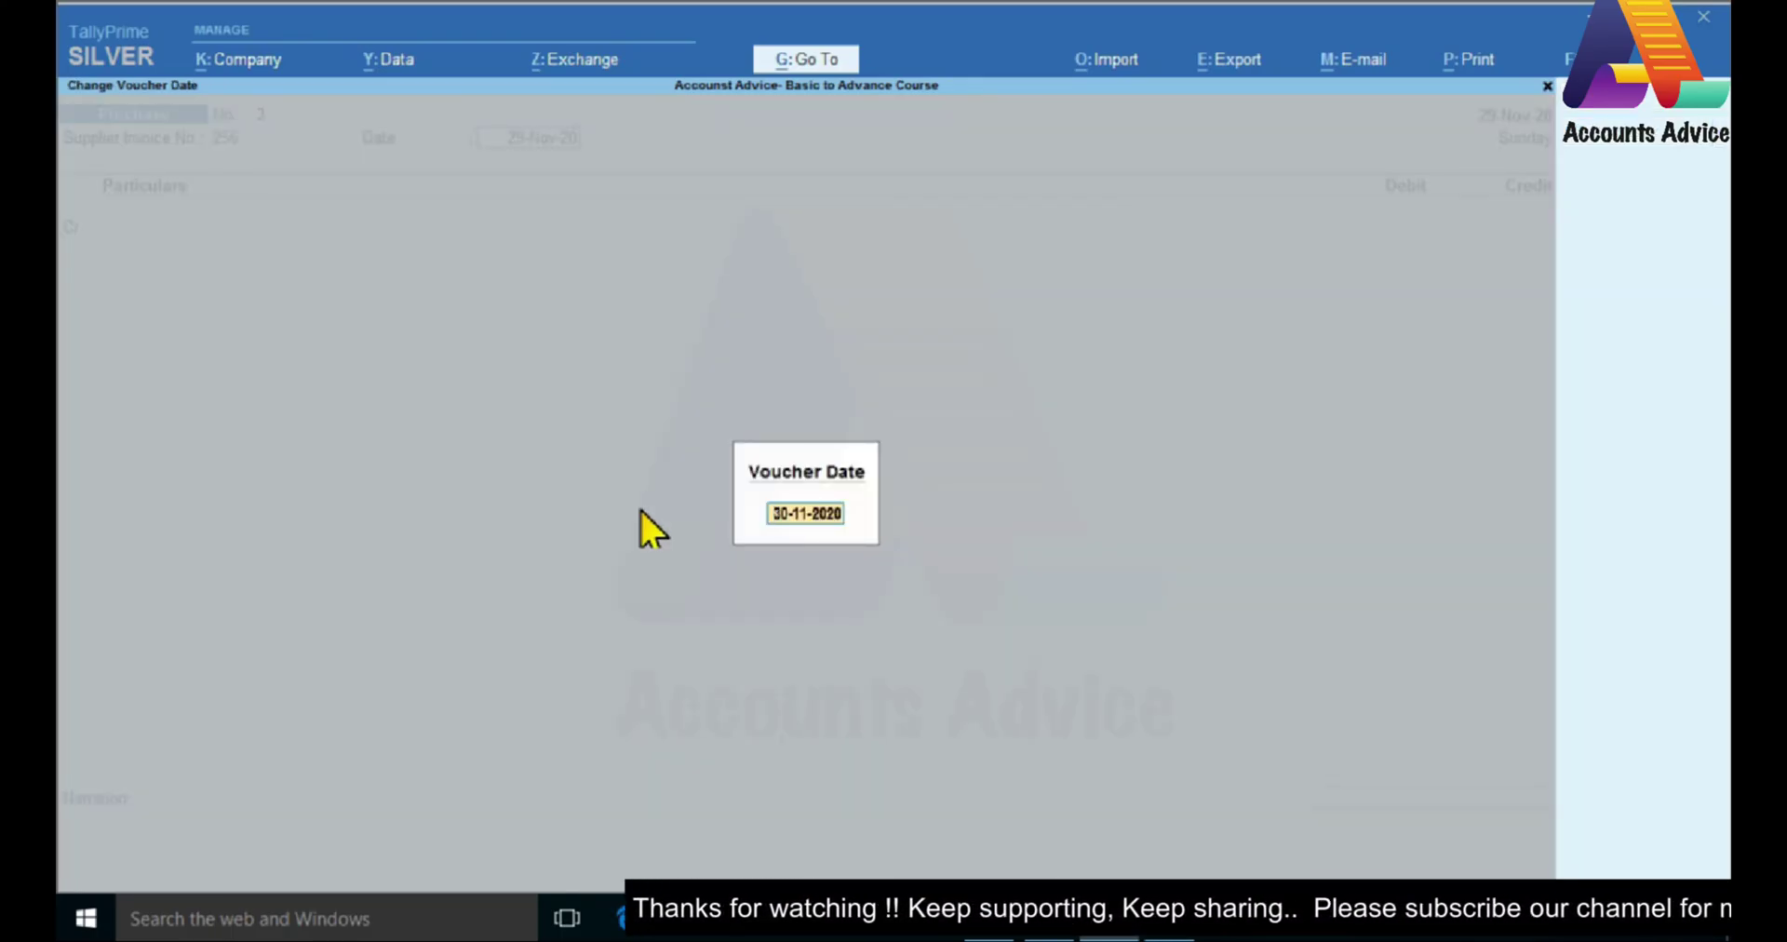
type("29.11")
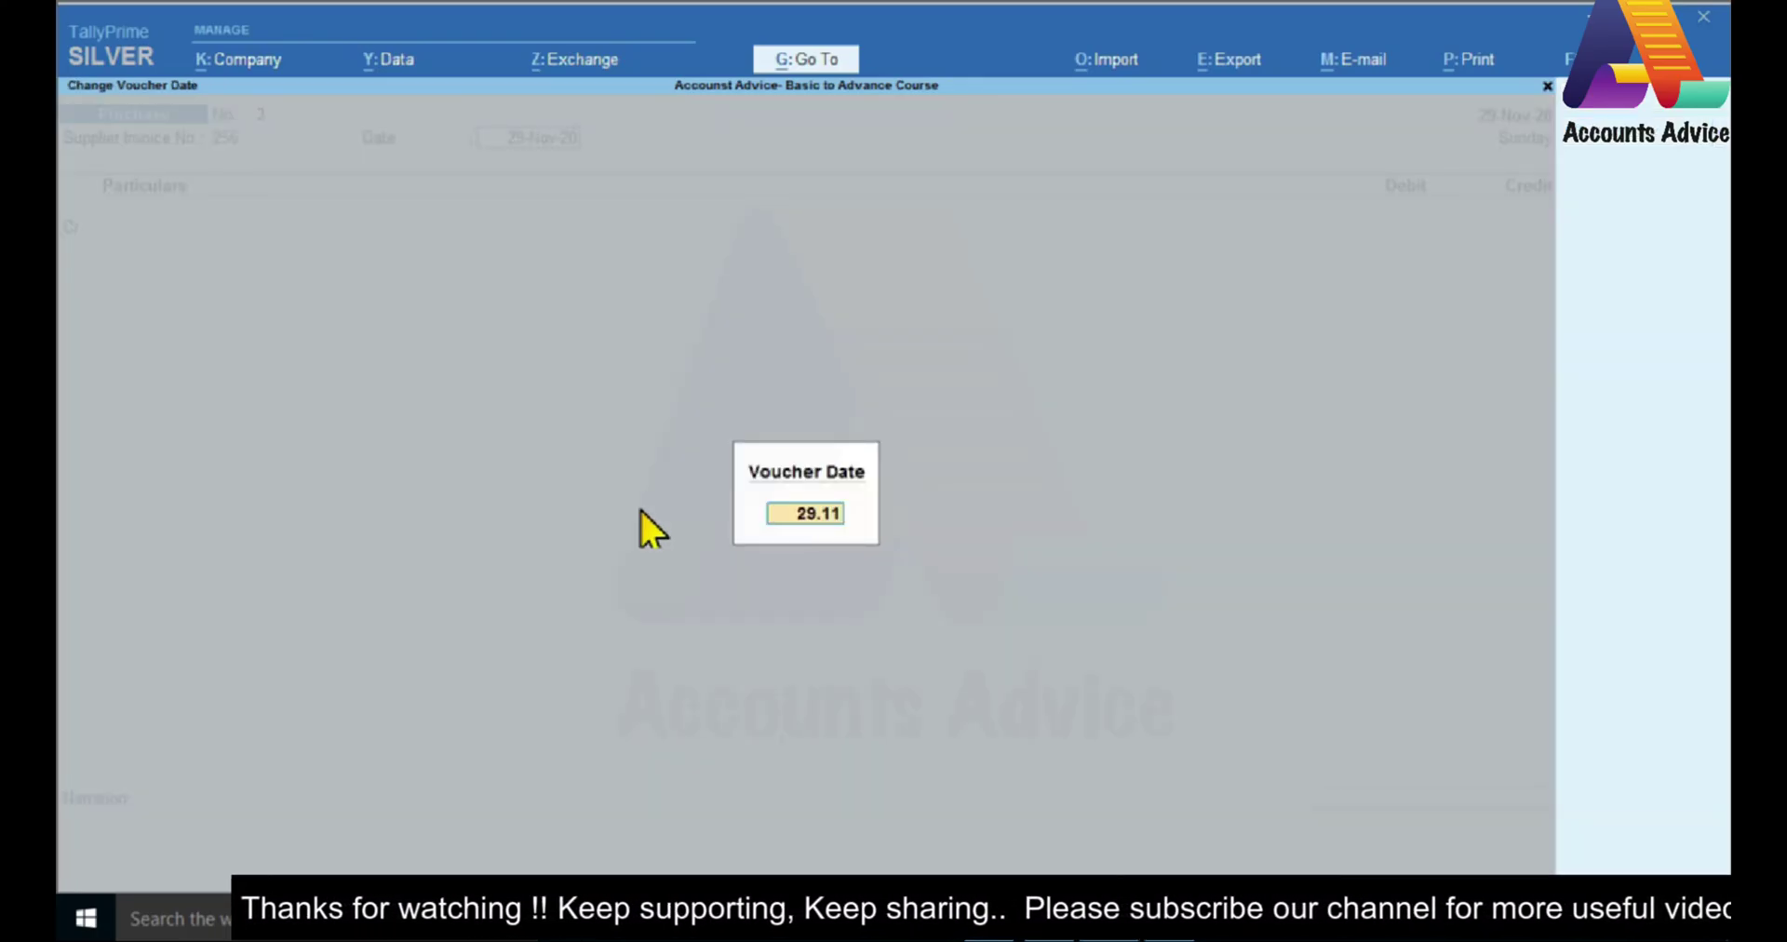